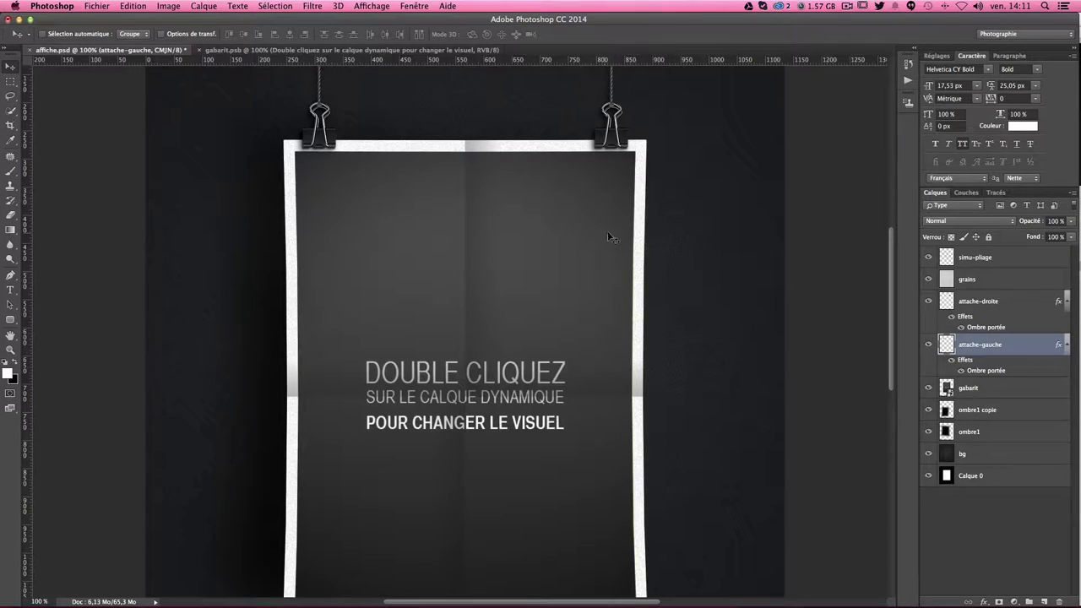
# Step: Select the gabarit smart-object layer in the affiche.psd Layers panel
pyautogui.scroll(-1, 640, 190)
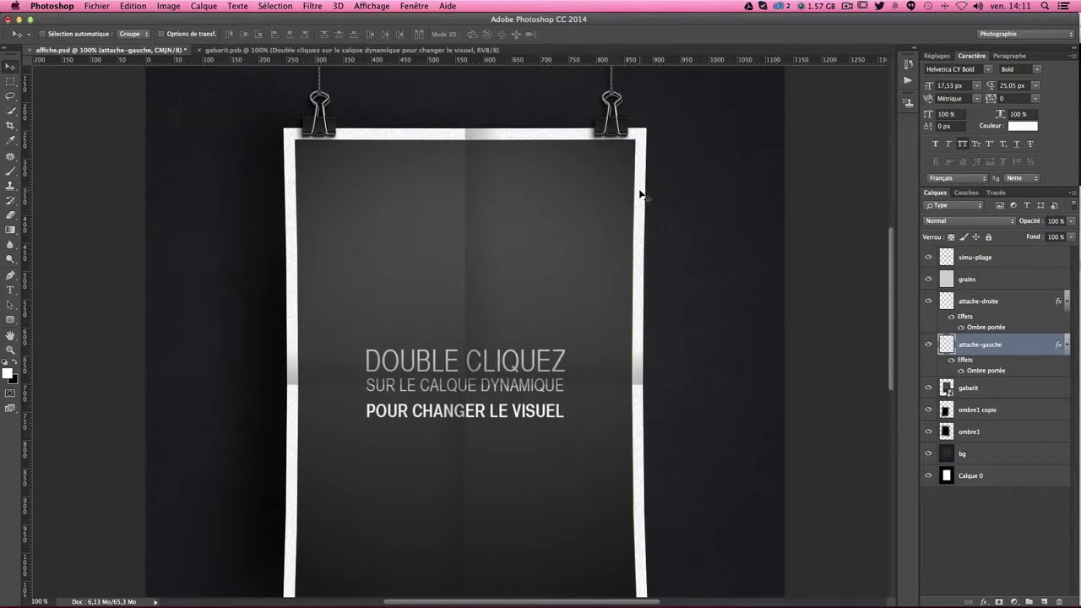
pyautogui.scroll(-4, 640, 192)
pyautogui.scroll(2, 640, 196)
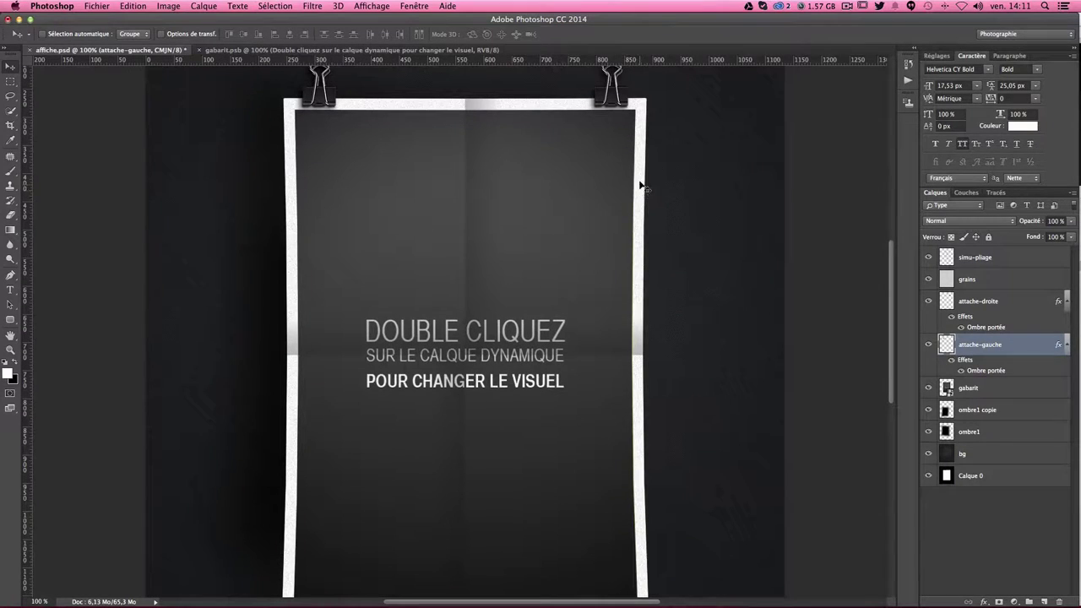
pyautogui.click(943, 388)
# Step: Open gabarit.psb, hide the placeholder layers to reveal the Ponant poster, and save
pyautogui.doubleClick(944, 387)
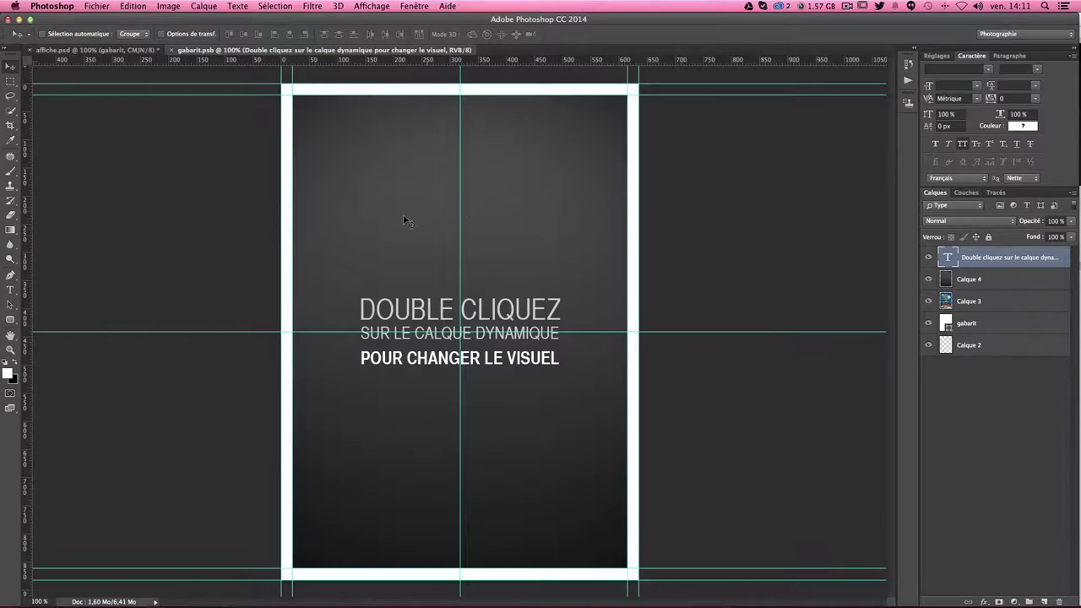
pyautogui.moveTo(928, 279); pyautogui.dragTo(928, 257)
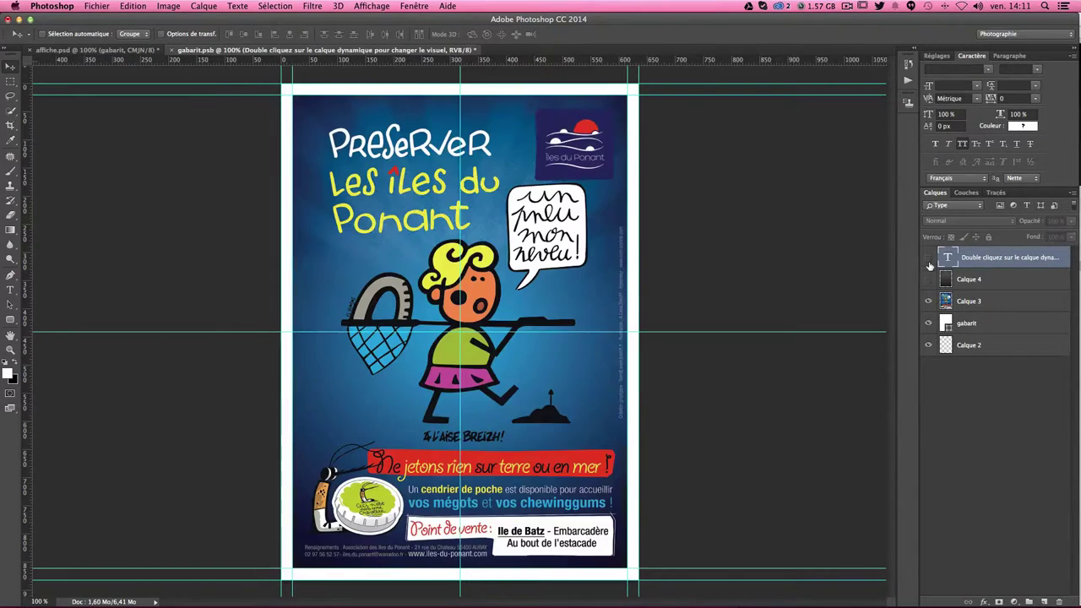
pyautogui.hotkey('ctrl', 's')
# Step: Back in affiche.psd, toggle the simu-pliage fold overlay and the grains texture layer
pyautogui.click(99, 51)
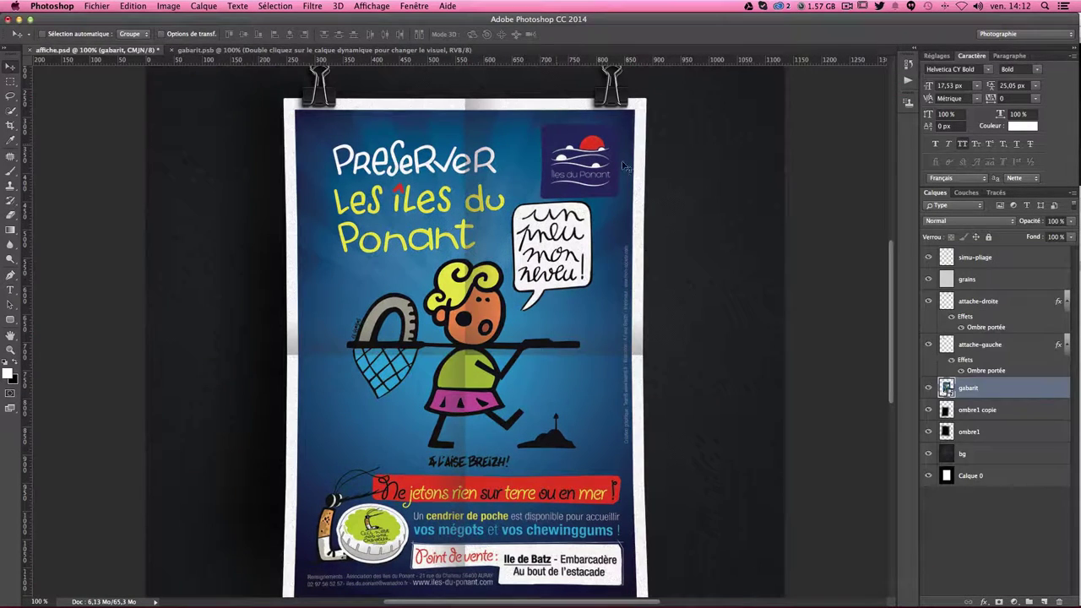
pyautogui.scroll(-1, 664, 160)
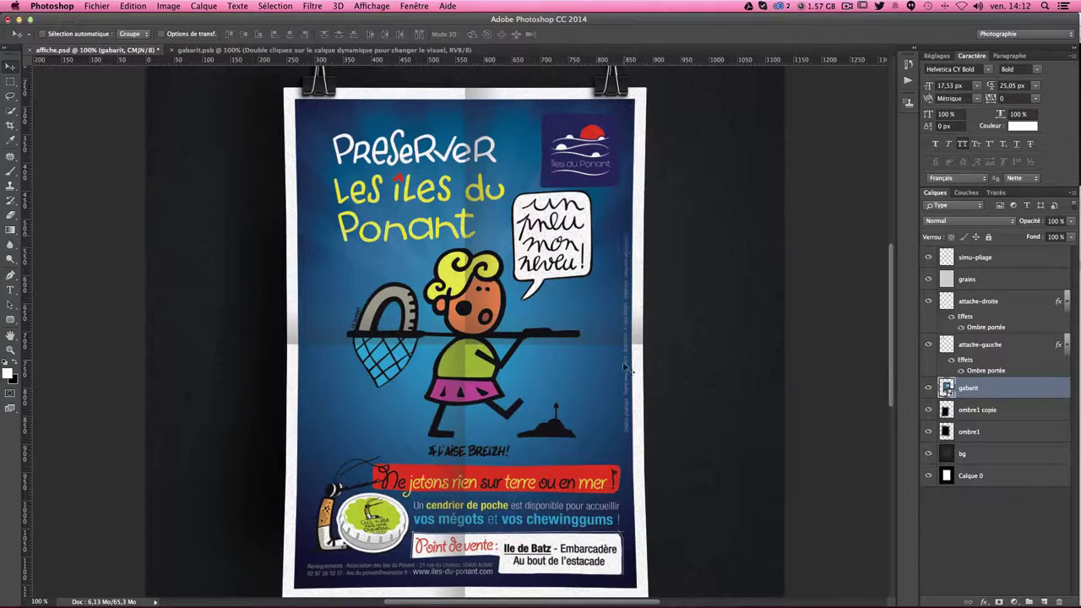
pyautogui.click(928, 257)
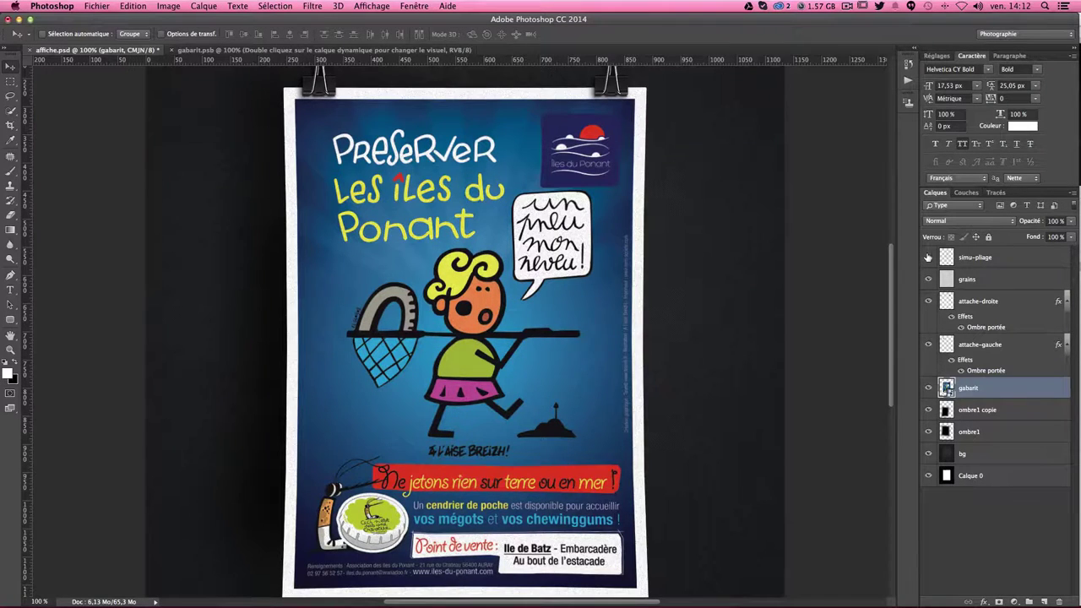
pyautogui.click(928, 257)
pyautogui.click(927, 283)
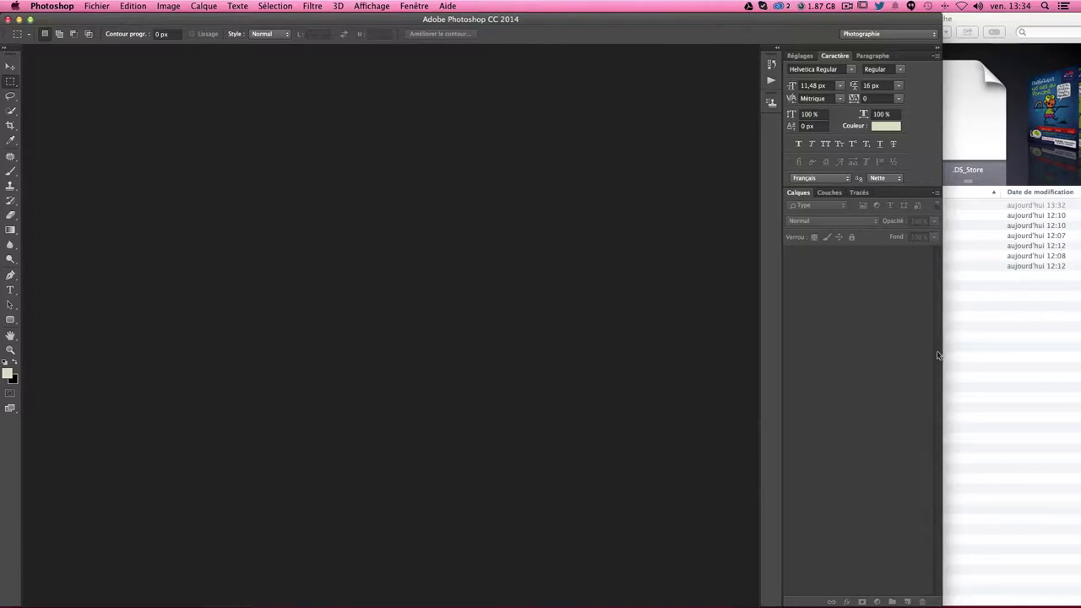
# Step: Preview bg.jpg and elements-affiche.psd in the mockup-affiche Finder folder, then return to Photoshop
pyautogui.click(1004, 368)
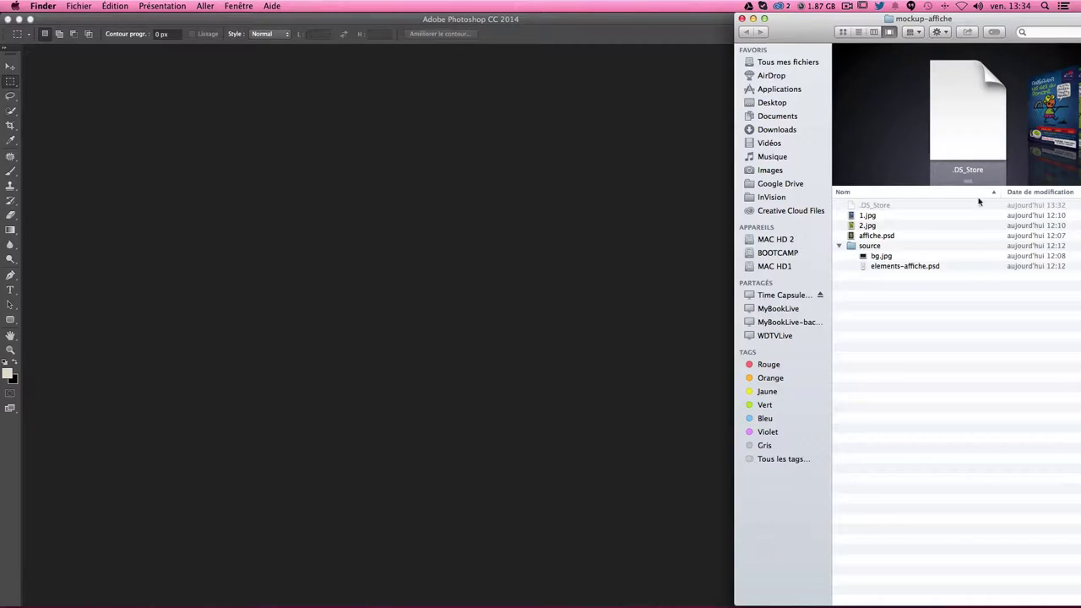
pyautogui.click(877, 258)
pyautogui.press('Down')
pyautogui.press('Up')
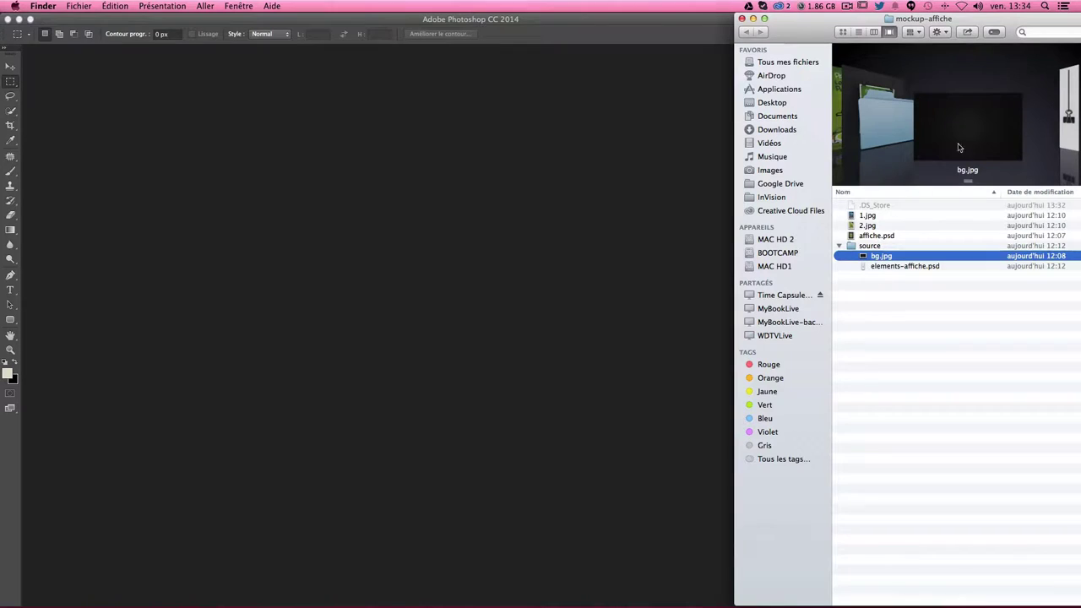
pyautogui.click(881, 266)
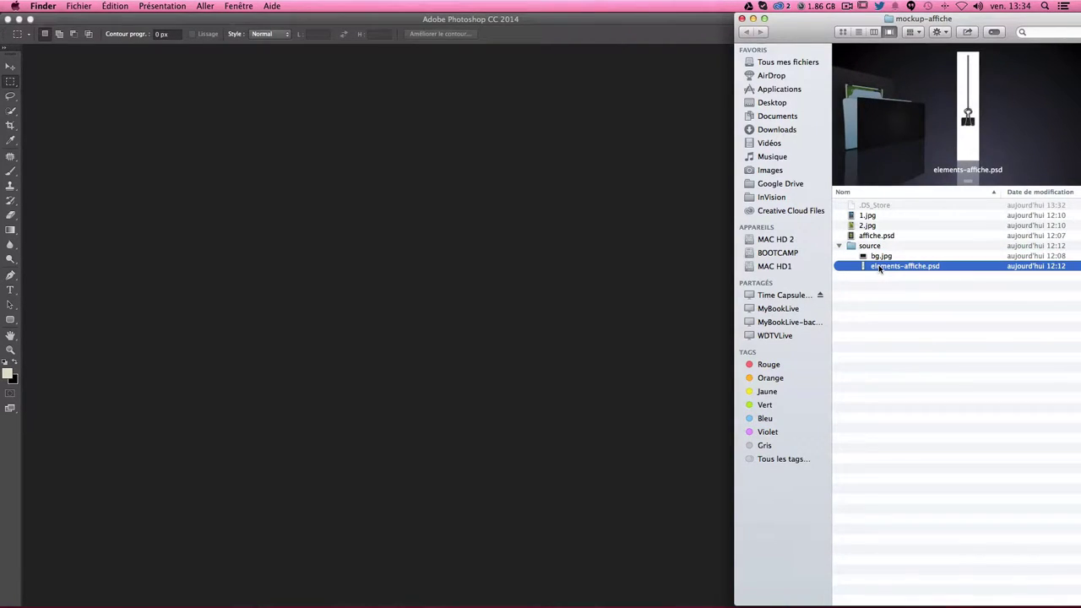
pyautogui.click(893, 292)
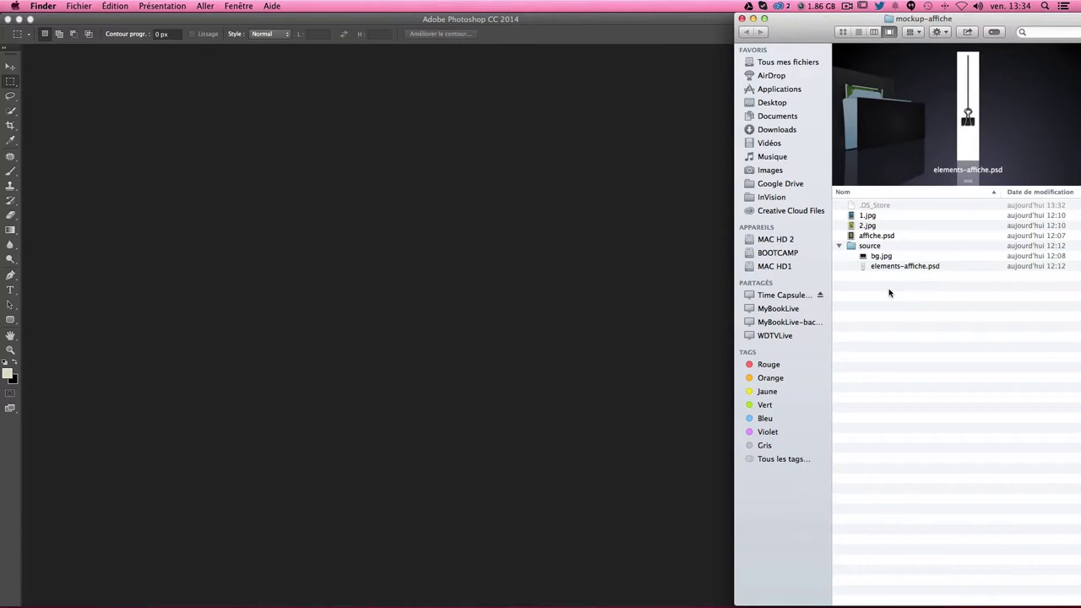
pyautogui.click(505, 203)
# Step: Create a new A4 document from the Papier format international preset at 72 ppi
pyautogui.press('super+n')
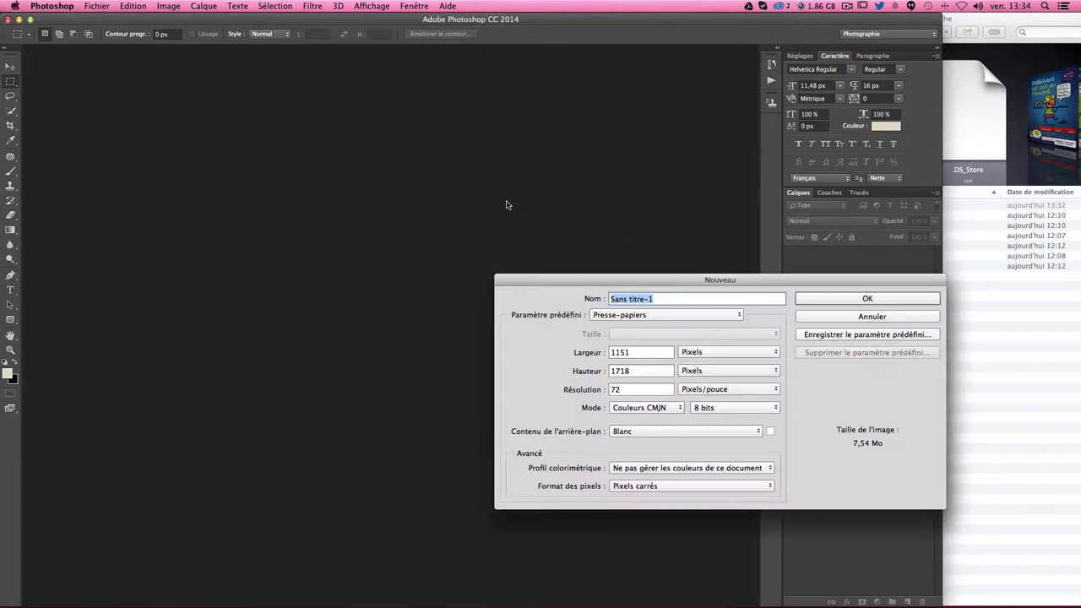
pyautogui.click(639, 315)
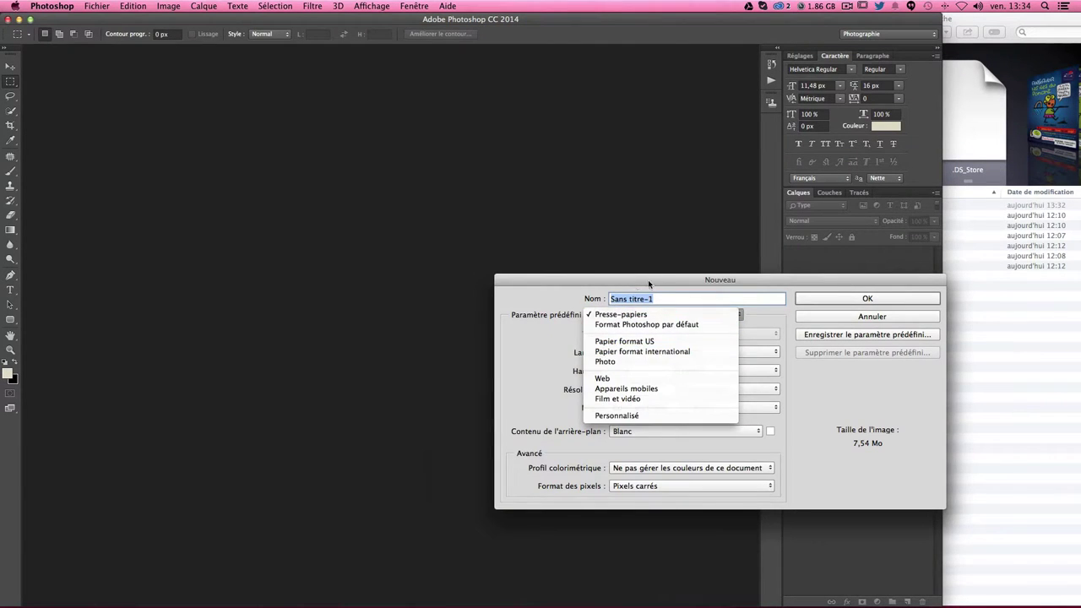
pyautogui.moveTo(648, 280)
pyautogui.mouseDown()
pyautogui.moveTo(341, 104)
pyautogui.moveTo(373, 137)
pyautogui.mouseUp()
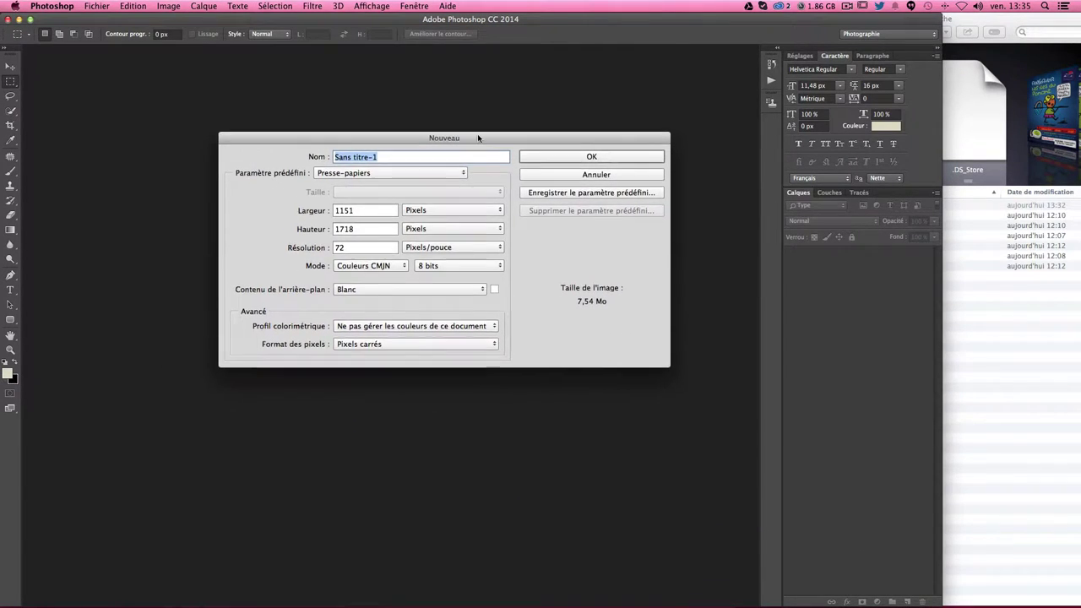
pyautogui.moveTo(478, 137); pyautogui.dragTo(522, 166)
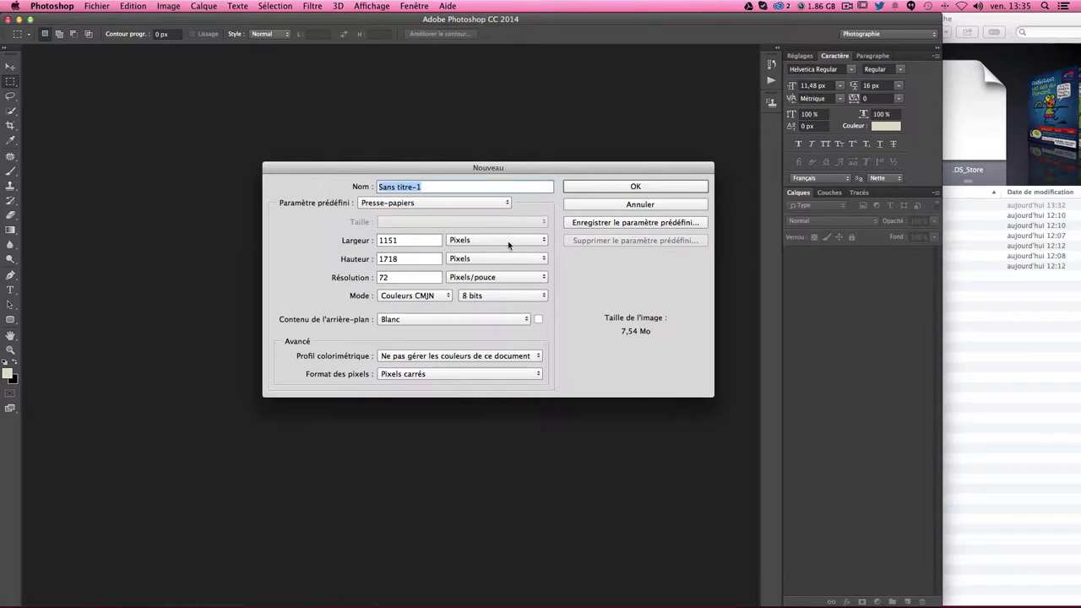
pyautogui.click(408, 203)
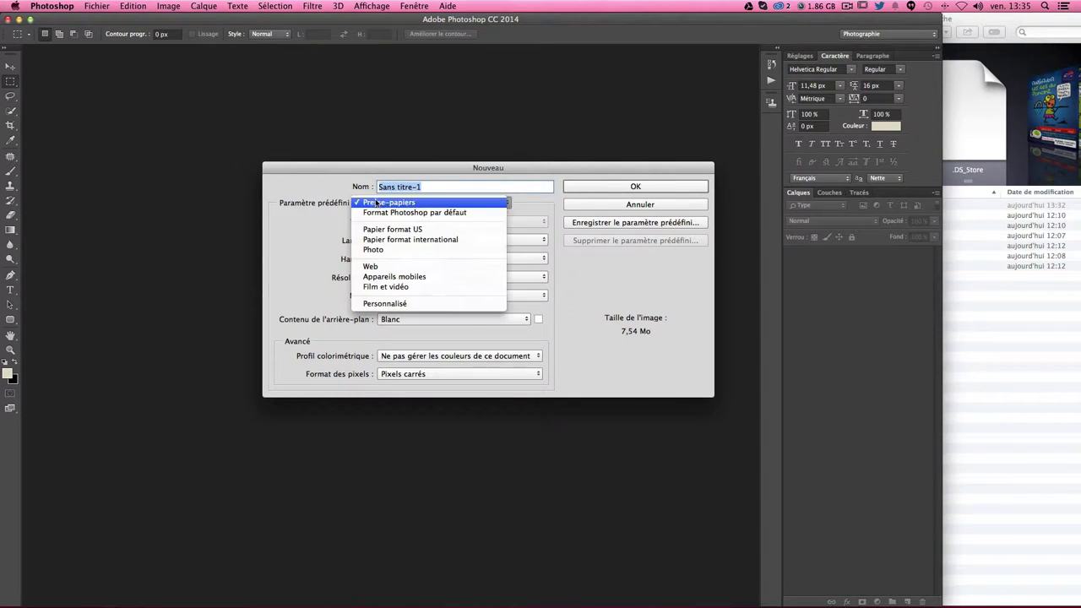
pyautogui.click(425, 241)
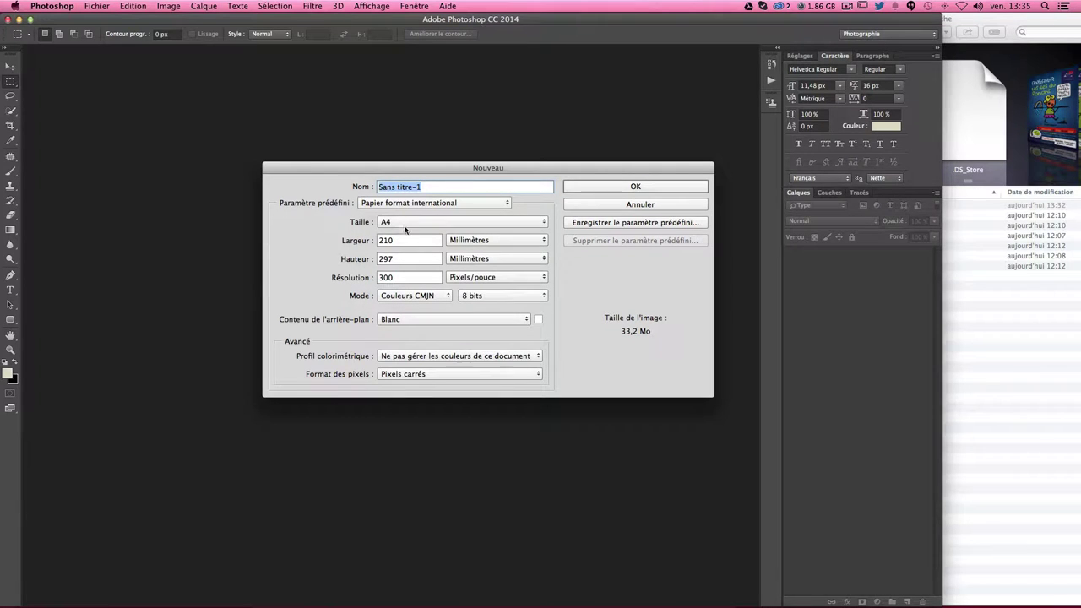
pyautogui.doubleClick(415, 278)
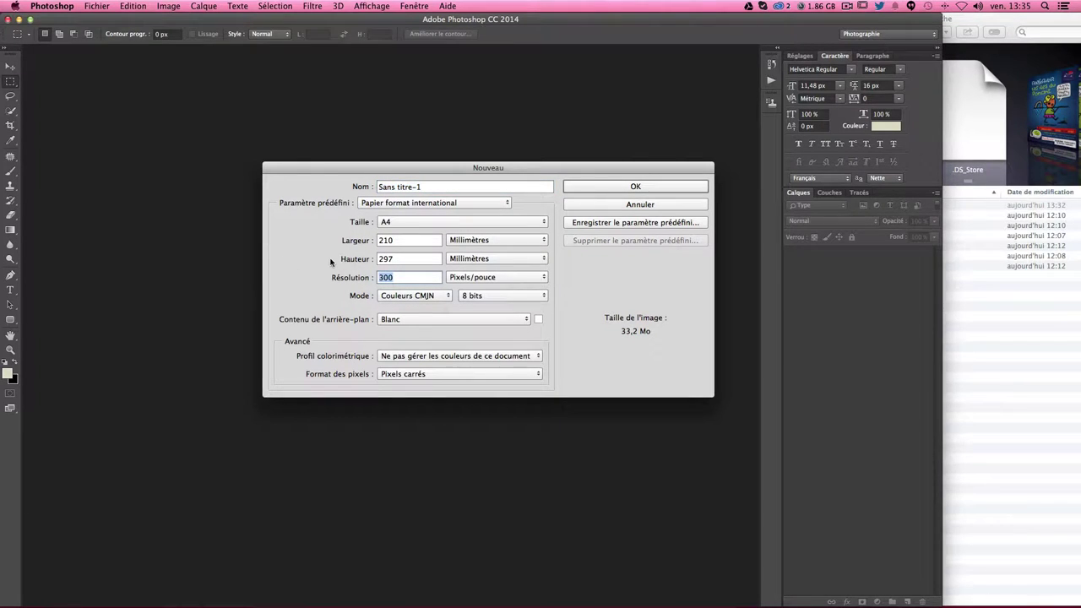
pyautogui.write('72')
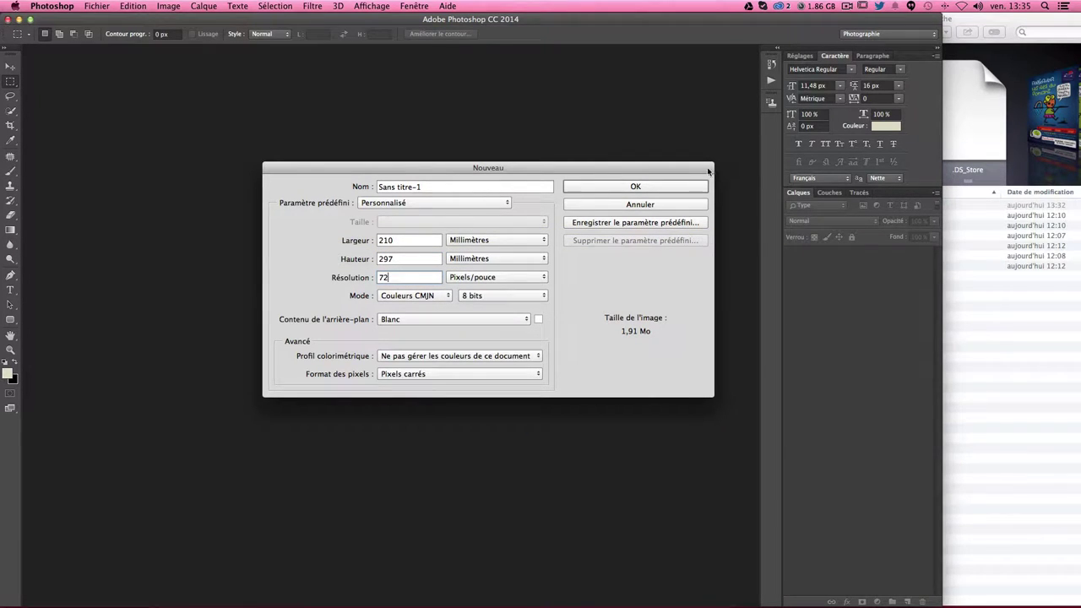
pyautogui.click(641, 189)
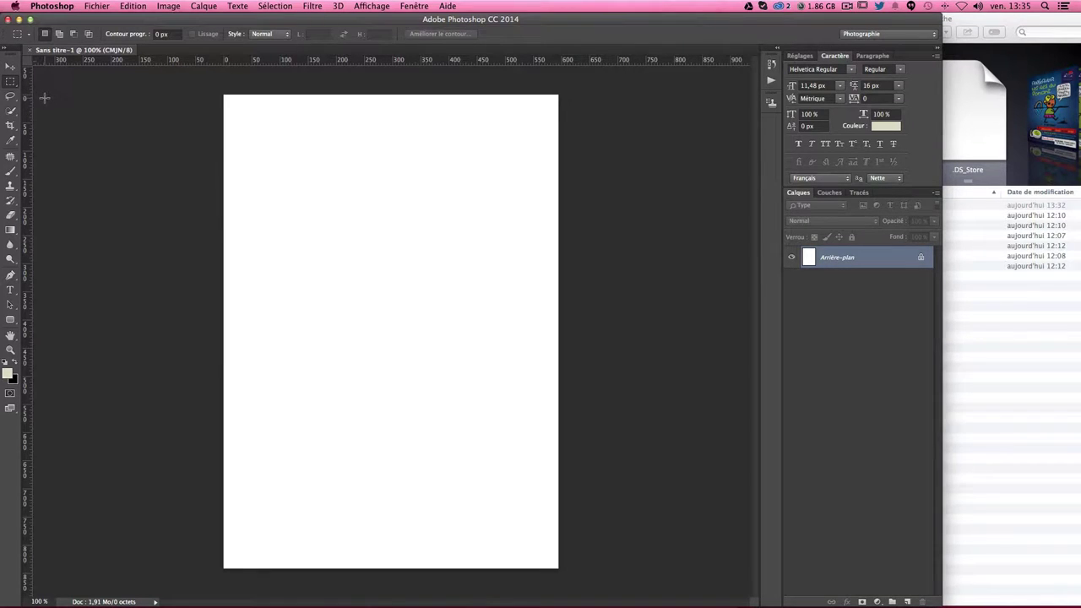
# Step: Show rulers and place guides on the left, top, right and bottom edges of the A4 page
pyautogui.press('super+r')
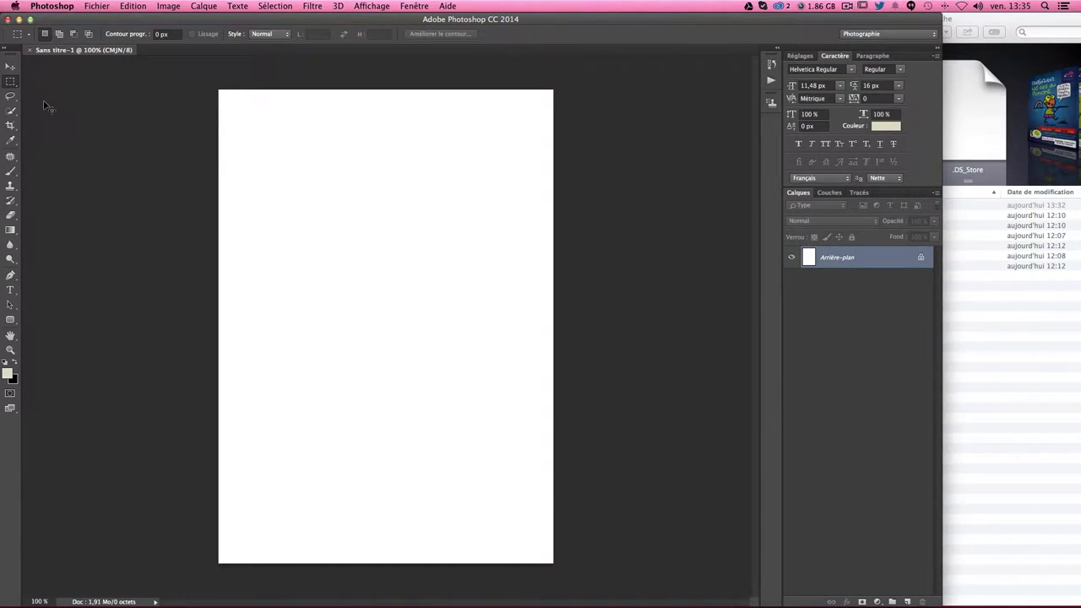
pyautogui.press('super+r')
pyautogui.press('super+r')
pyautogui.press('super+r')
pyautogui.press('super+r')
pyautogui.press('super+r')
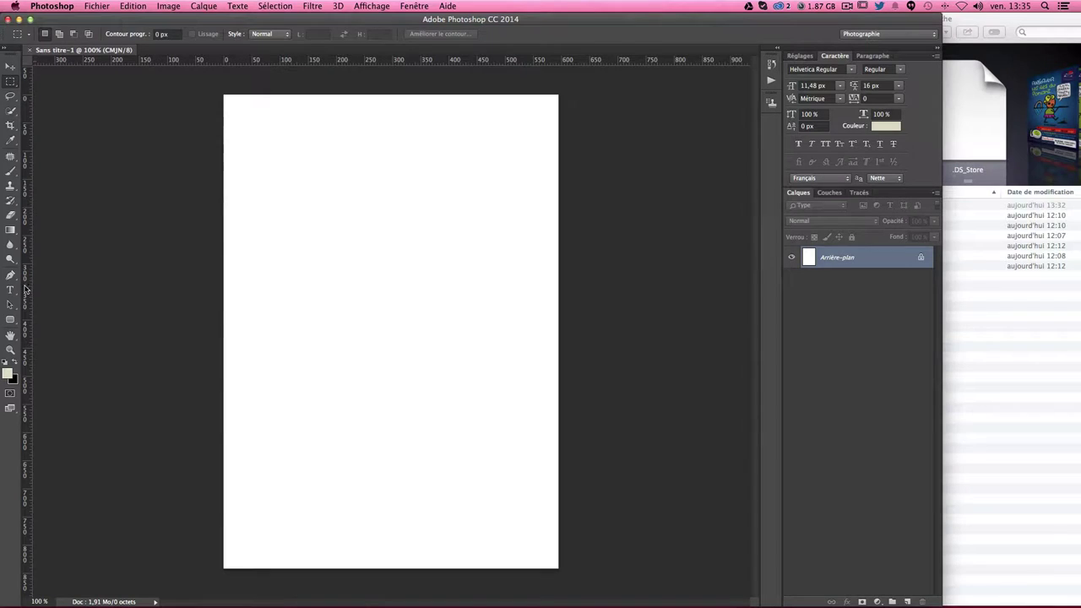
pyautogui.moveTo(26, 289); pyautogui.dragTo(221, 274)
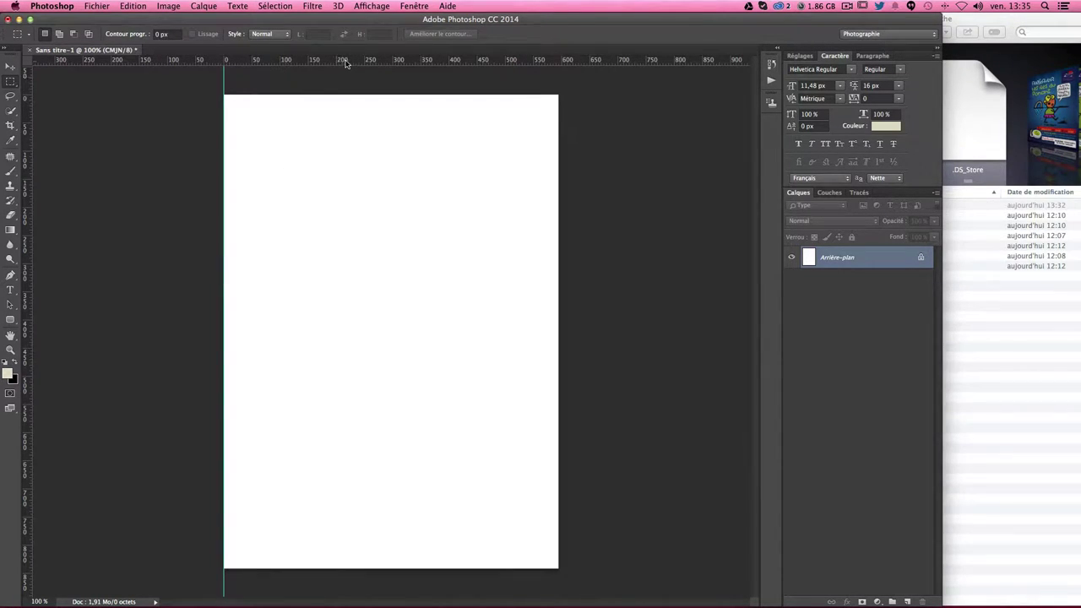
pyautogui.moveTo(347, 61); pyautogui.dragTo(343, 91)
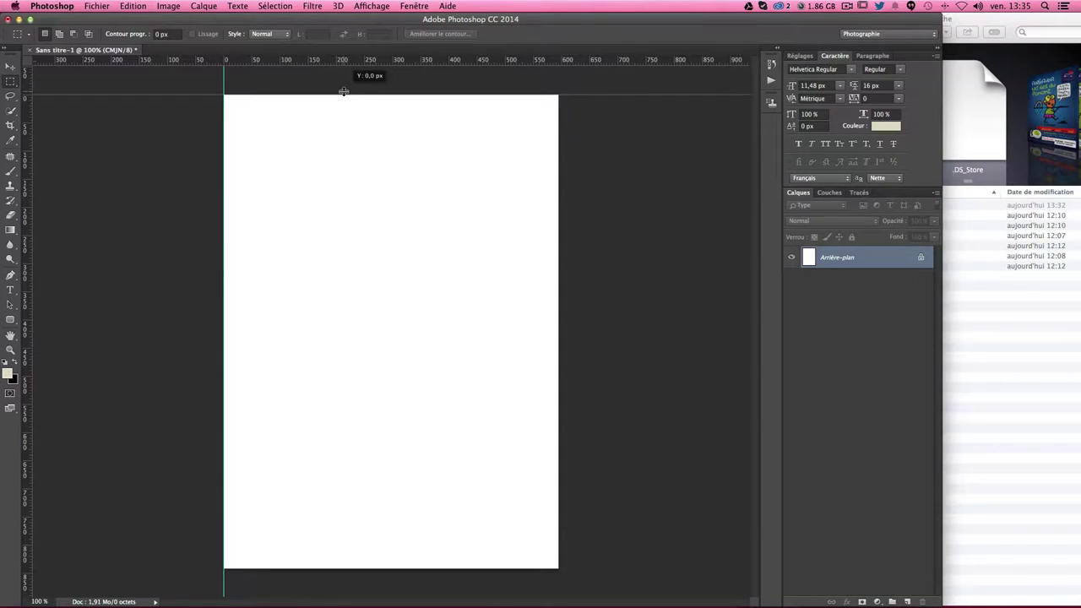
pyautogui.moveTo(344, 91); pyautogui.dragTo(344, 93)
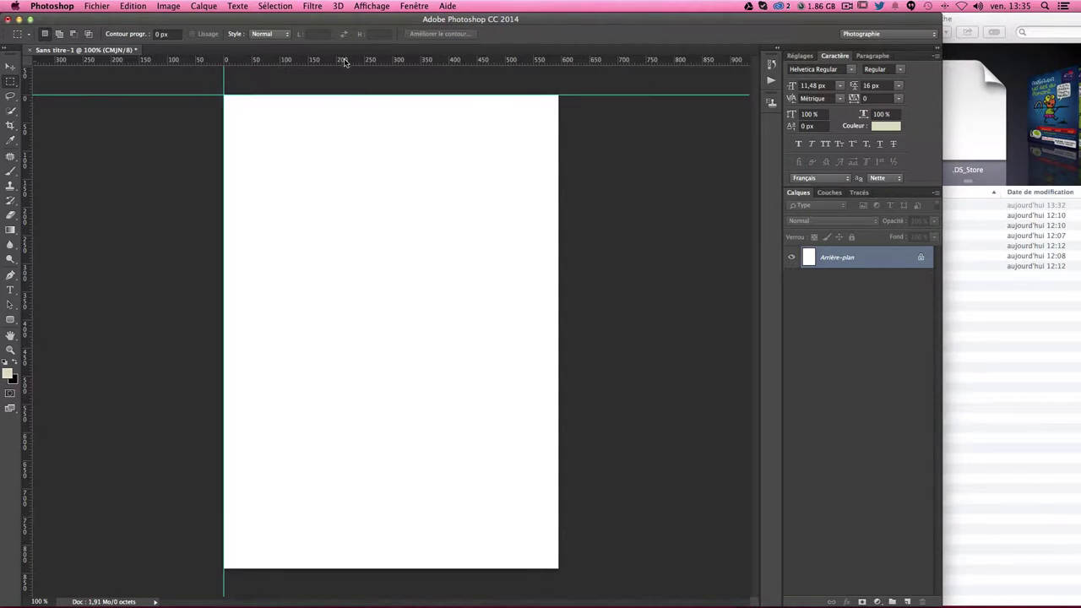
pyautogui.moveTo(28, 245); pyautogui.dragTo(558, 229)
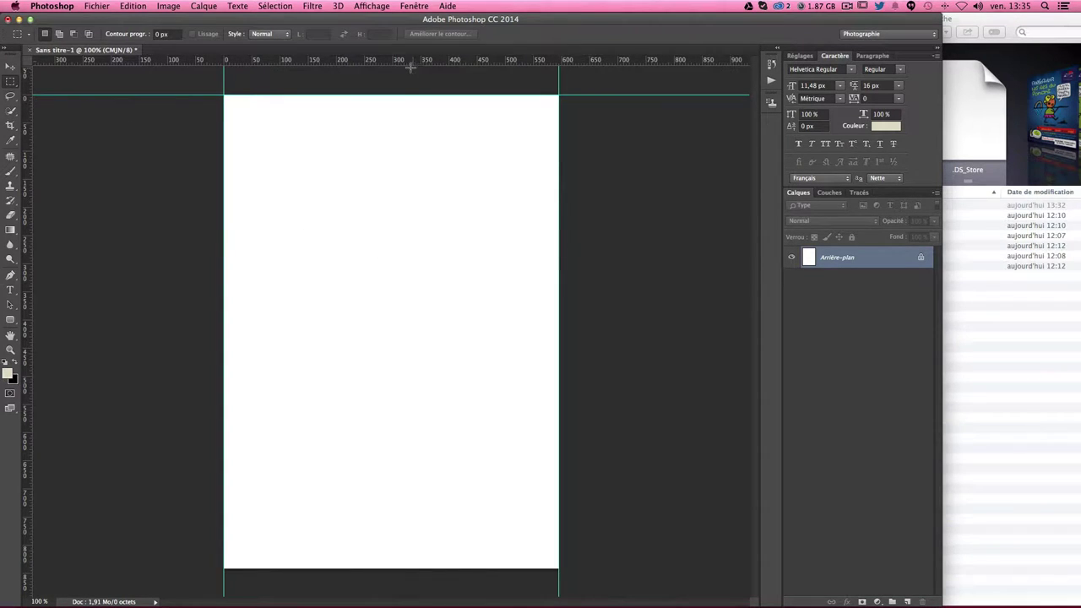
pyautogui.moveTo(413, 66); pyautogui.dragTo(426, 569)
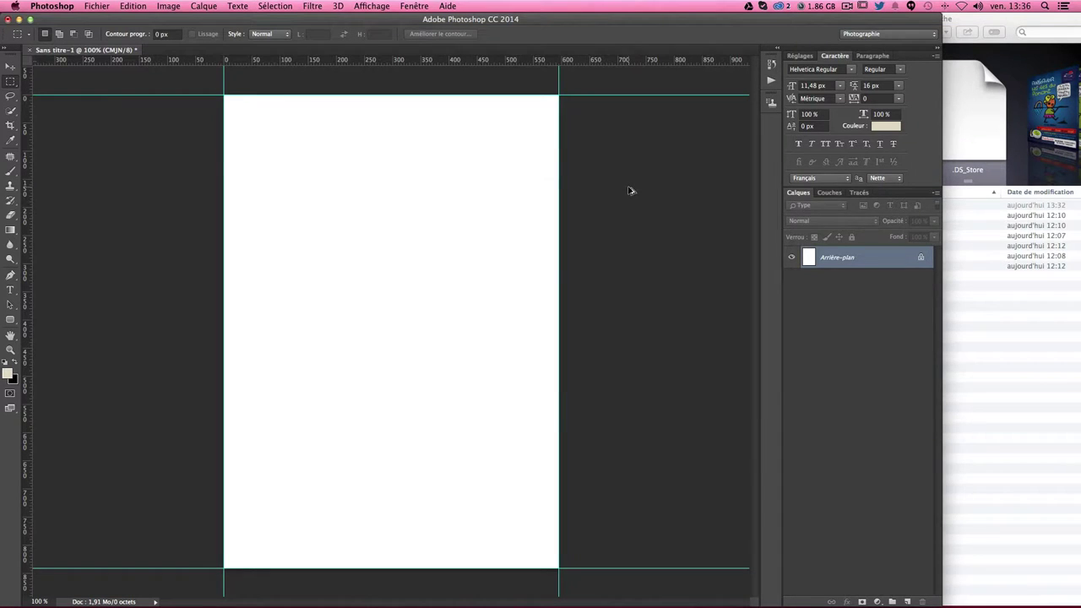
pyautogui.press('super+alt+c')
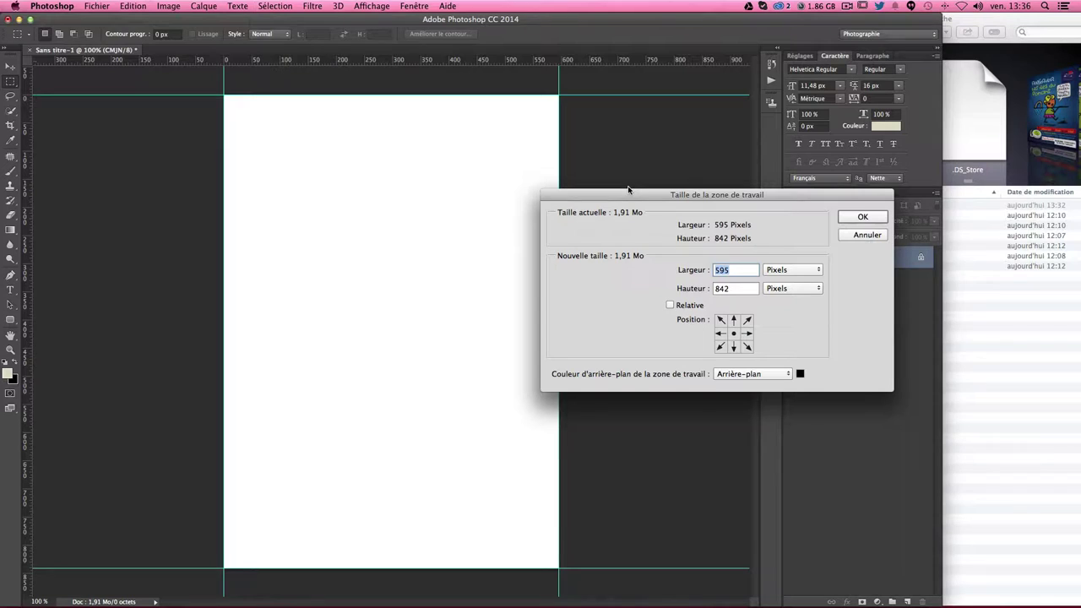
# Step: Resize the canvas to 40 × 50 cm, working in centimetres
pyautogui.click(784, 270)
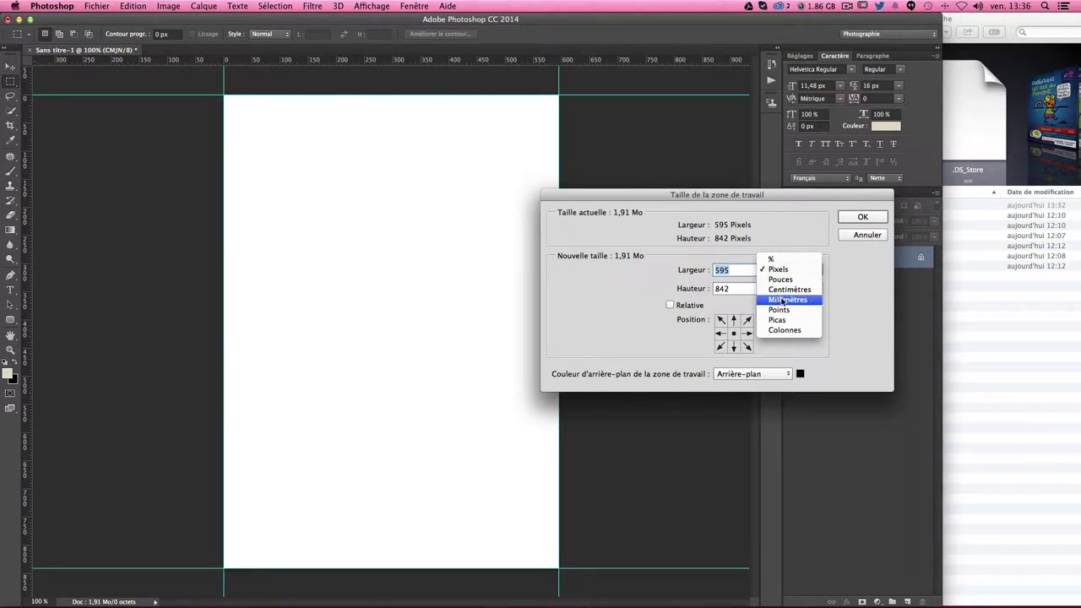
pyautogui.click(788, 289)
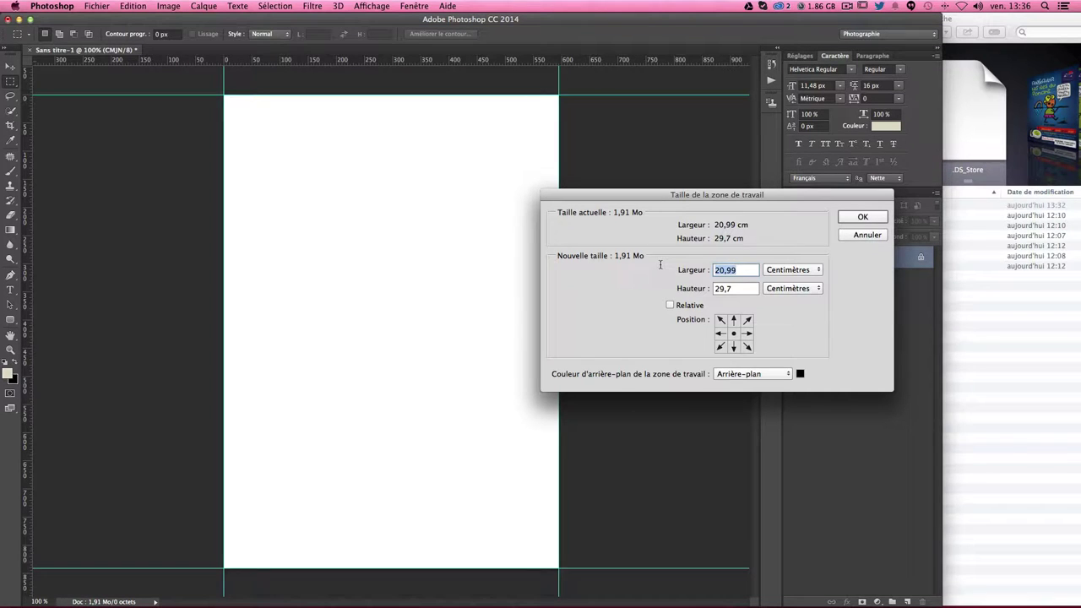
pyautogui.write('40')
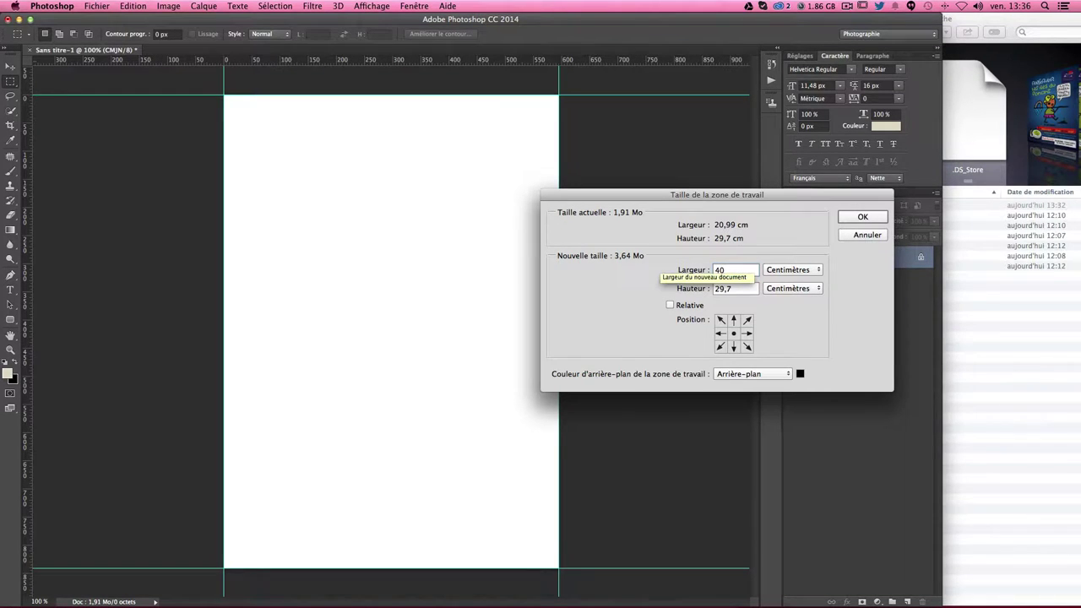
pyautogui.press('Tab')
pyautogui.write('50')
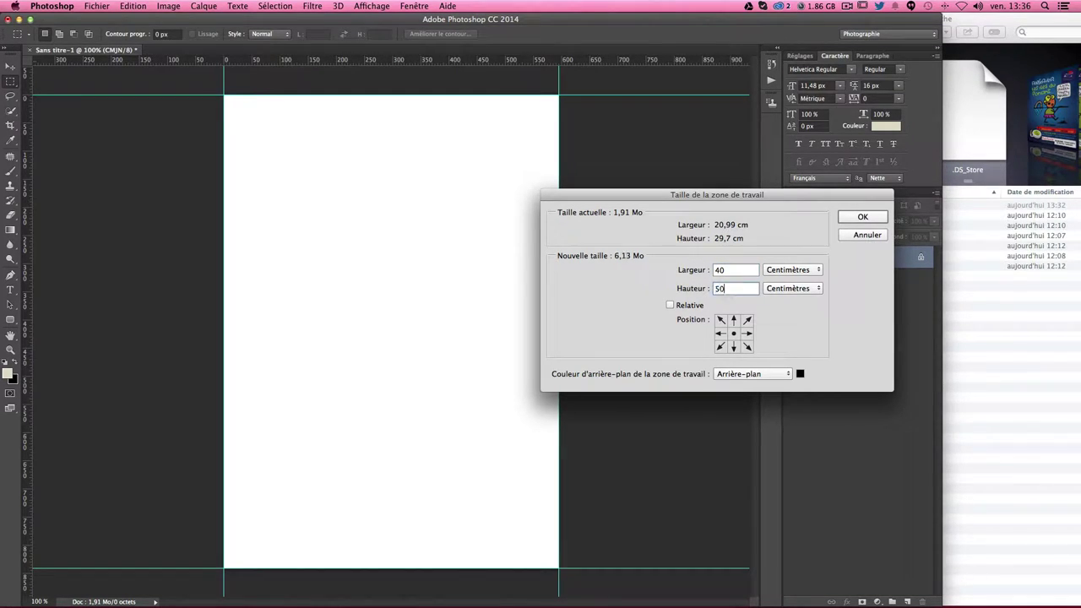
pyautogui.press('Return')
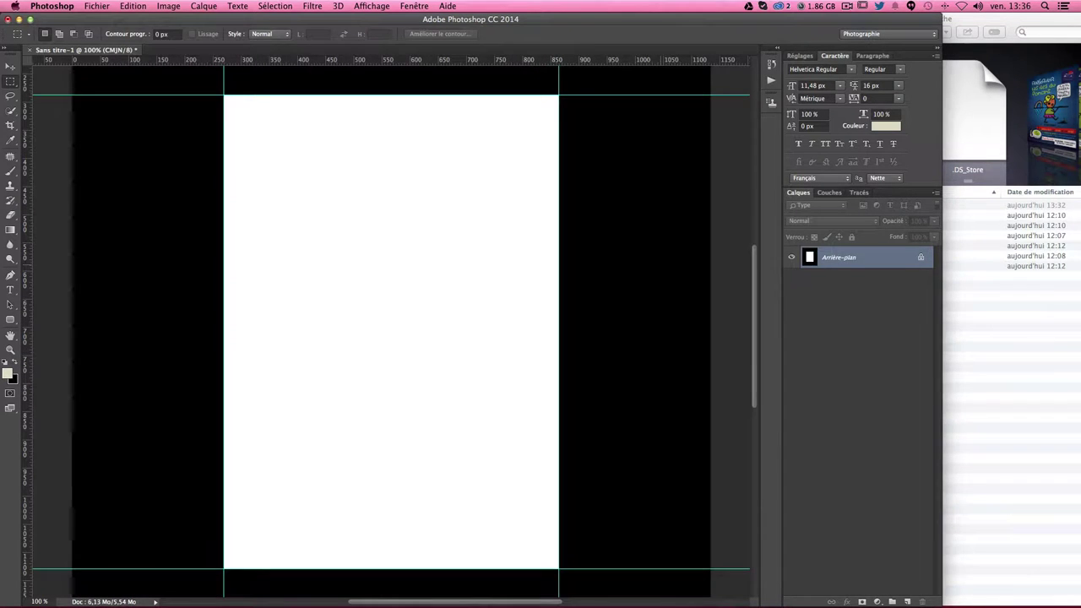
# Step: Using a 20 px marquee square at the top-left corner, add guides 20 px left of and above the page
pyautogui.scroll(3, 605, 345)
pyautogui.scroll(3, 604, 344)
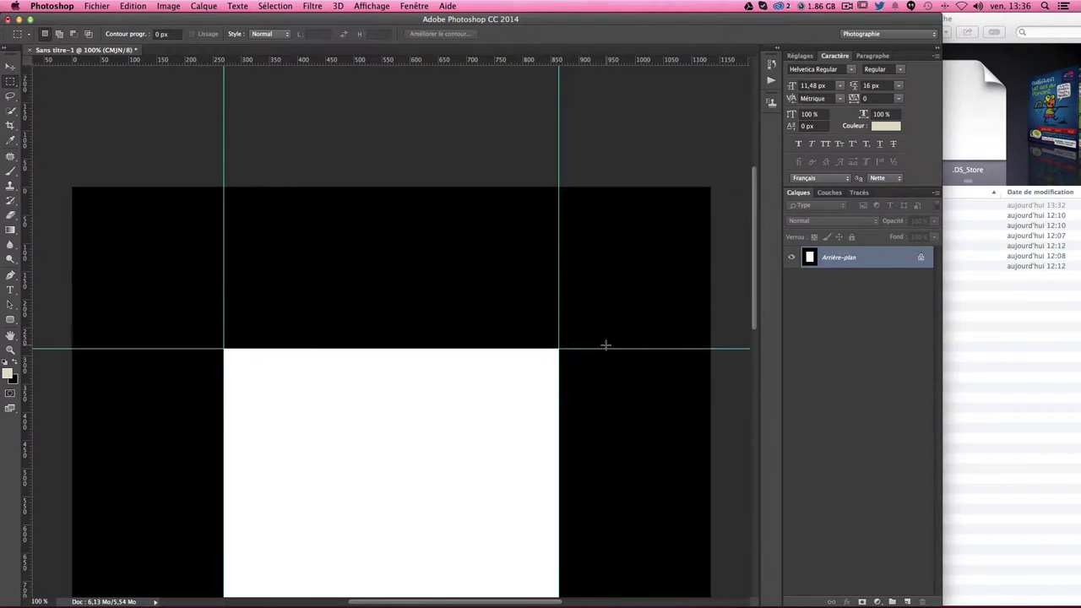
pyautogui.scroll(-9, 583, 223)
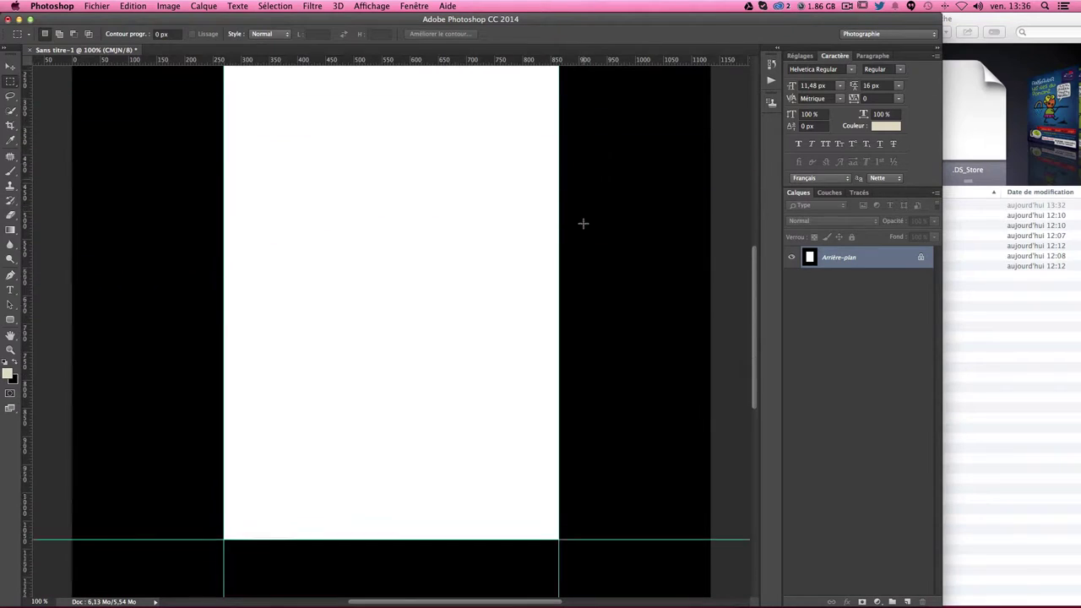
pyautogui.scroll(6, 583, 223)
pyautogui.scroll(-3, 277, 196)
pyautogui.scroll(-10, 277, 196)
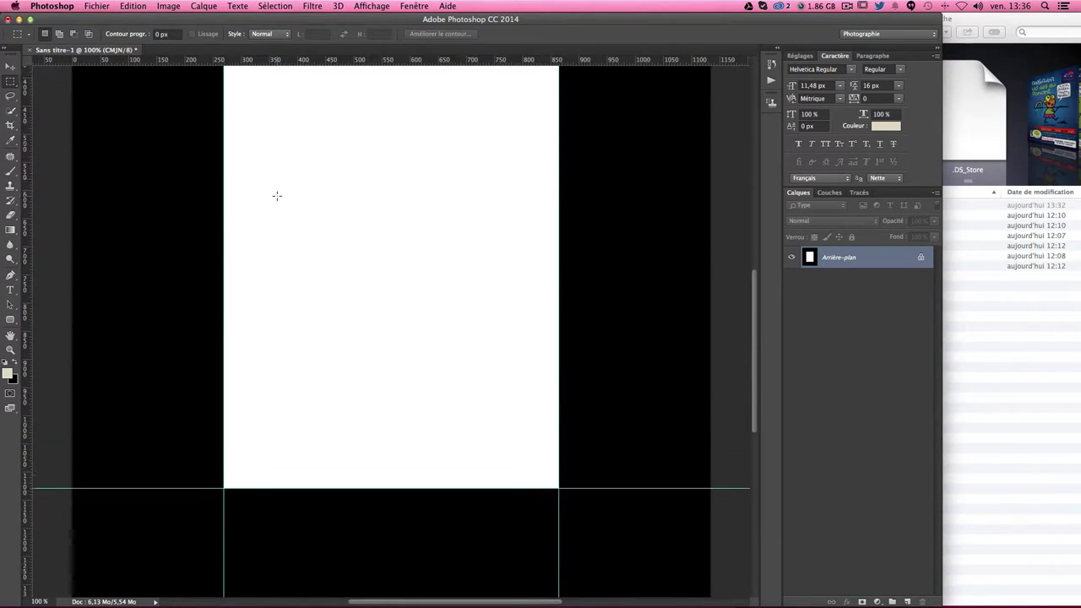
pyautogui.scroll(13, 277, 196)
pyautogui.scroll(1, 277, 196)
pyautogui.scroll(-1, 277, 196)
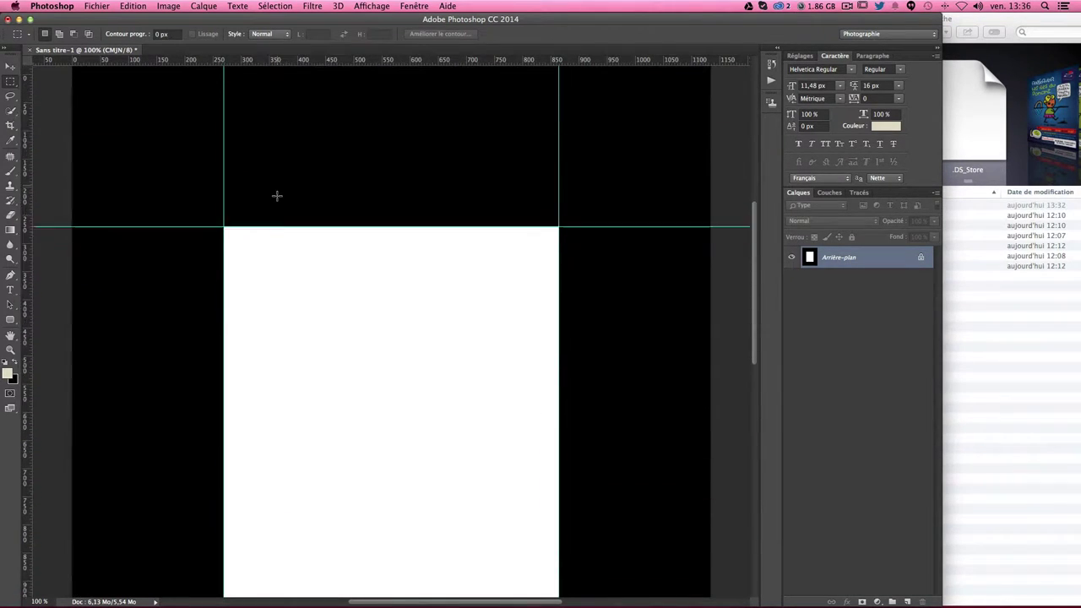
pyautogui.scroll(-8, 277, 196)
pyautogui.scroll(4, 277, 196)
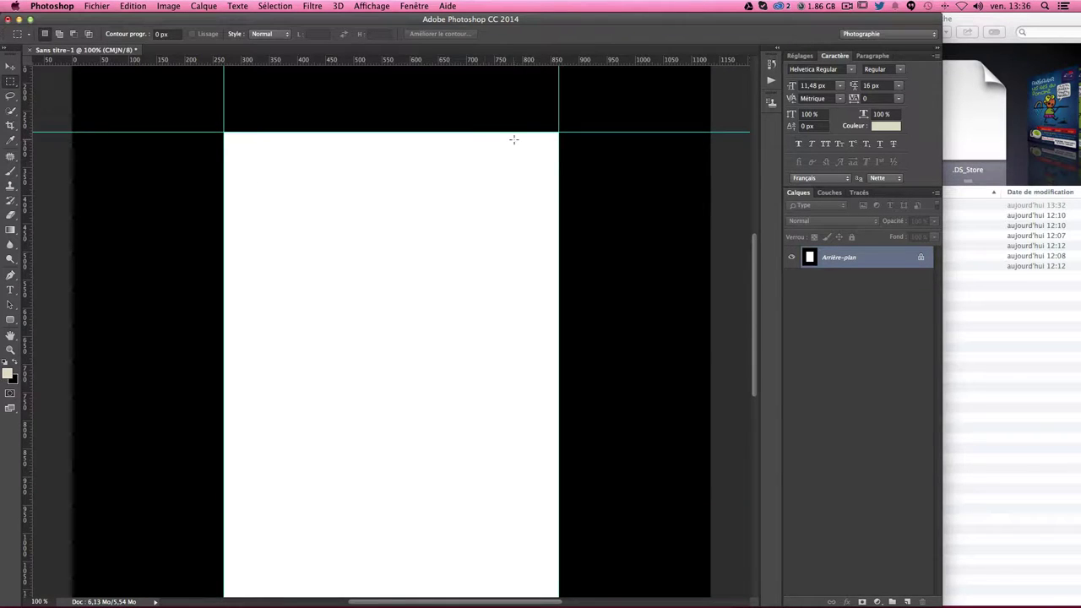
pyautogui.scroll(-5, 526, 485)
pyautogui.scroll(1, 527, 484)
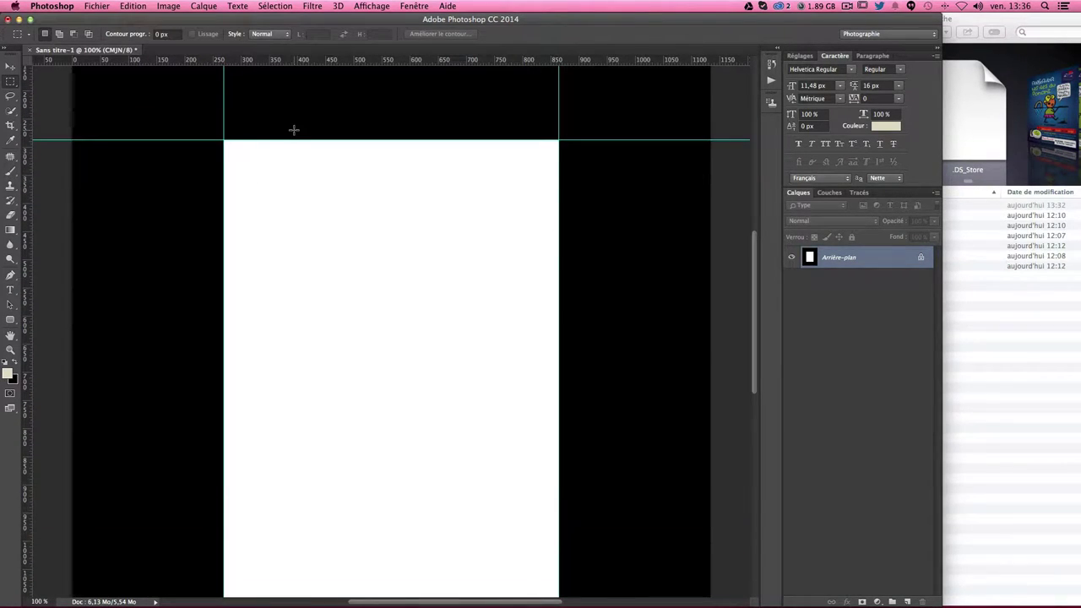
pyautogui.scroll(4, 285, 132)
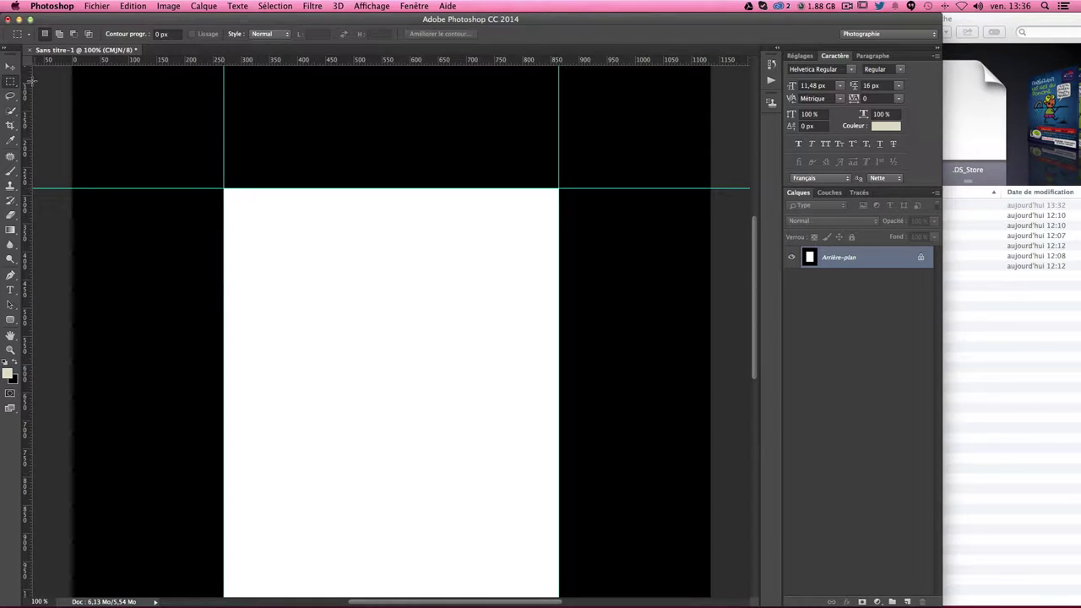
pyautogui.moveTo(10, 81); pyautogui.dragTo(51, 81)
pyautogui.moveTo(223, 188); pyautogui.dragTo(210, 177)
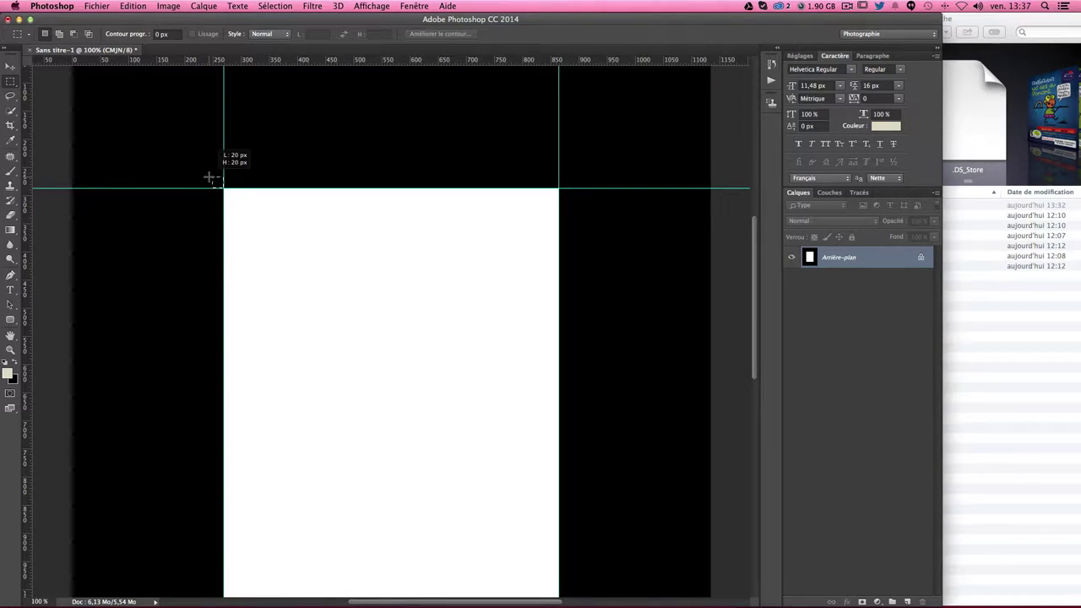
pyautogui.moveTo(208, 176); pyautogui.dragTo(209, 176)
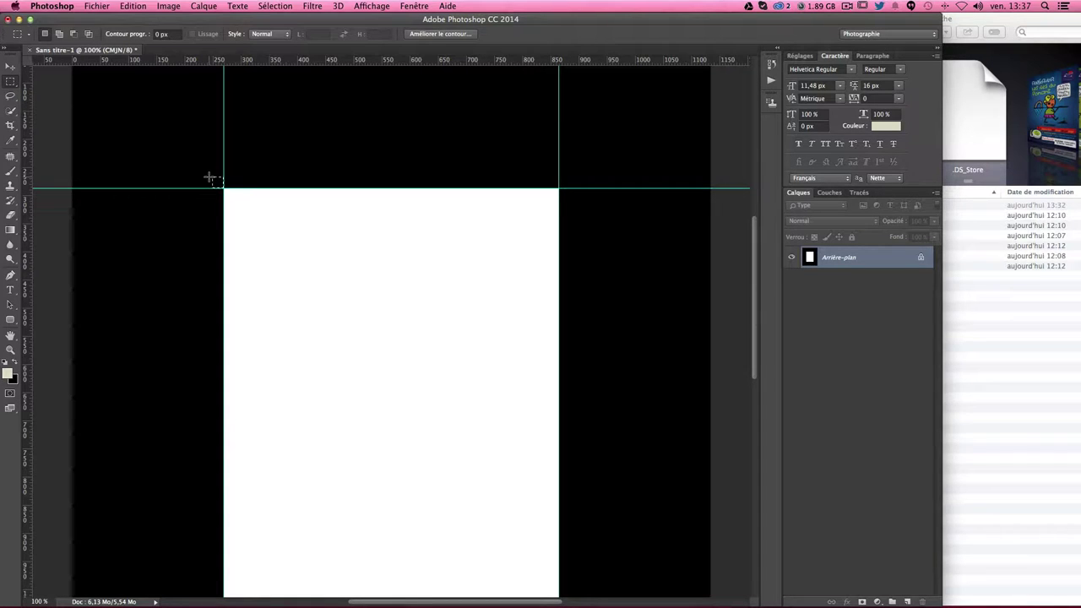
pyautogui.moveTo(27, 263); pyautogui.dragTo(208, 229)
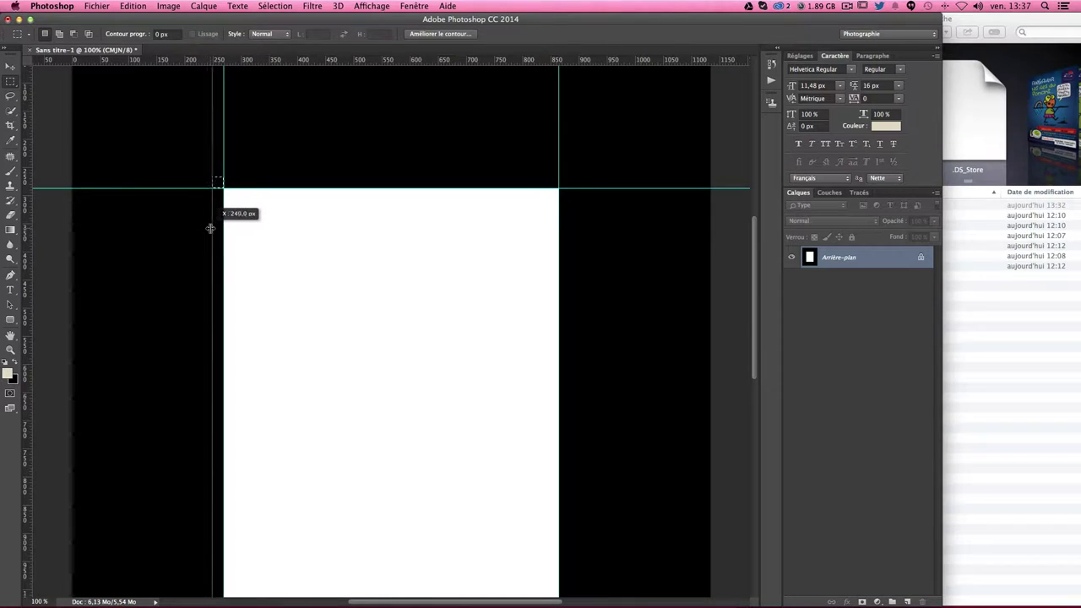
pyautogui.moveTo(209, 229); pyautogui.dragTo(209, 224)
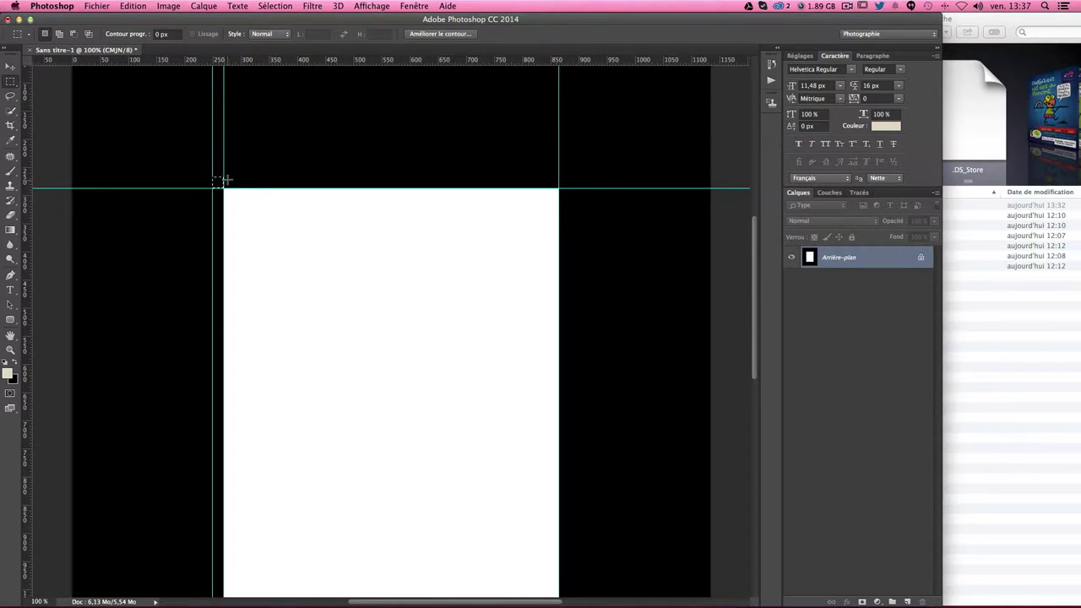
pyautogui.moveTo(247, 62); pyautogui.dragTo(223, 177)
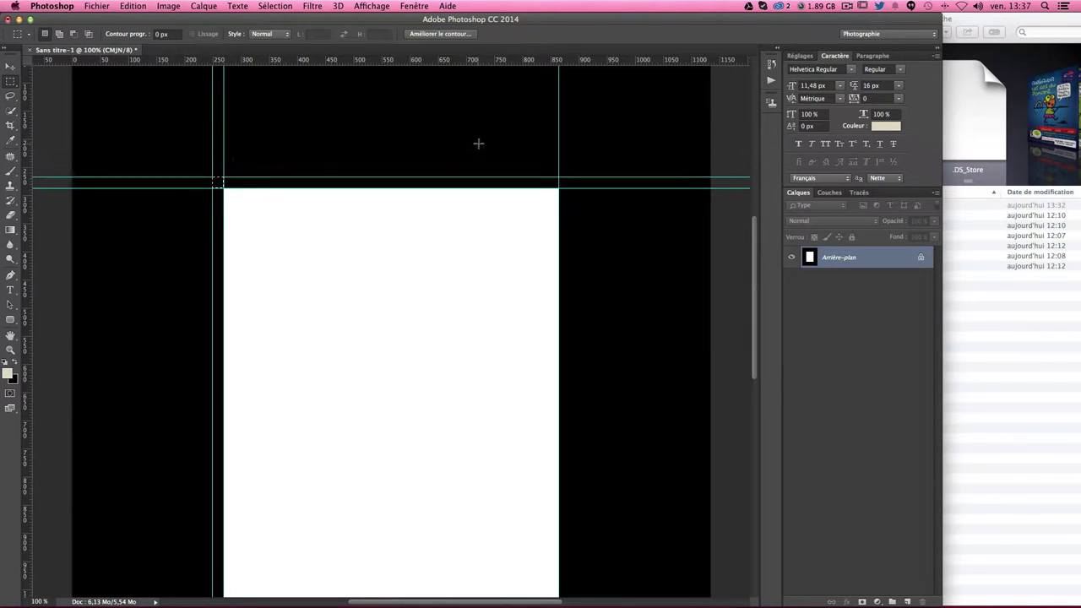
# Step: Add guides 20 px right of and below the page, measured with 20 px corner squares
pyautogui.moveTo(558, 186); pyautogui.dragTo(573, 178)
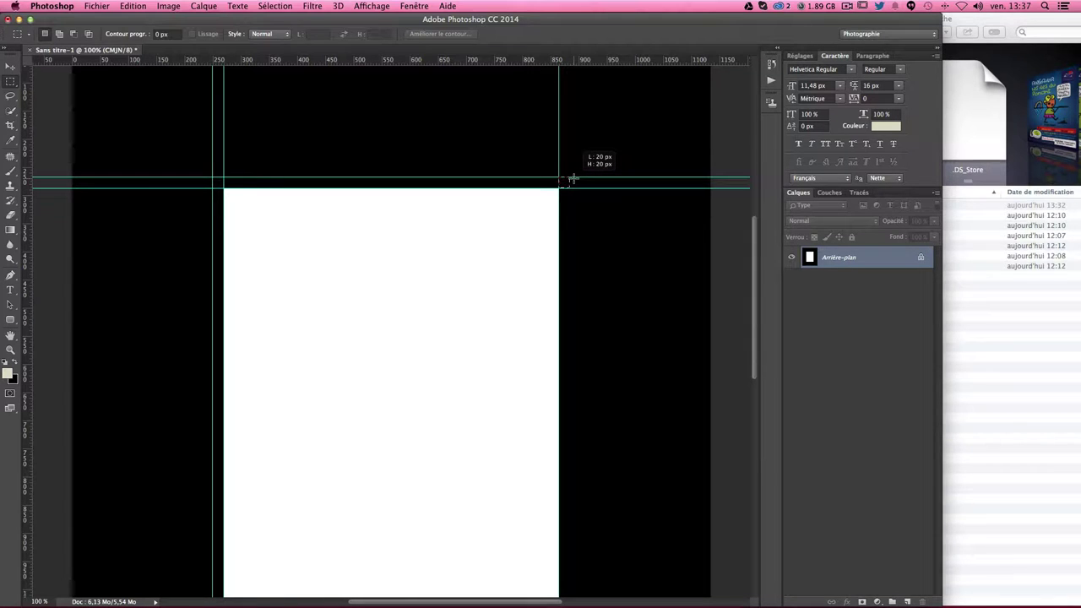
pyautogui.moveTo(573, 178); pyautogui.dragTo(572, 178)
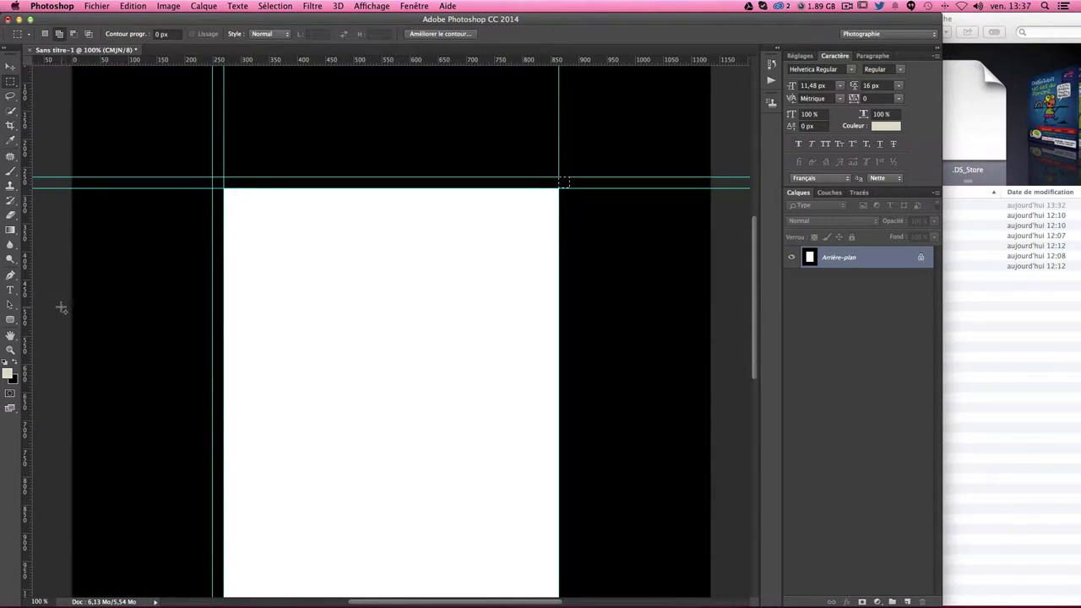
pyautogui.moveTo(29, 305); pyautogui.dragTo(571, 205)
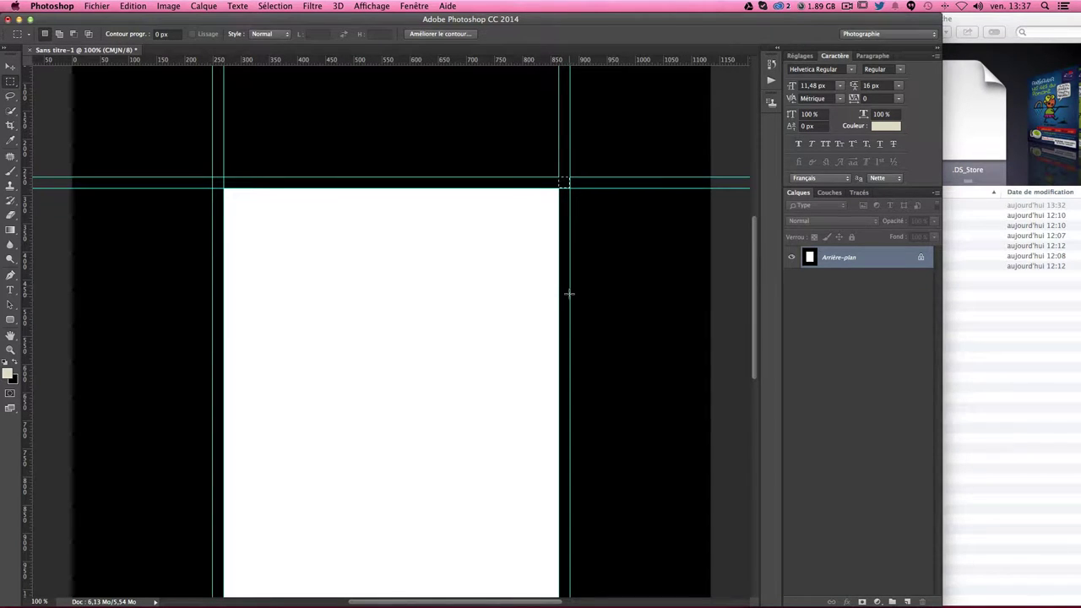
pyautogui.scroll(-5, 566, 296)
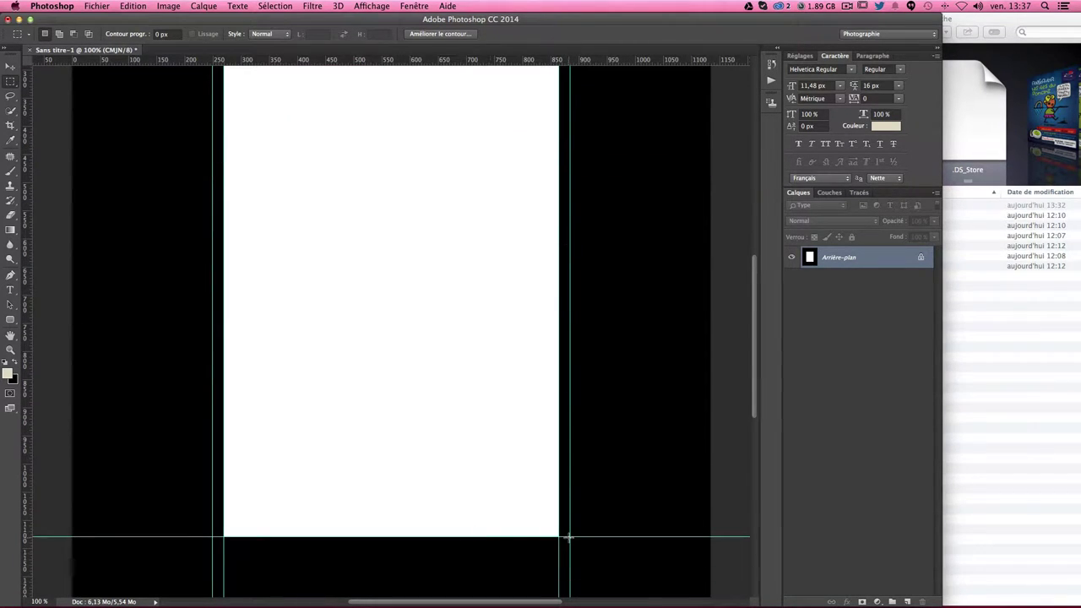
pyautogui.click(569, 536)
pyautogui.moveTo(570, 536); pyautogui.dragTo(560, 545)
pyautogui.click(568, 536)
pyautogui.moveTo(570, 537); pyautogui.dragTo(559, 547)
pyautogui.moveTo(388, 60); pyautogui.dragTo(404, 548)
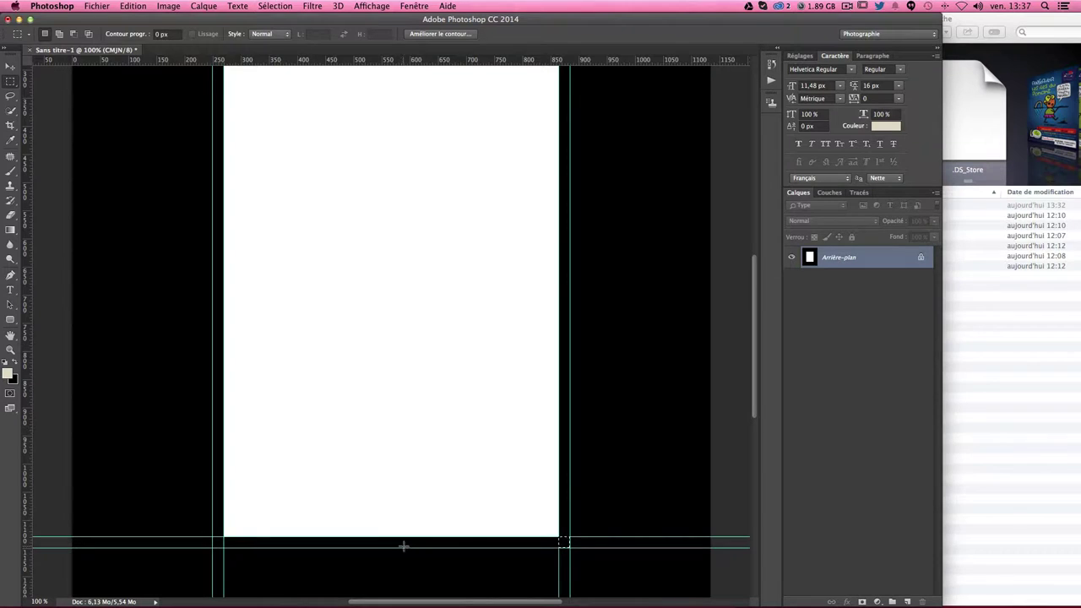
pyautogui.click(409, 545)
pyautogui.scroll(10, 582, 412)
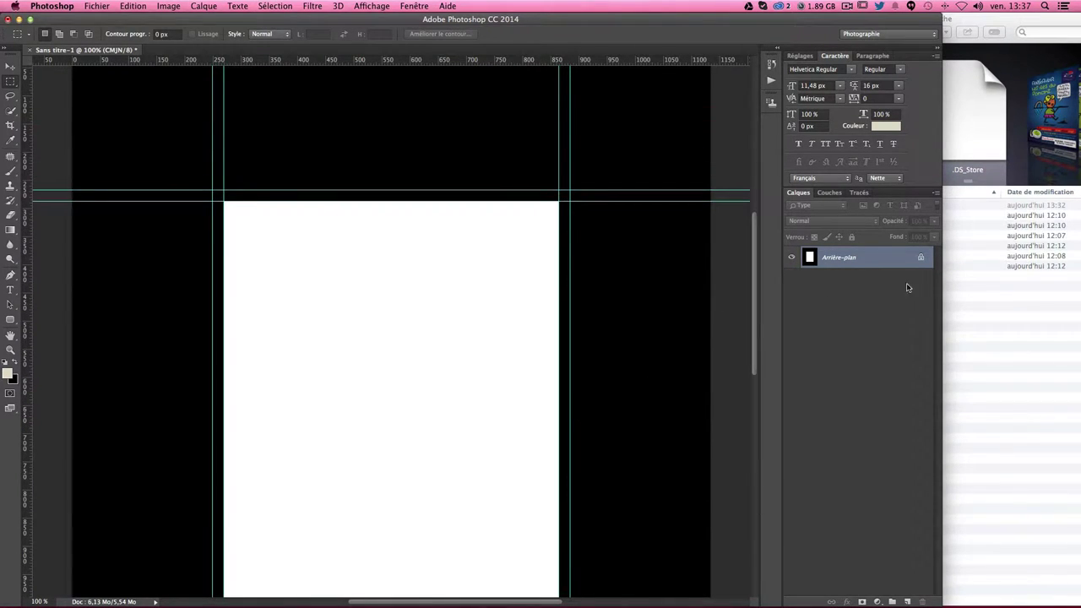
# Step: Convert the Arrière-plan background into an unlocked layer named Calque 0
pyautogui.doubleClick(851, 258)
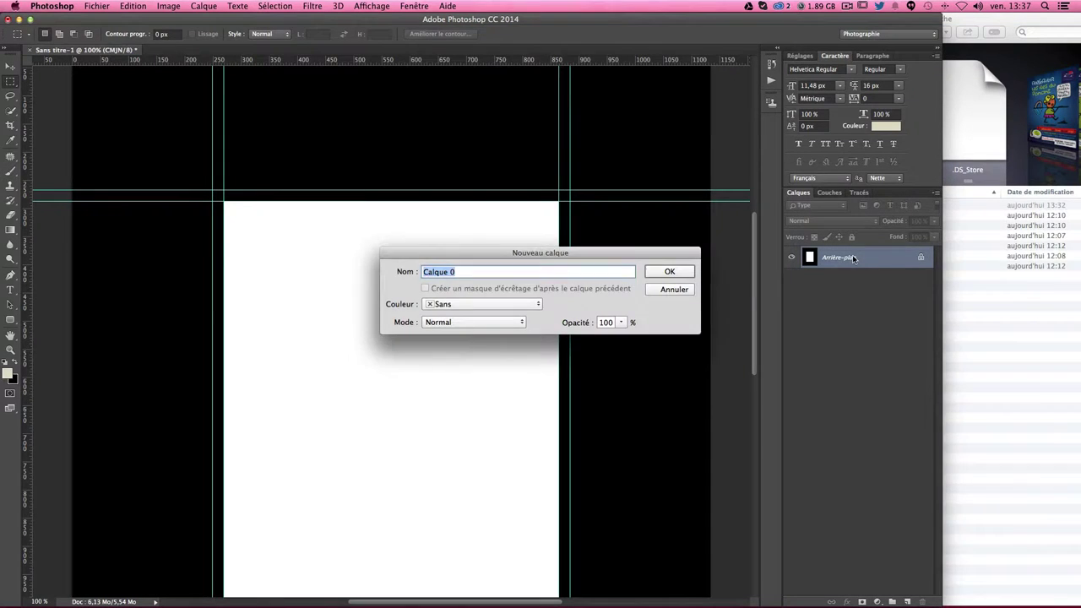
pyautogui.press('Return')
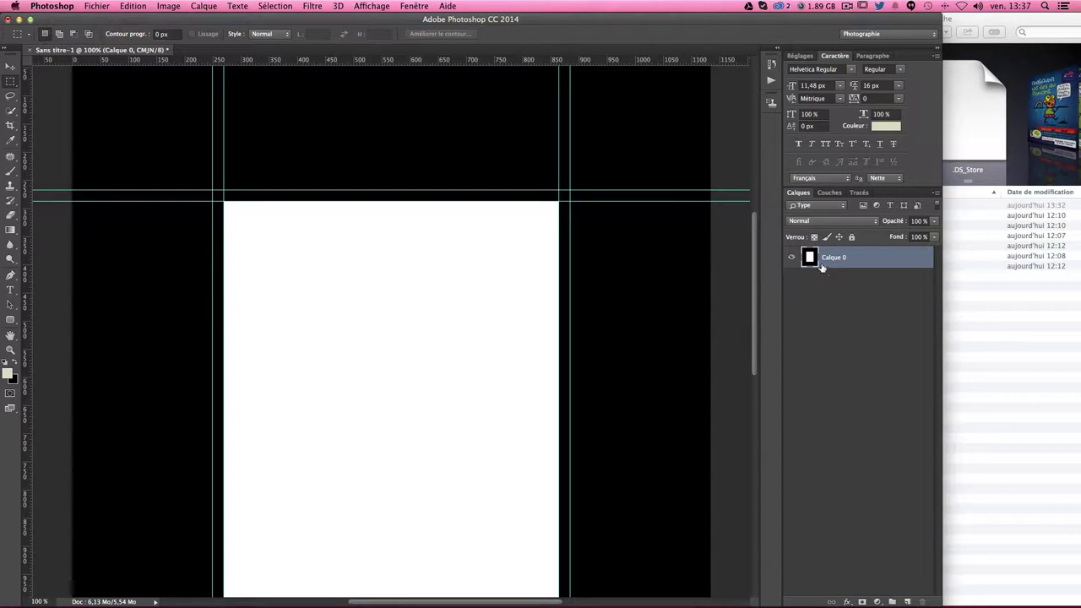
# Step: Drag bg.jpg from Finder onto the poster canvas, then cancel the placement
pyautogui.click(992, 356)
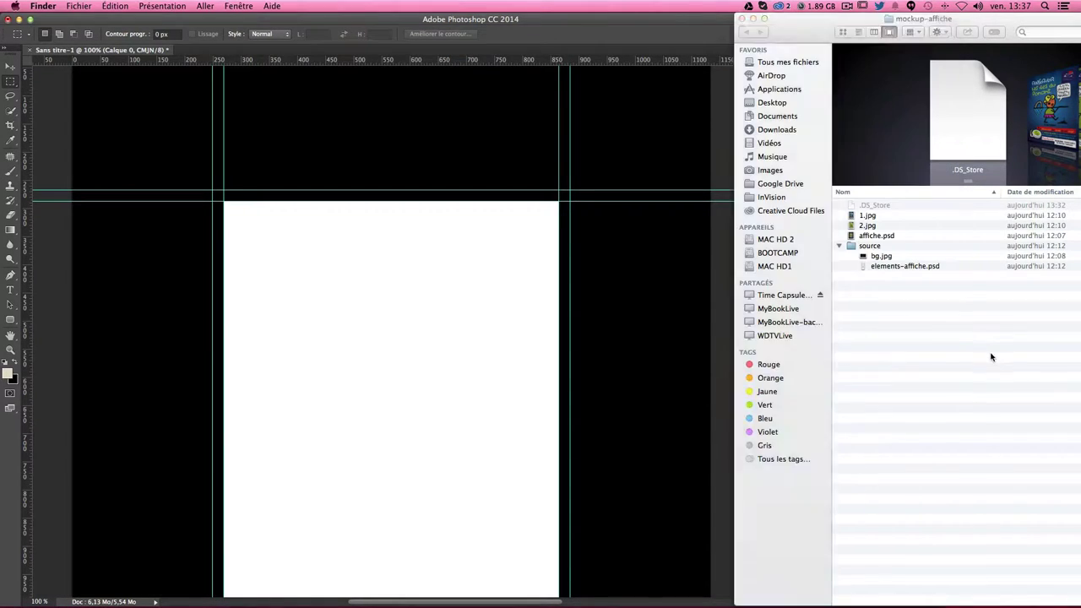
pyautogui.click(880, 258)
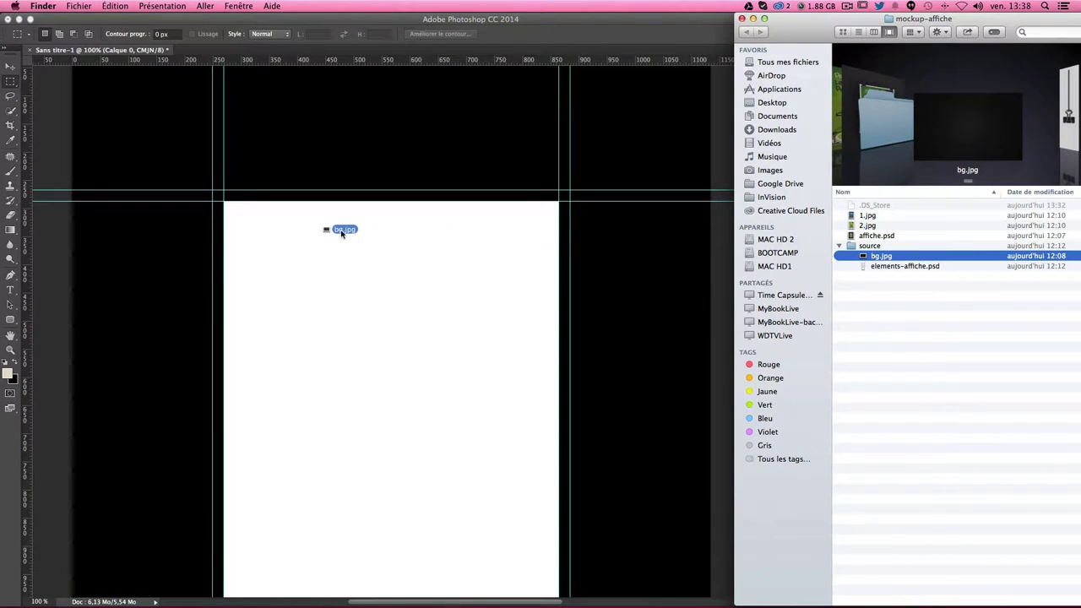
pyautogui.moveTo(878, 259); pyautogui.dragTo(340, 233)
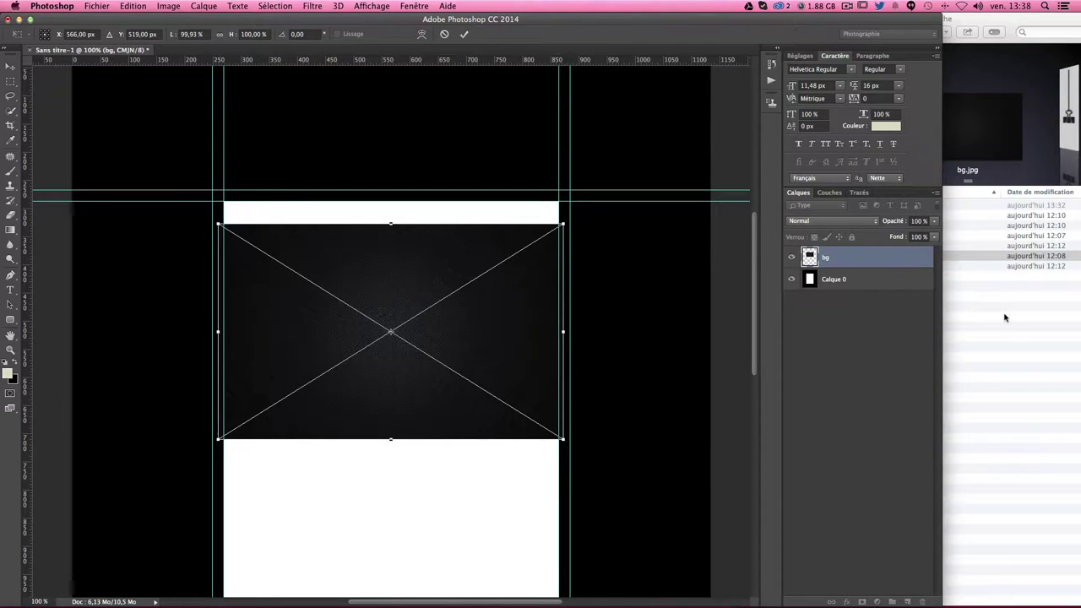
pyautogui.press('Escape')
pyautogui.click(975, 308)
# Step: Open bg.jpg in Photoshop CC 2014 via Open With, accepting the colour profile prompt
pyautogui.click(881, 257)
pyautogui.rightClick(884, 260)
pyautogui.moveTo(912, 273)
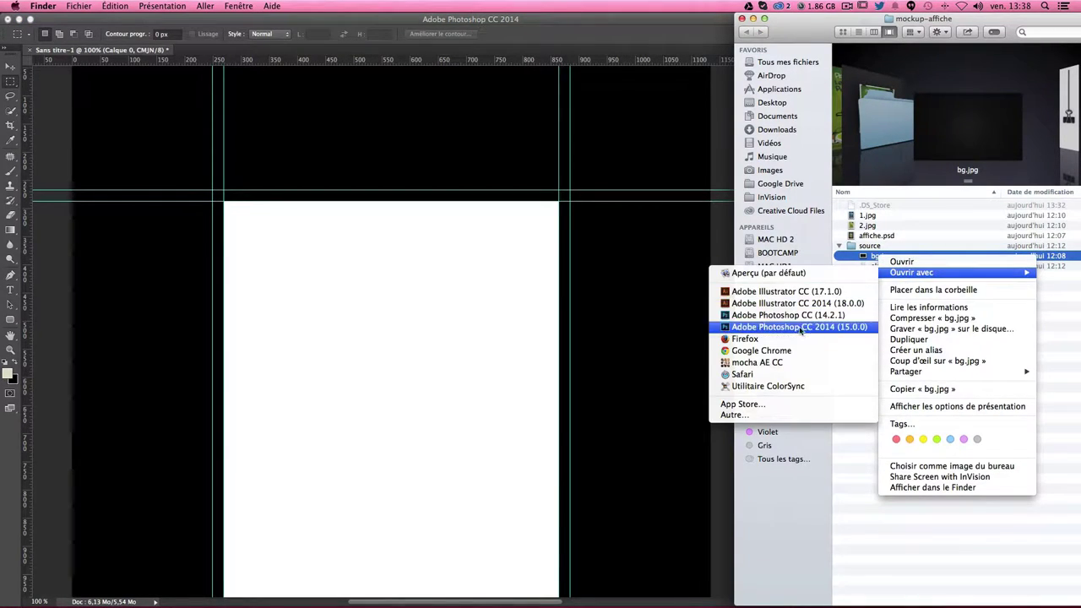
pyautogui.click(799, 327)
pyautogui.click(676, 359)
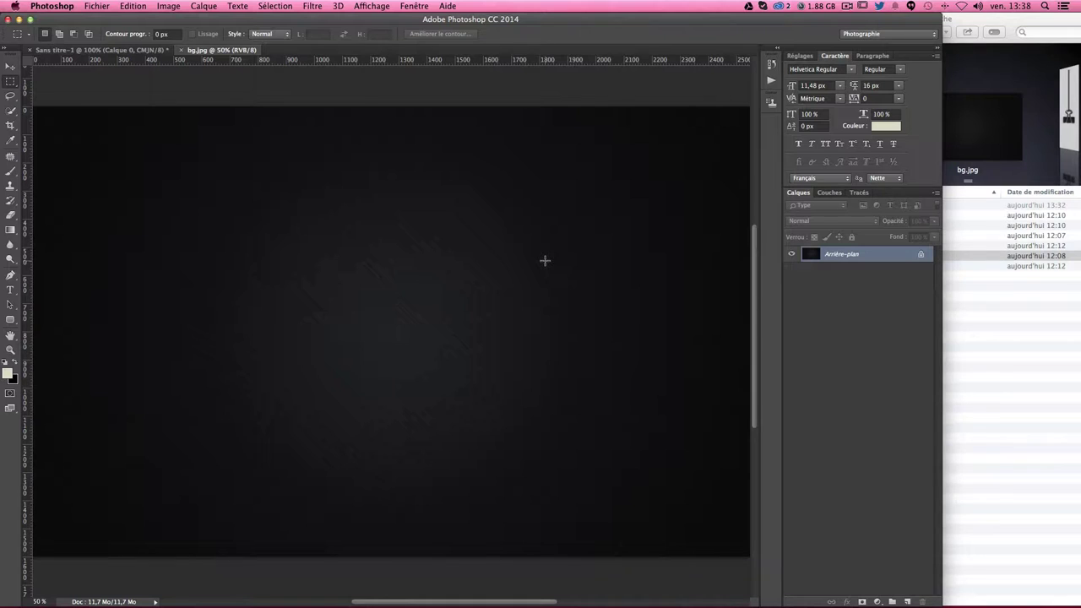
# Step: Select all of bg.jpg and paste it into the Sans titre-1 poster as a new layer
pyautogui.hotkey('ctrl', 'a')
pyautogui.click(109, 52)
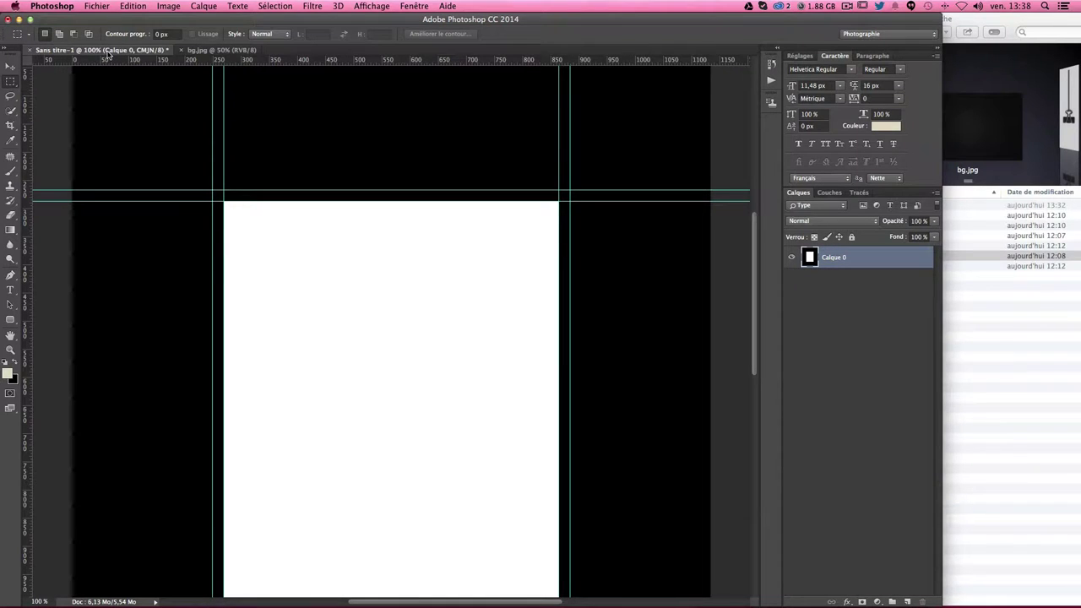
pyautogui.hotkey('ctrl', 'v')
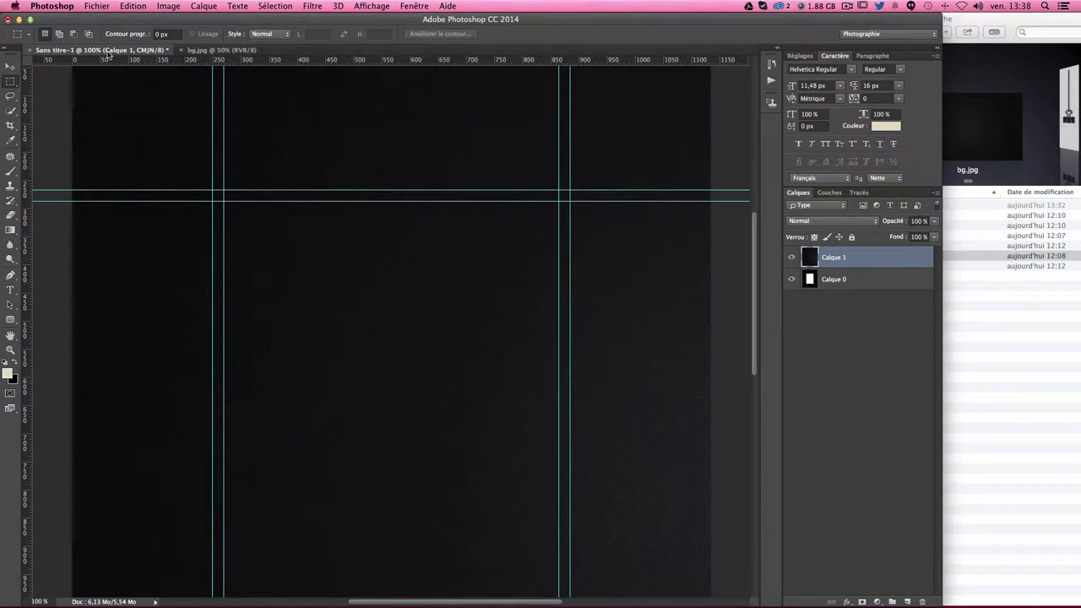
pyautogui.hotkey('ctrl', '-')
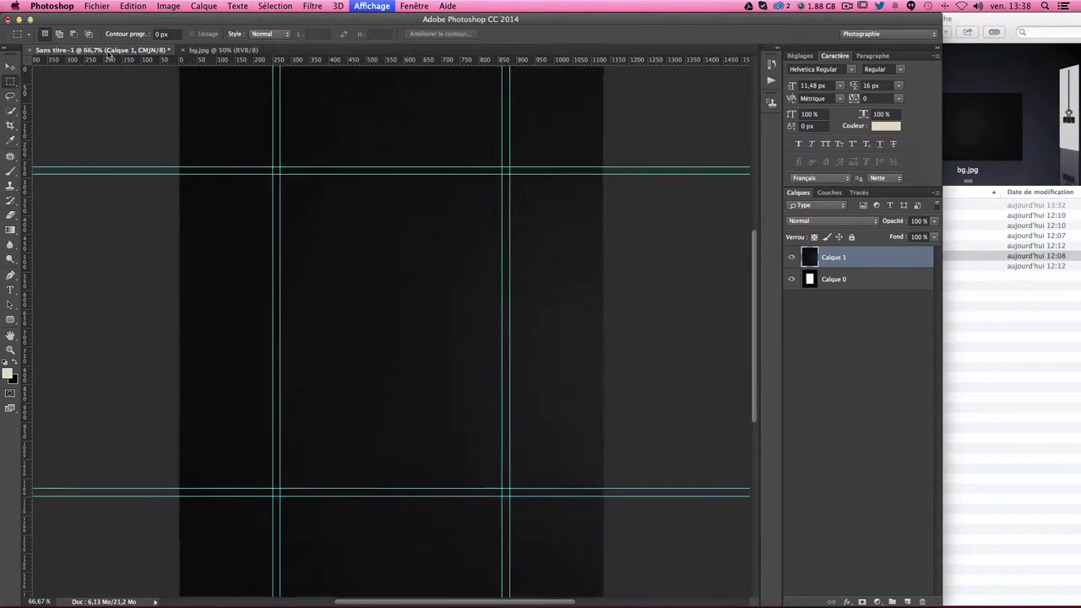
pyautogui.hotkey('ctrl', '-')
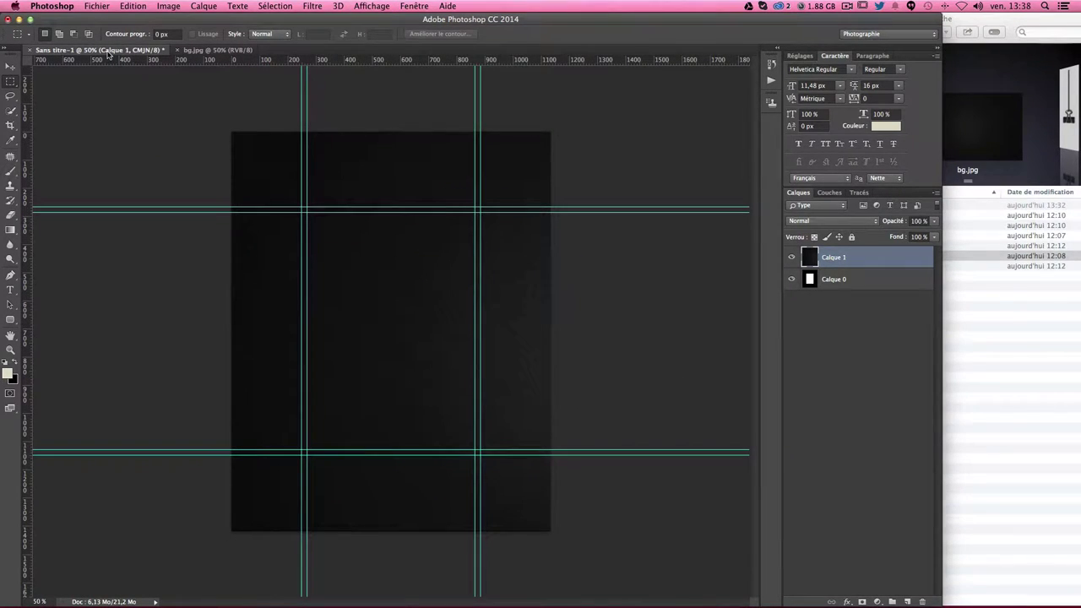
# Step: Scale, reposition and rotate the texture layer 90° so it covers the canvas
pyautogui.hotkey('ctrl', 't')
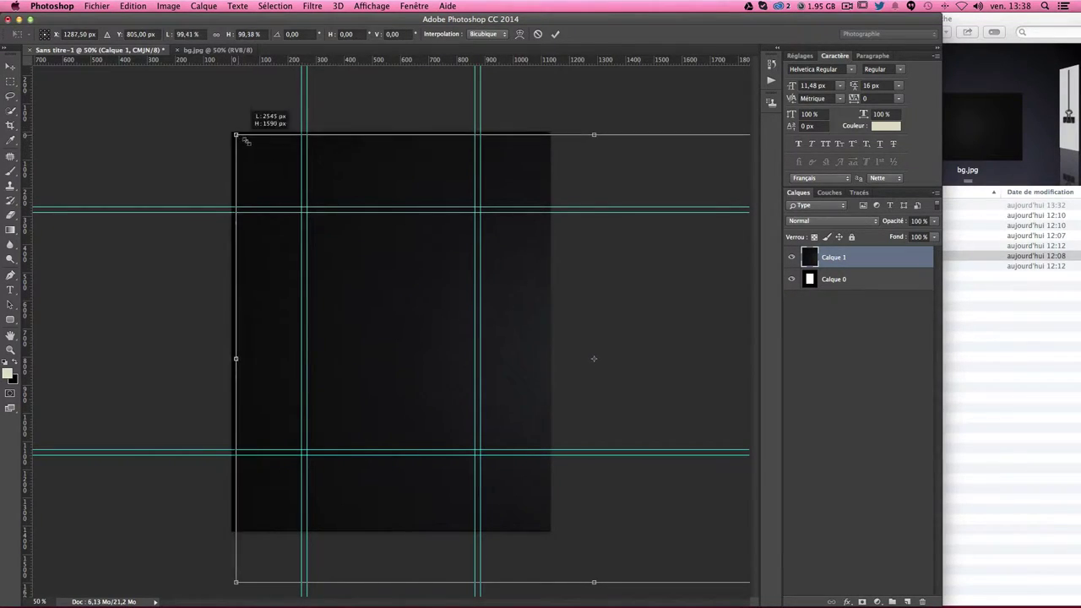
pyautogui.moveTo(230, 128)
pyautogui.mouseDown()
pyautogui.moveTo(487, 304)
pyautogui.moveTo(321, 187)
pyautogui.mouseUp()
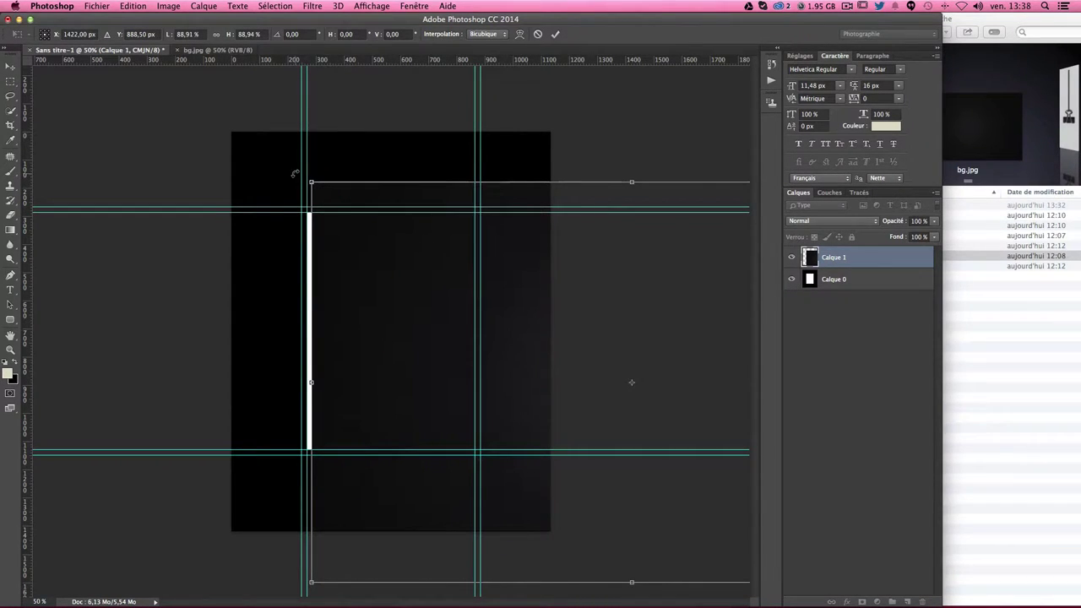
pyautogui.moveTo(606, 333)
pyautogui.mouseDown()
pyautogui.moveTo(372, 281)
pyautogui.moveTo(532, 279)
pyautogui.moveTo(510, 302)
pyautogui.mouseUp()
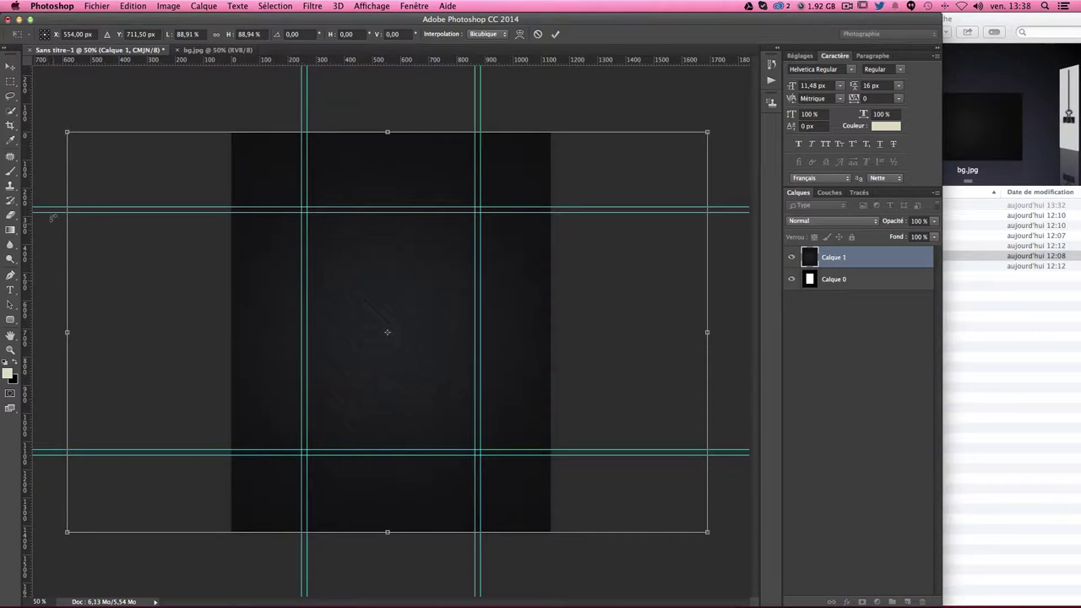
pyautogui.moveTo(52, 217)
pyautogui.mouseDown()
pyautogui.moveTo(251, 125)
pyautogui.moveTo(434, 154)
pyautogui.moveTo(482, 191)
pyautogui.moveTo(459, 174)
pyautogui.mouseUp()
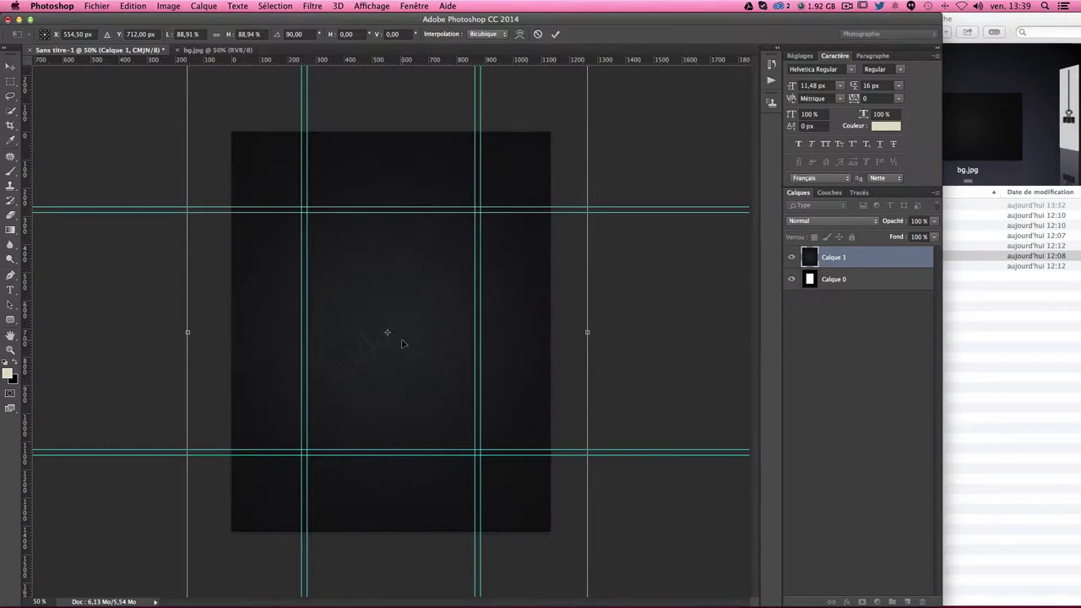
pyautogui.press('Return')
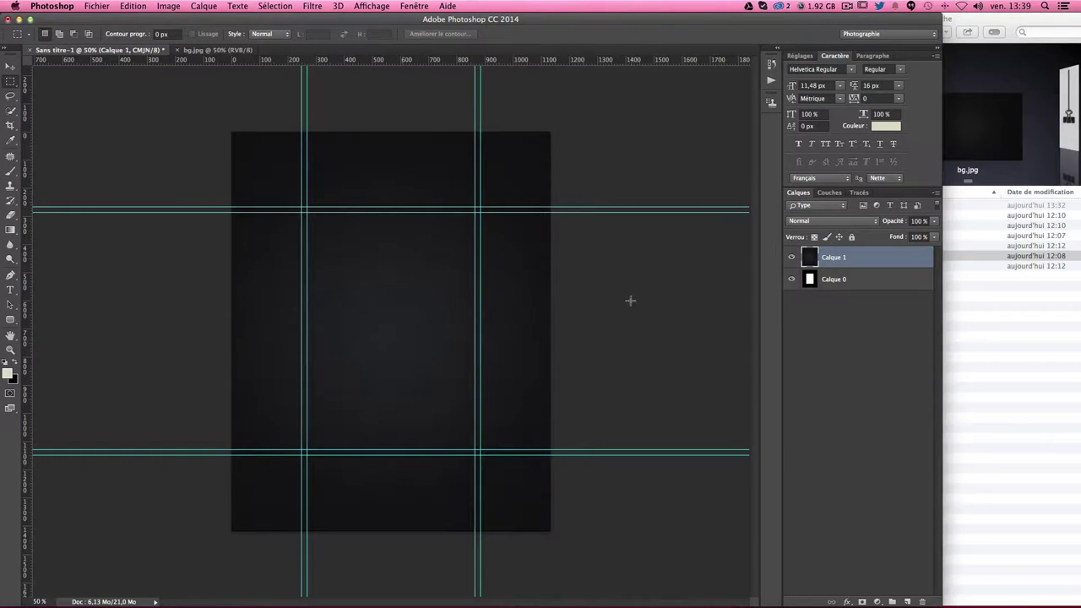
# Step: Add vertical and horizontal guides through the centre of the white base layer Calque 0
pyautogui.click(839, 283)
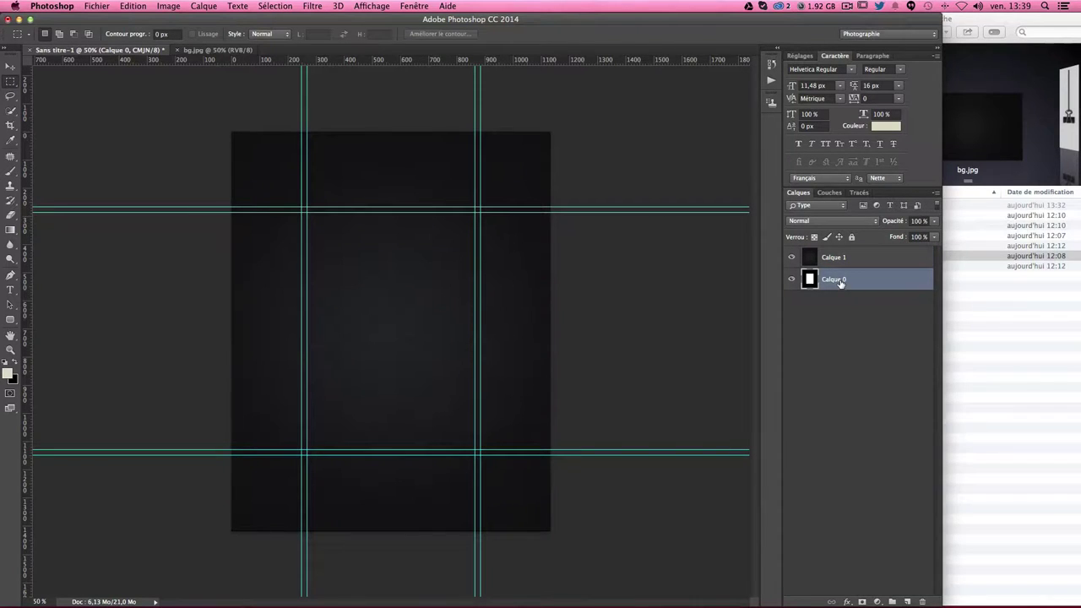
pyautogui.hotkey('ctrl', 't')
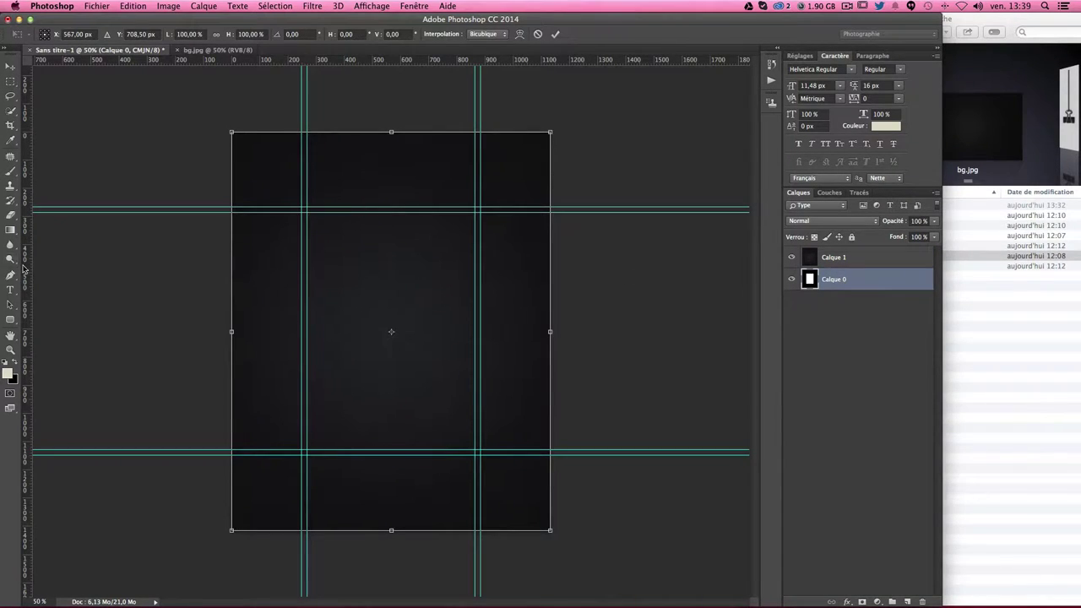
pyautogui.moveTo(25, 269); pyautogui.dragTo(395, 223)
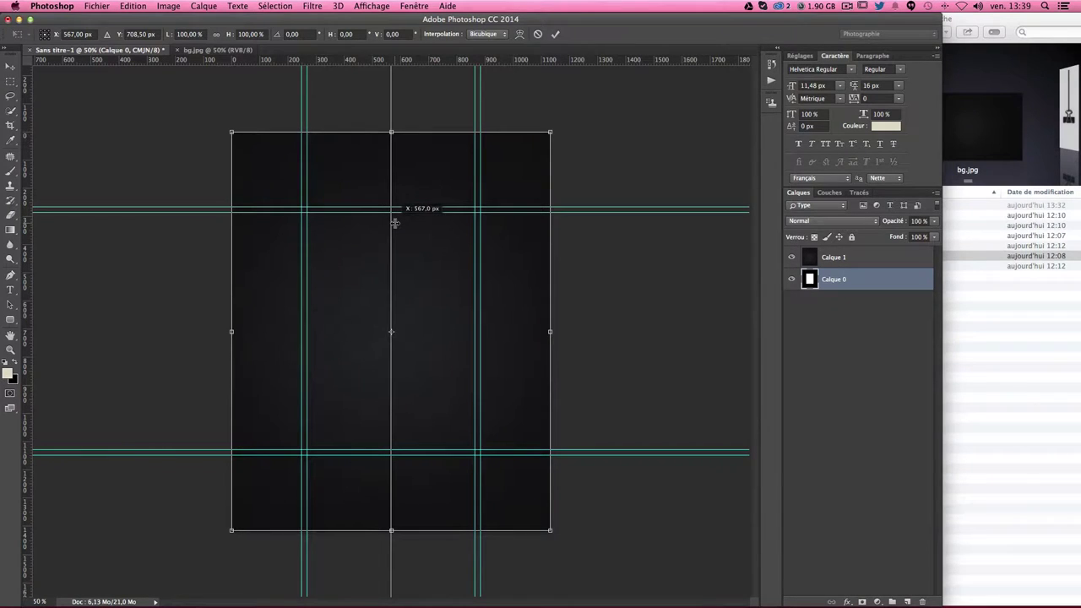
pyautogui.moveTo(394, 223); pyautogui.dragTo(395, 223)
pyautogui.moveTo(392, 67); pyautogui.dragTo(230, 330)
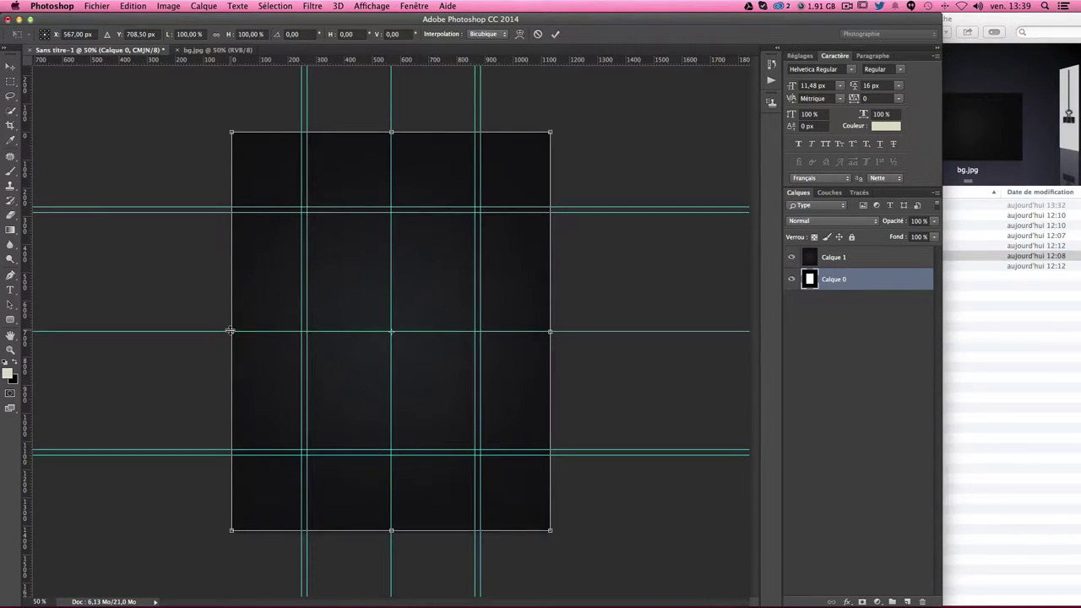
pyautogui.press('Return')
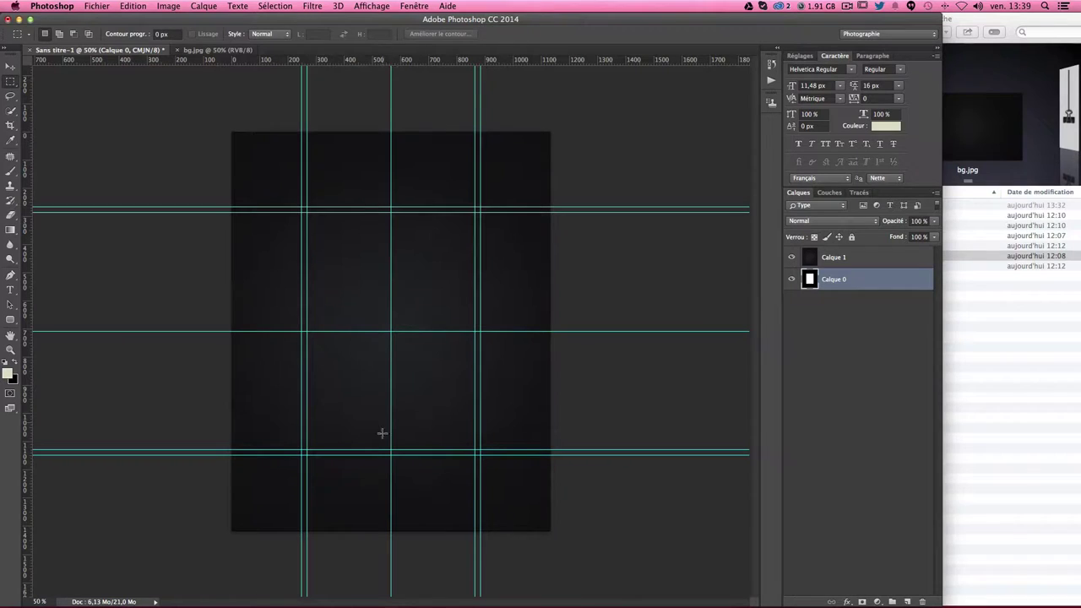
# Step: Centre the dark texture layer Calque 1 on the guides so it covers the whole canvas
pyautogui.click(841, 267)
pyautogui.hotkey('ctrl', 't')
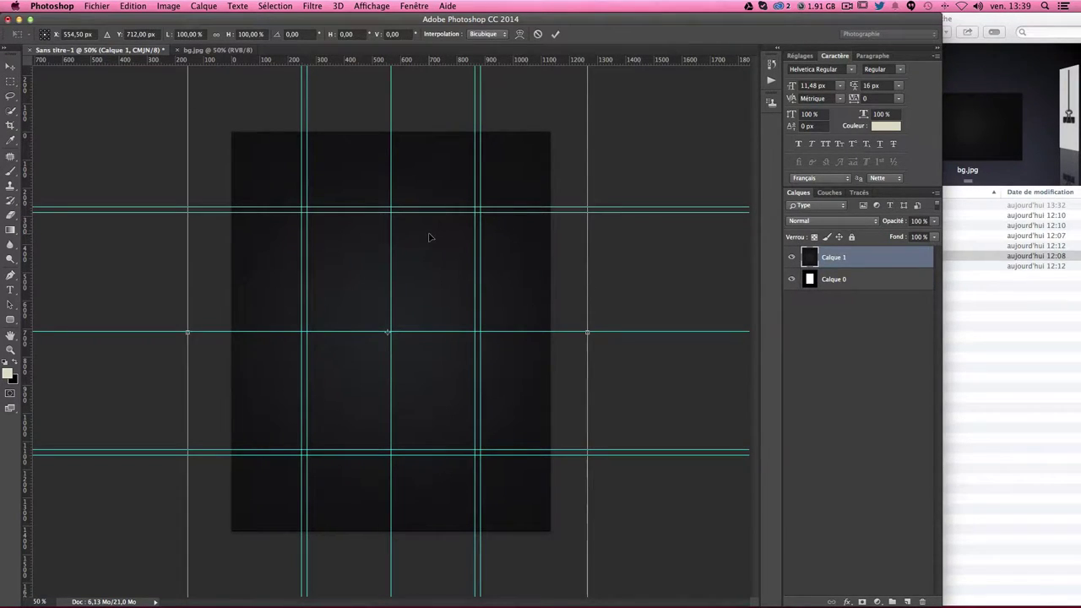
pyautogui.moveTo(429, 237); pyautogui.dragTo(434, 314)
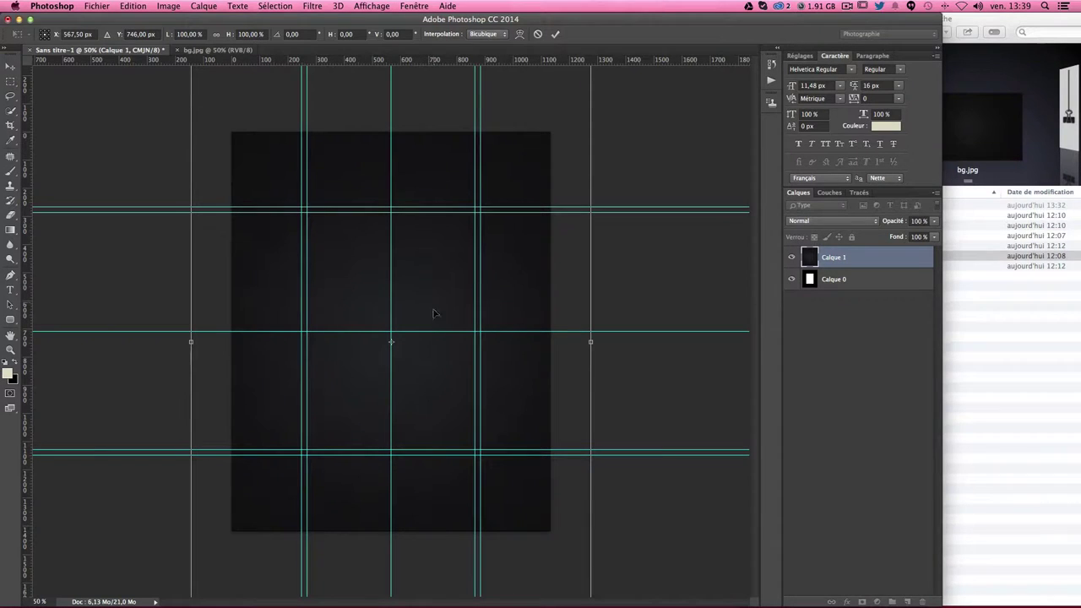
pyautogui.moveTo(429, 366); pyautogui.dragTo(429, 355)
pyautogui.hotkey('ctrl', '-')
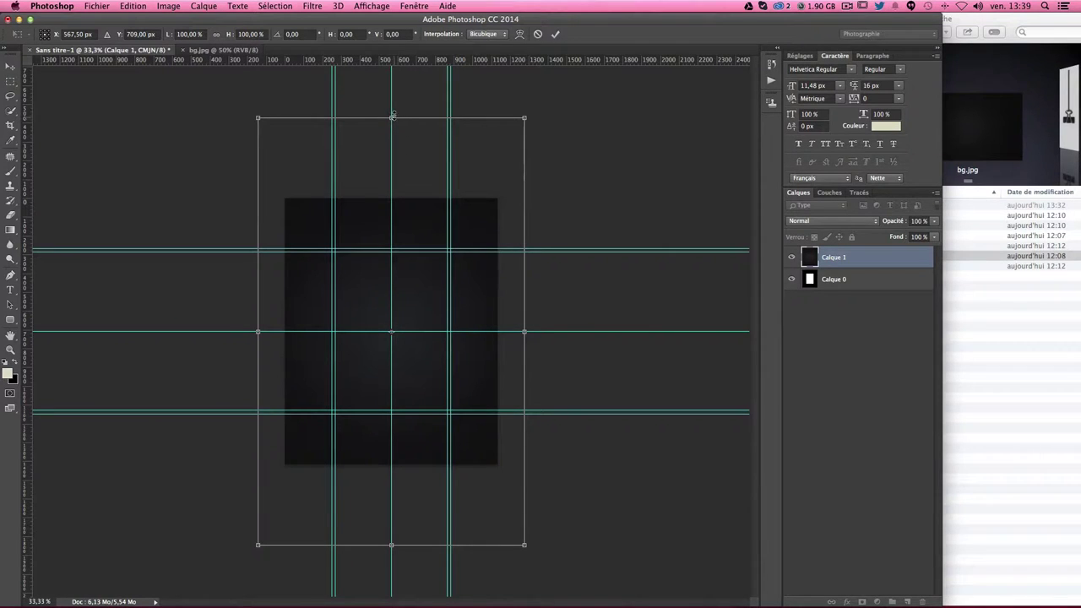
pyautogui.press('Return')
pyautogui.hotkey('ctrl', '+')
pyautogui.hotkey('ctrl', '+')
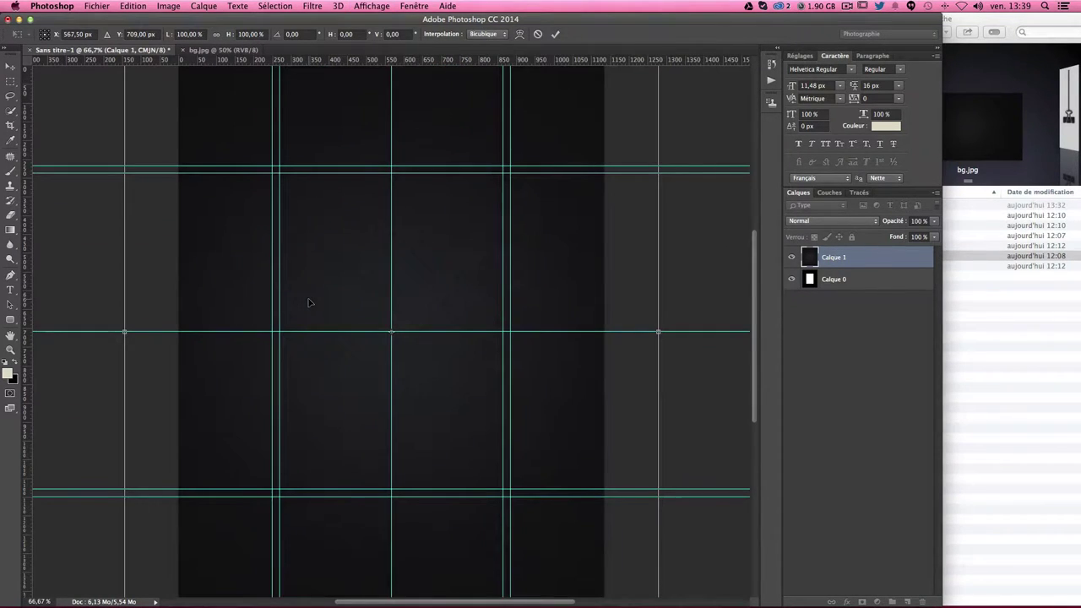
pyautogui.press('m')
pyautogui.hotkey('ctrl', '-')
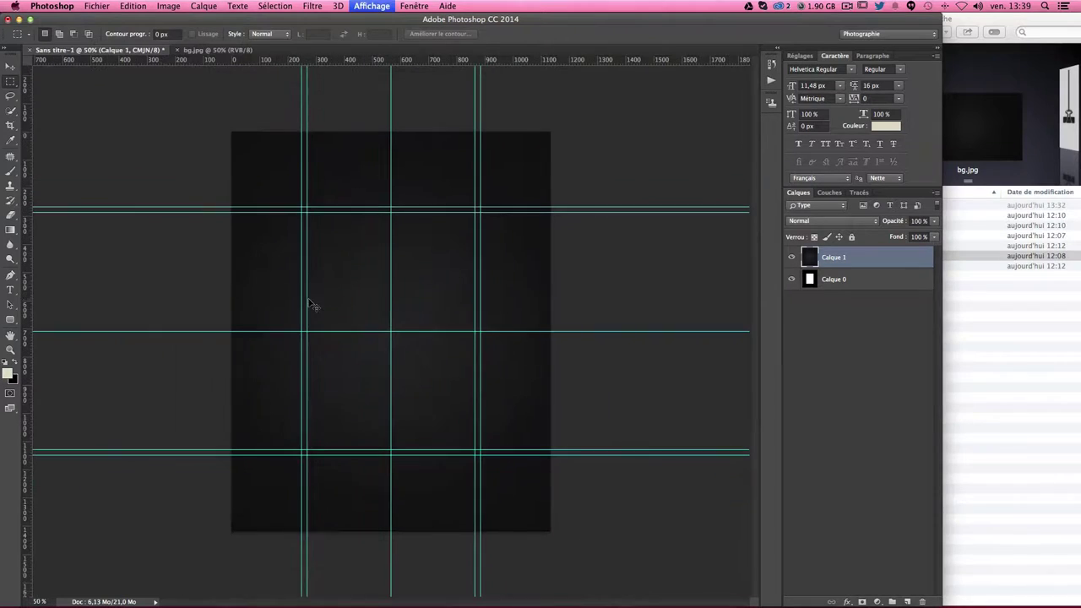
pyautogui.press('v')
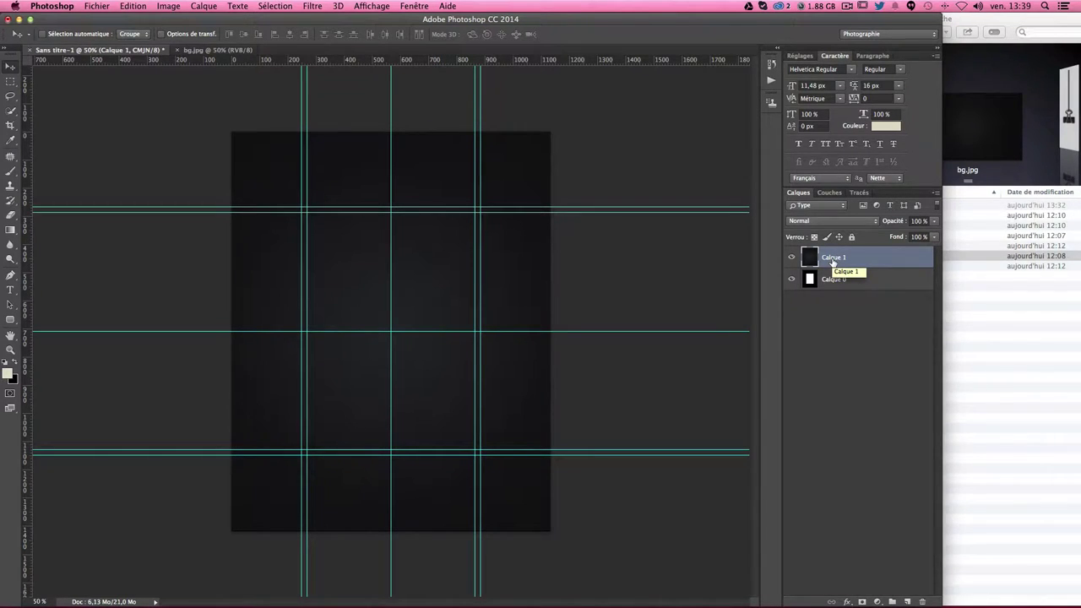
# Step: Apply Levels to the texture with input levels of about 7 / 1,08 / 224
pyautogui.press('super+l')
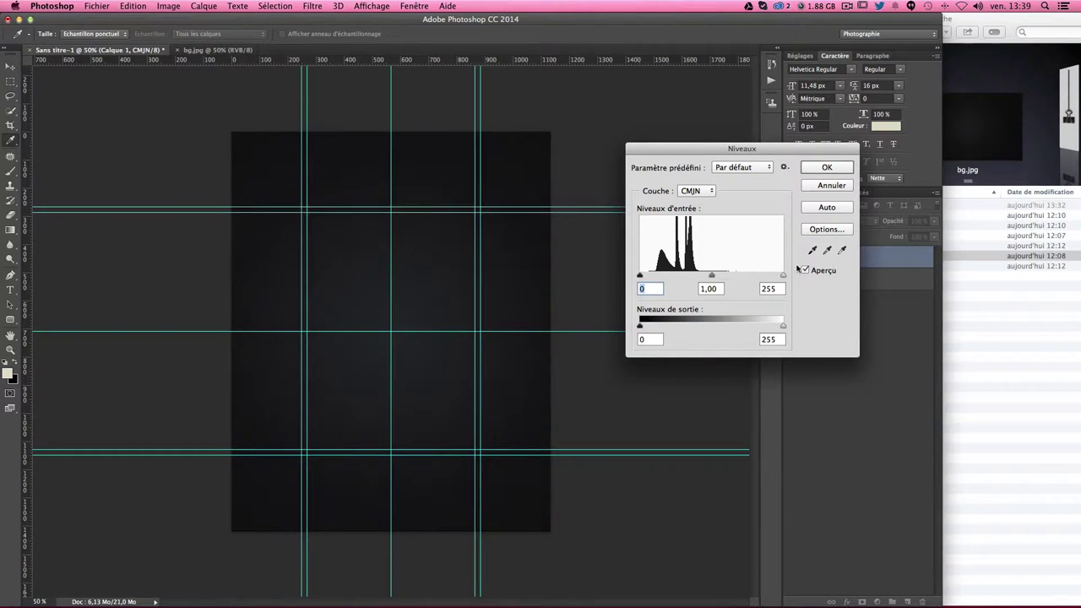
pyautogui.moveTo(783, 276); pyautogui.dragTo(762, 277)
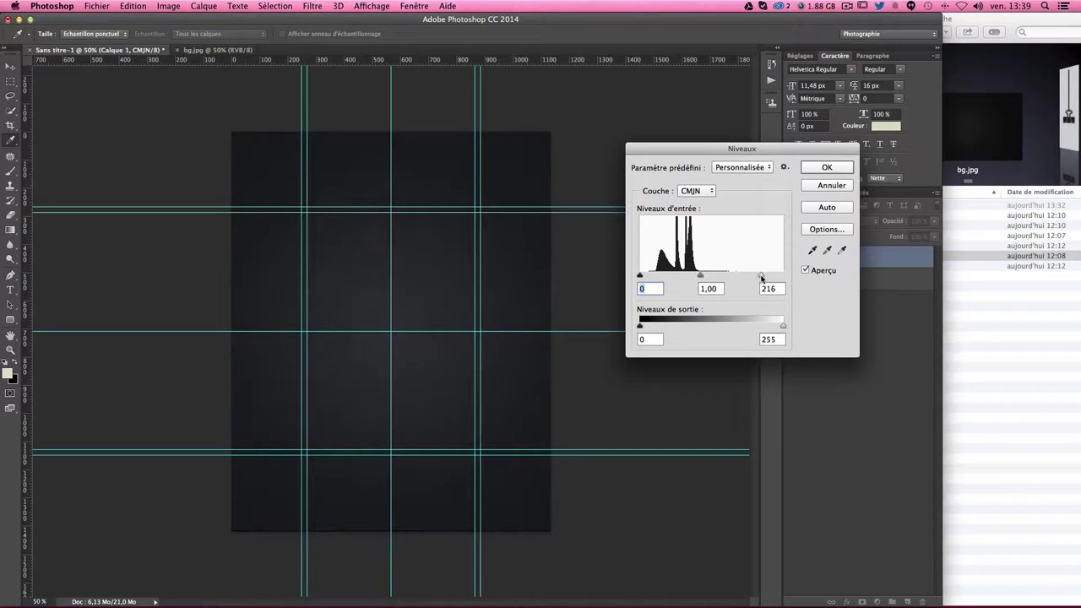
pyautogui.moveTo(761, 277); pyautogui.dragTo(768, 278)
pyautogui.moveTo(705, 279); pyautogui.dragTo(643, 276)
pyautogui.click(646, 289)
pyautogui.click(827, 167)
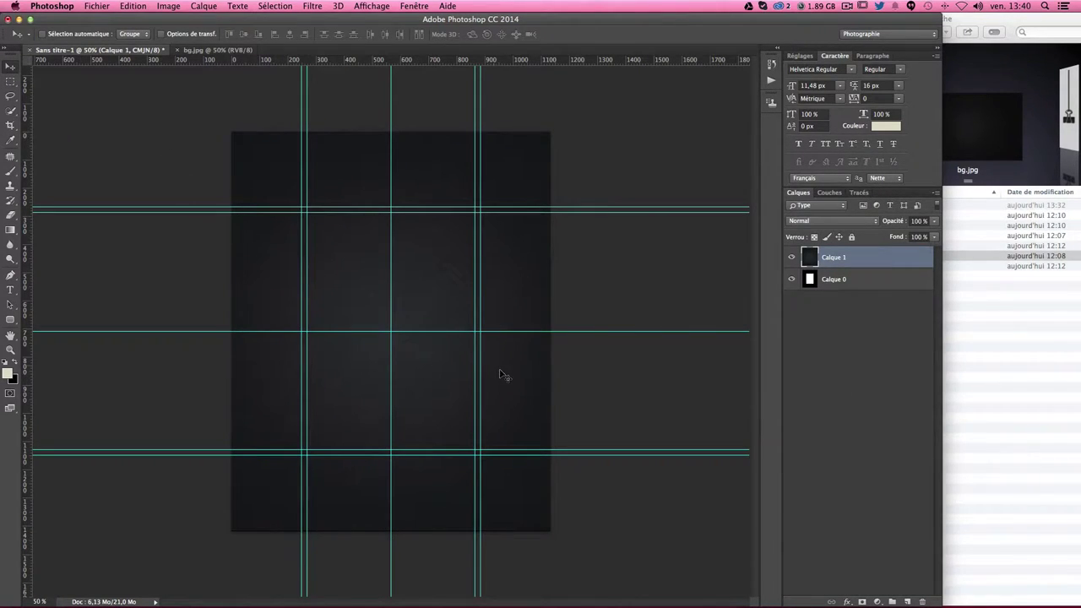
# Step: Rename the texture layer Calque 1 to 'bg'
pyautogui.moveTo(446, 412); pyautogui.dragTo(454, 380)
pyautogui.doubleClick(835, 257)
pyautogui.write('bg')
pyautogui.press('Return')
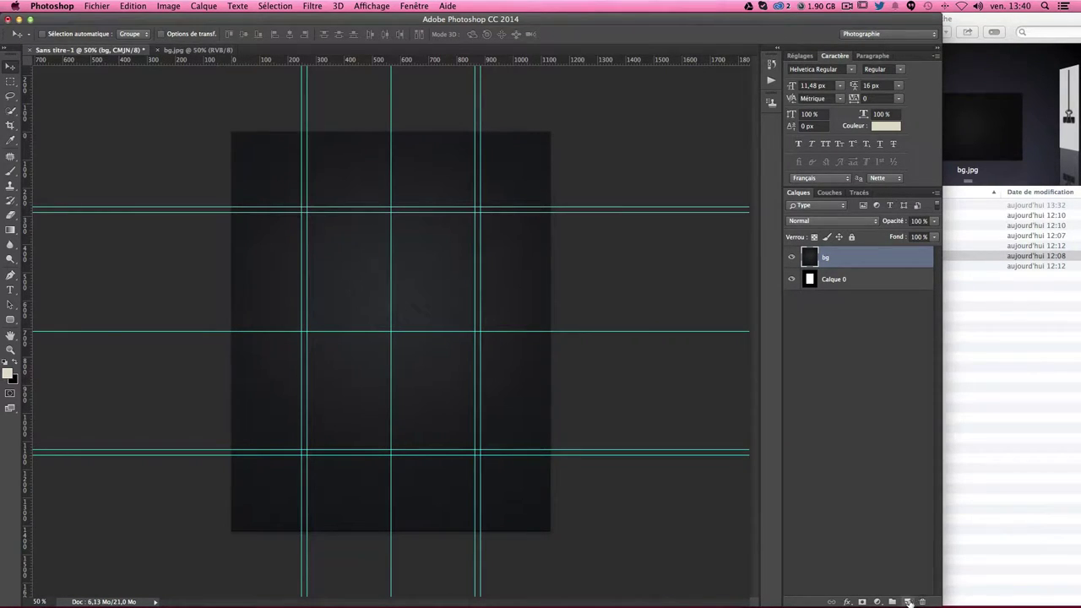
# Step: Add a new empty layer above bg and name it 'gabarit'
pyautogui.click(907, 601)
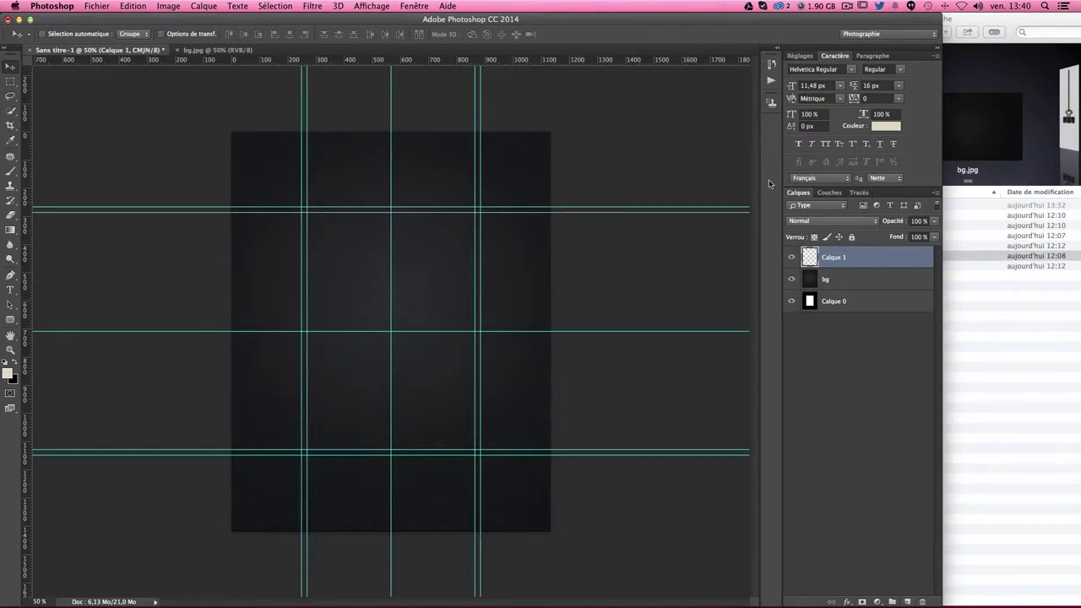
pyautogui.doubleClick(819, 259)
pyautogui.press('Escape')
pyautogui.doubleClick(835, 257)
pyautogui.write('t')
pyautogui.write('abar')
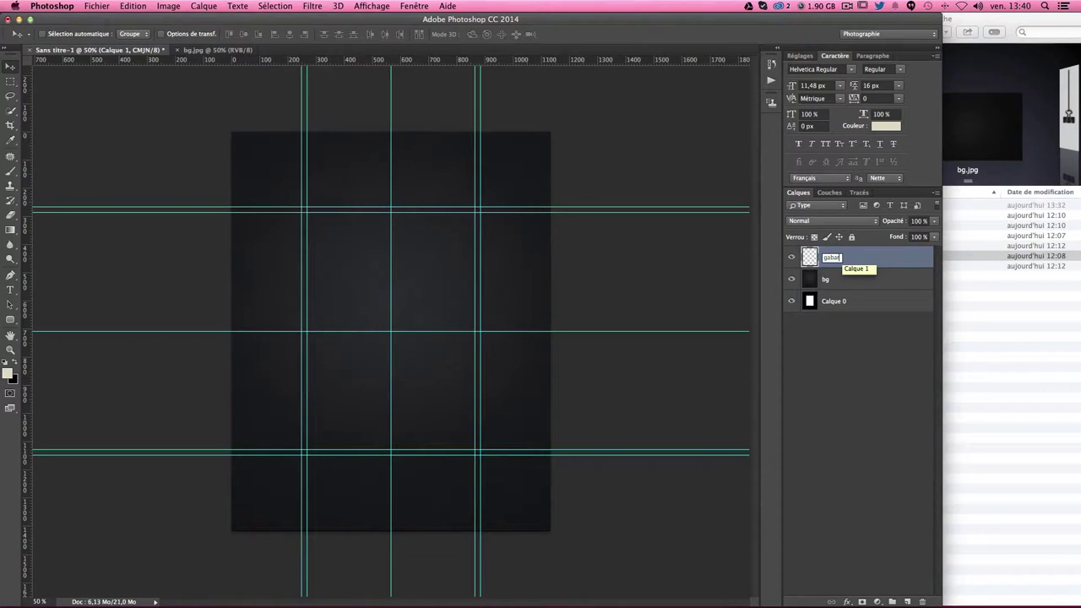
pyautogui.write('it')
pyautogui.press('Return')
# Step: Drag a rectangular selection from the guide intersection toward the lower right
pyautogui.click(858, 334)
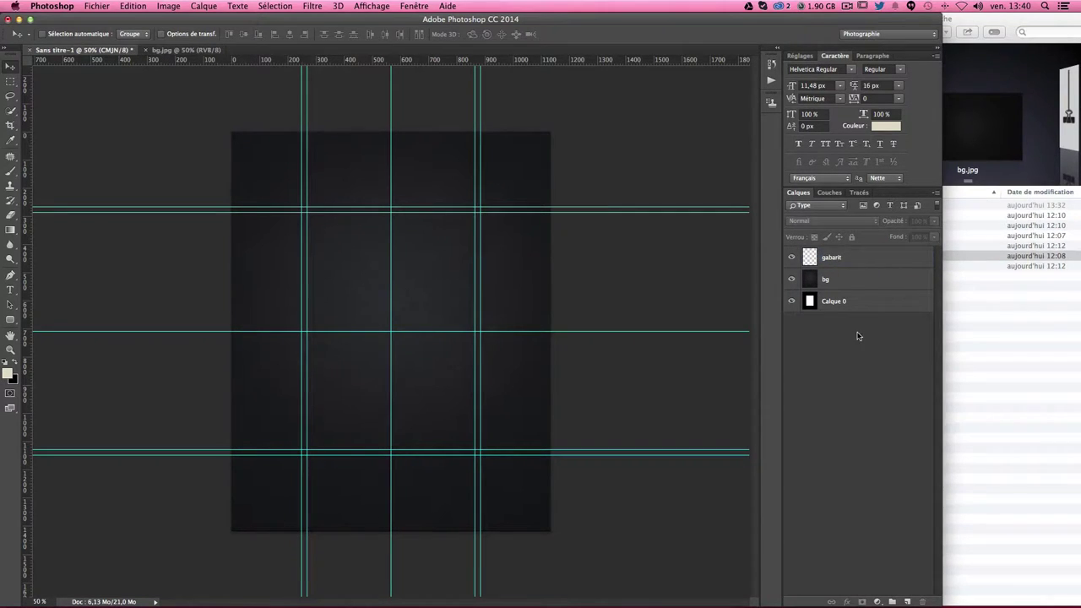
pyautogui.click(845, 260)
pyautogui.click(15, 85)
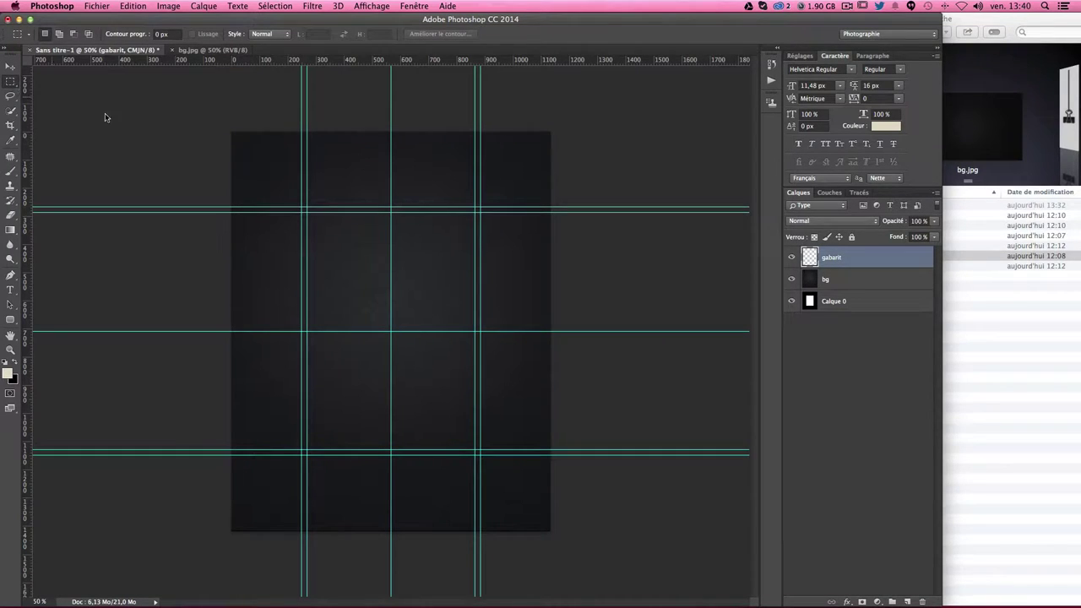
pyautogui.moveTo(304, 207); pyautogui.dragTo(446, 383)
pyautogui.click(188, 326)
# Step: Draw a rounded rectangle between the guides on the gabarit layer
pyautogui.click(11, 320)
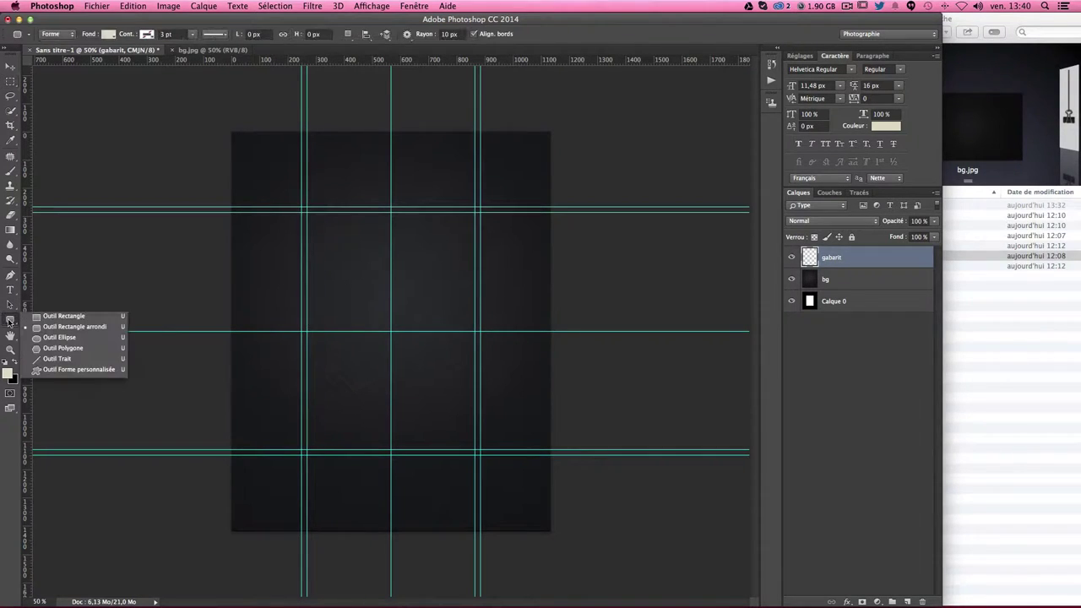
pyautogui.click(53, 328)
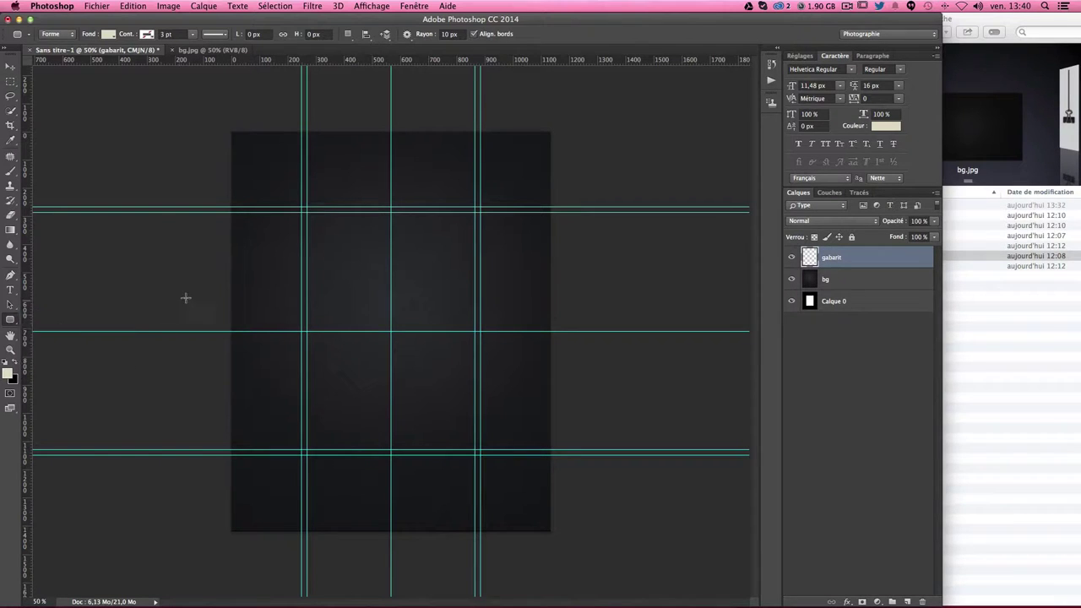
pyautogui.moveTo(302, 206); pyautogui.dragTo(481, 457)
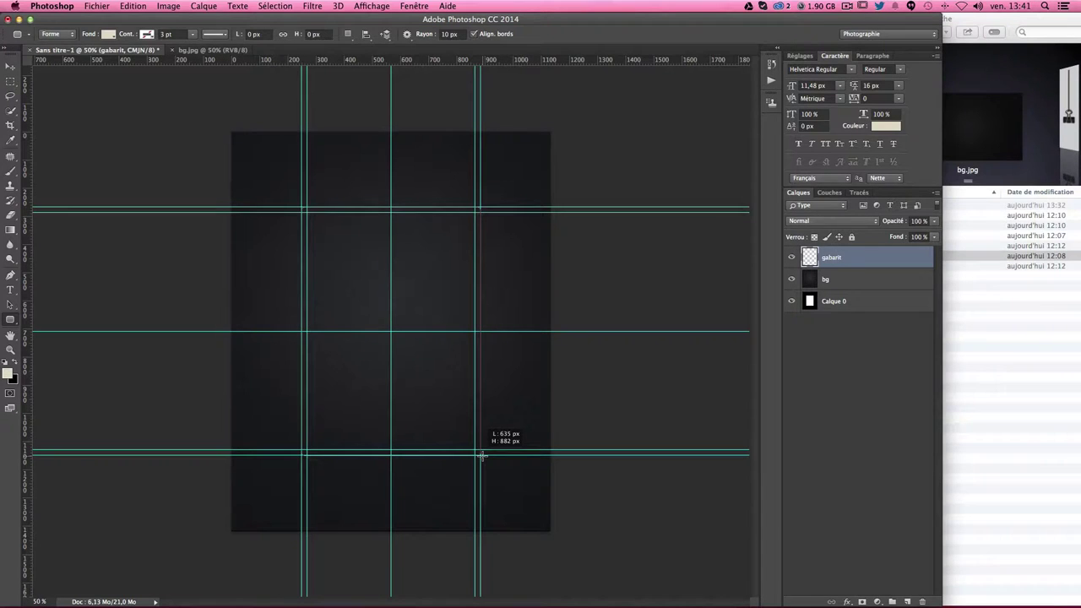
pyautogui.moveTo(481, 457); pyautogui.dragTo(482, 457)
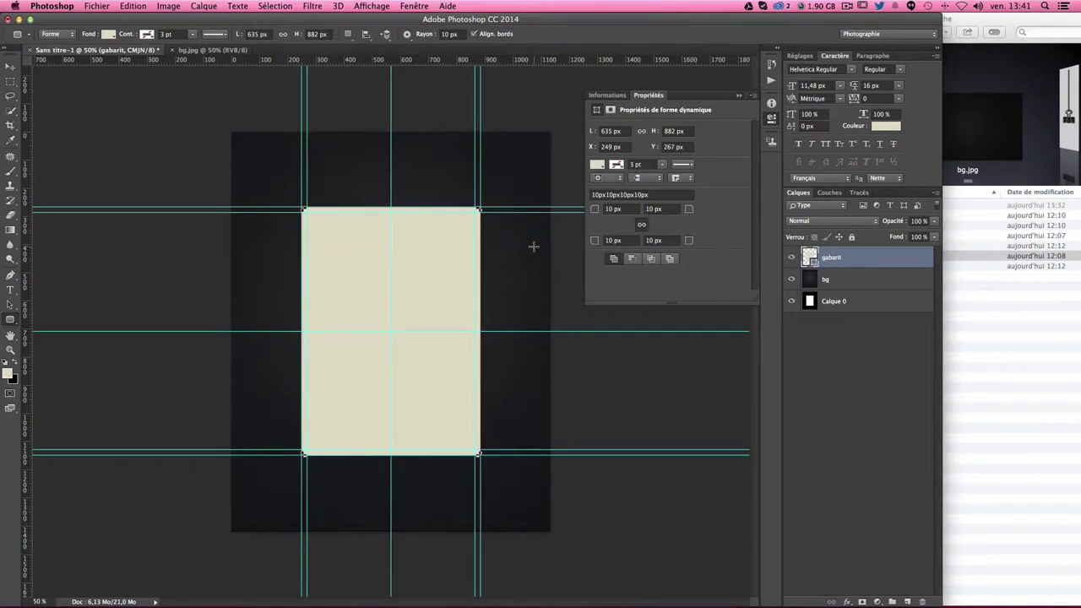
pyautogui.hotkey('ctrl', '+')
pyautogui.hotkey('ctrl', '+')
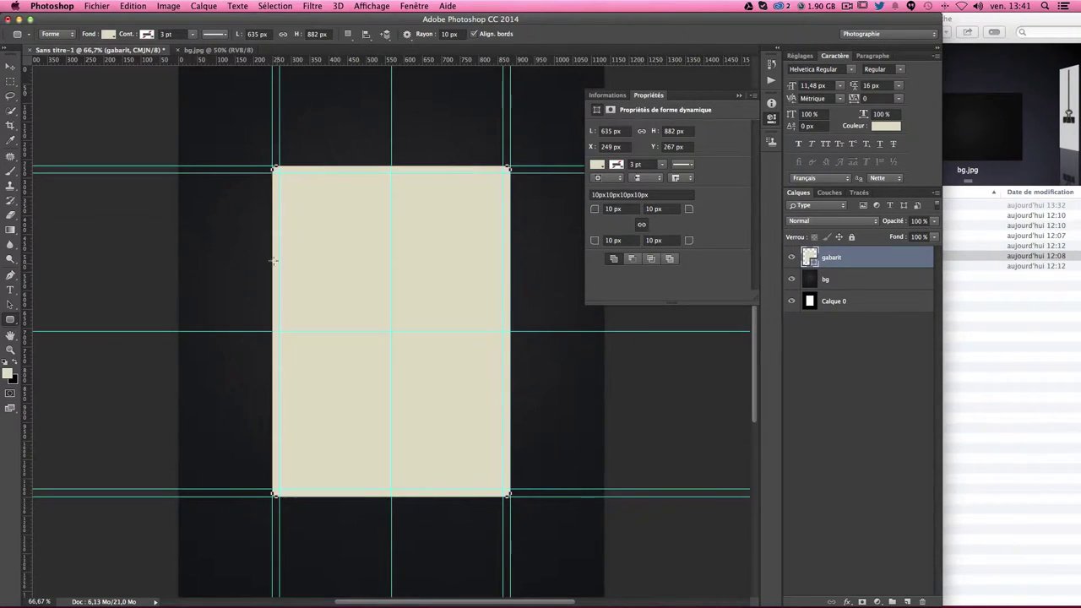
# Step: Change the rectangle's fill to white and zoom the document to 100%
pyautogui.click(597, 165)
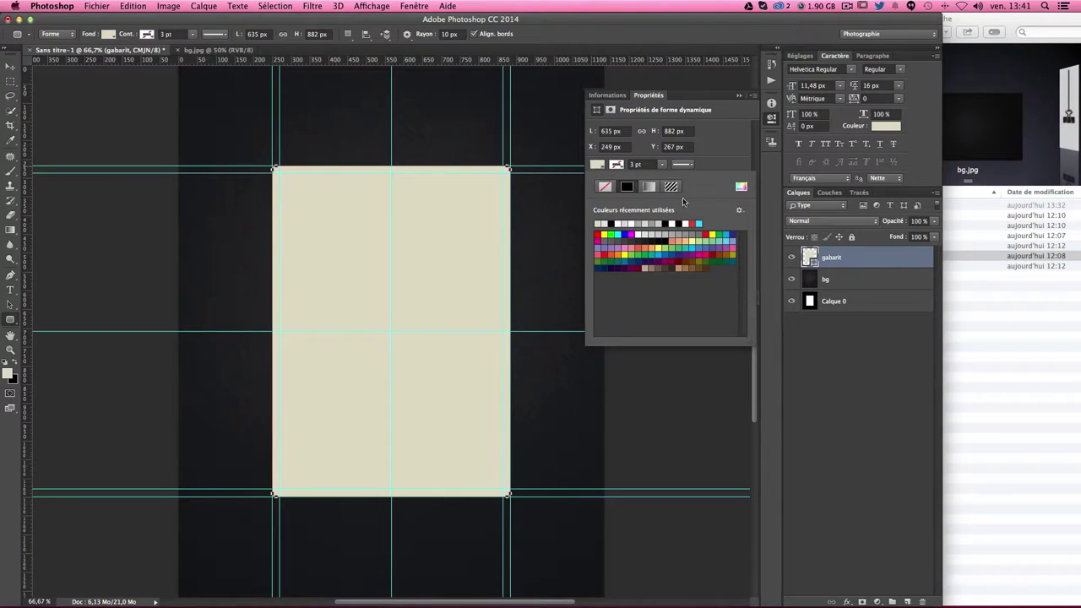
pyautogui.click(741, 187)
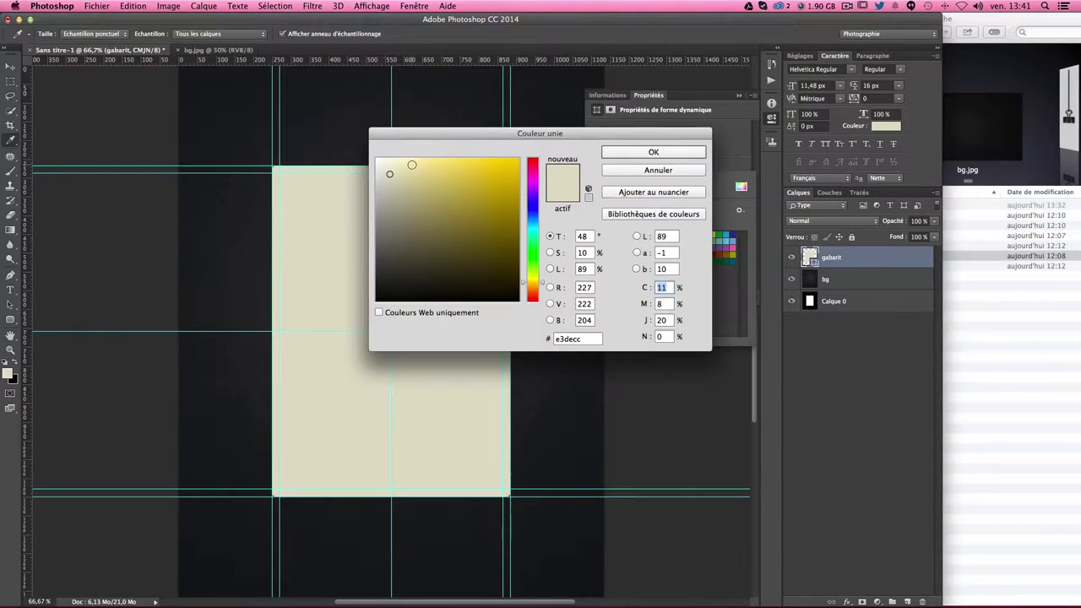
pyautogui.click(653, 152)
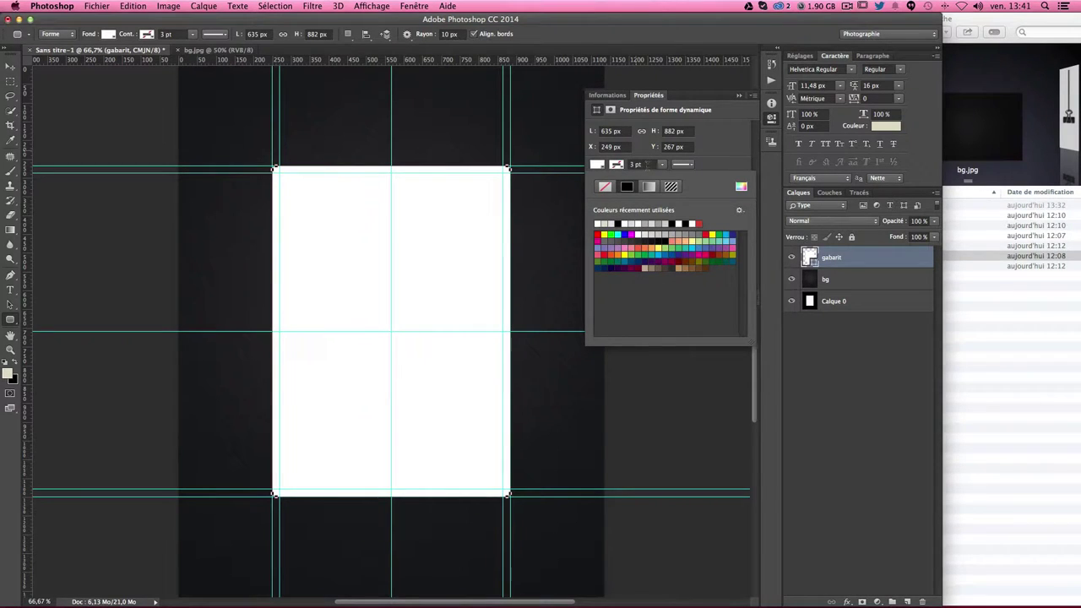
pyautogui.click(728, 169)
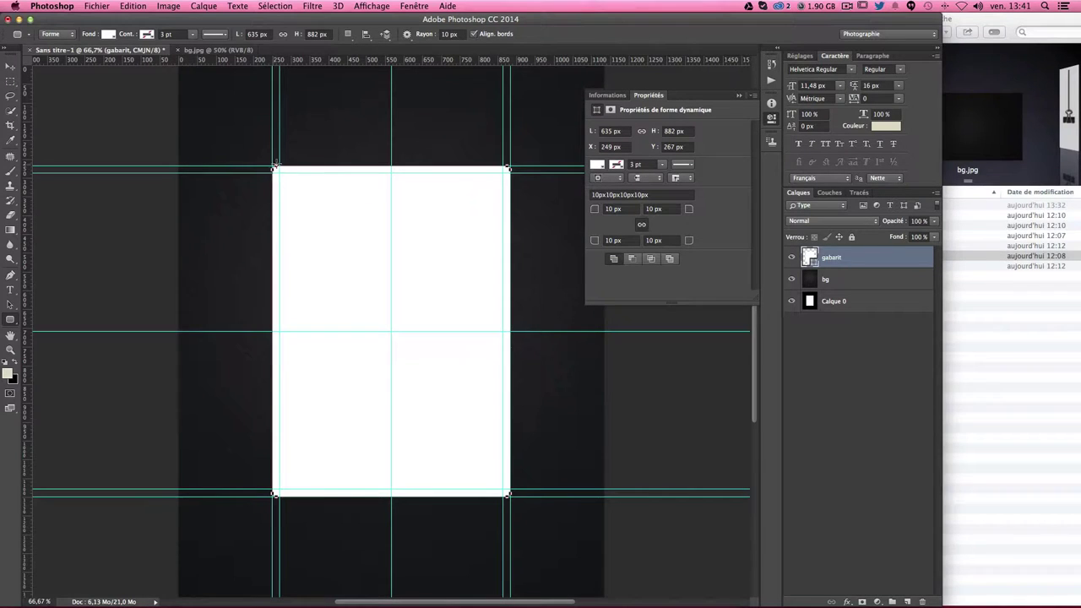
pyautogui.press('super+1')
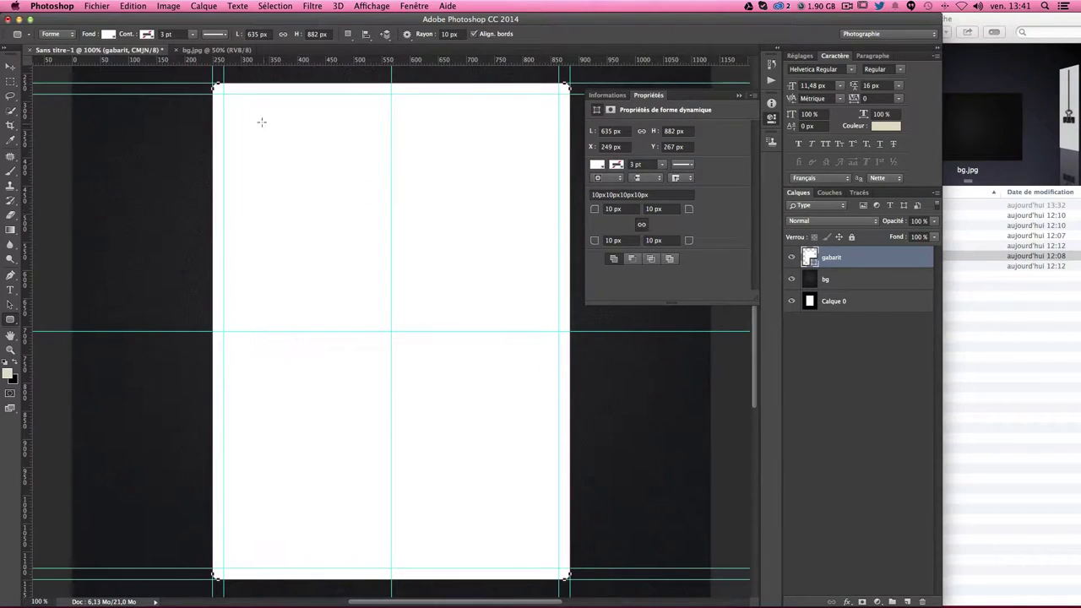
# Step: Set all four corner radii of the gabarit rectangle to 2 px
pyautogui.click(614, 209)
pyautogui.write('3')
pyautogui.press('Tab')
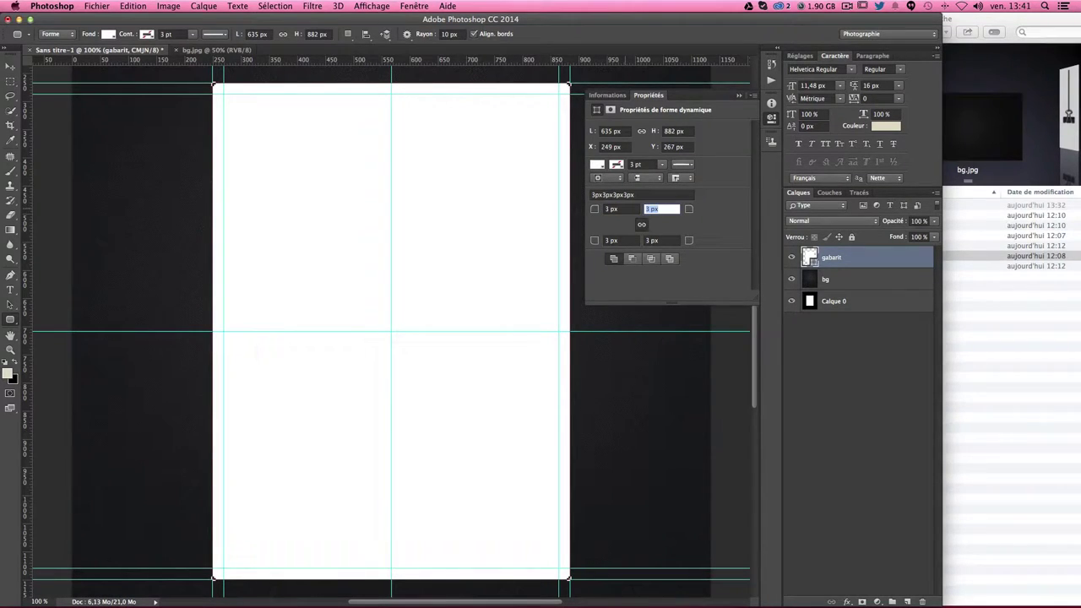
pyautogui.hotkey('shift', 'Tab')
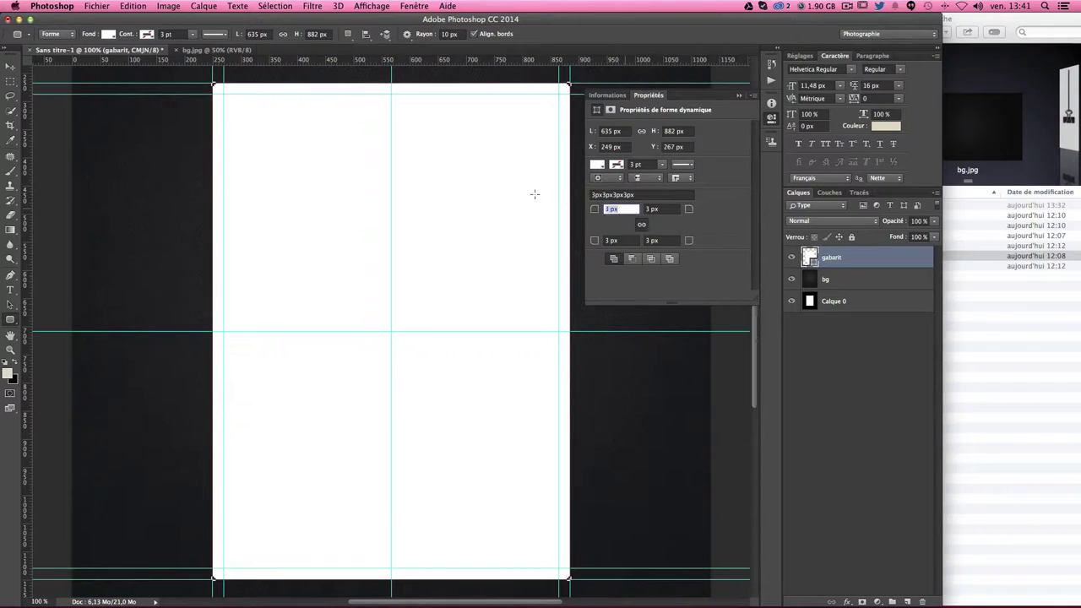
pyautogui.write('2')
pyautogui.press('Tab')
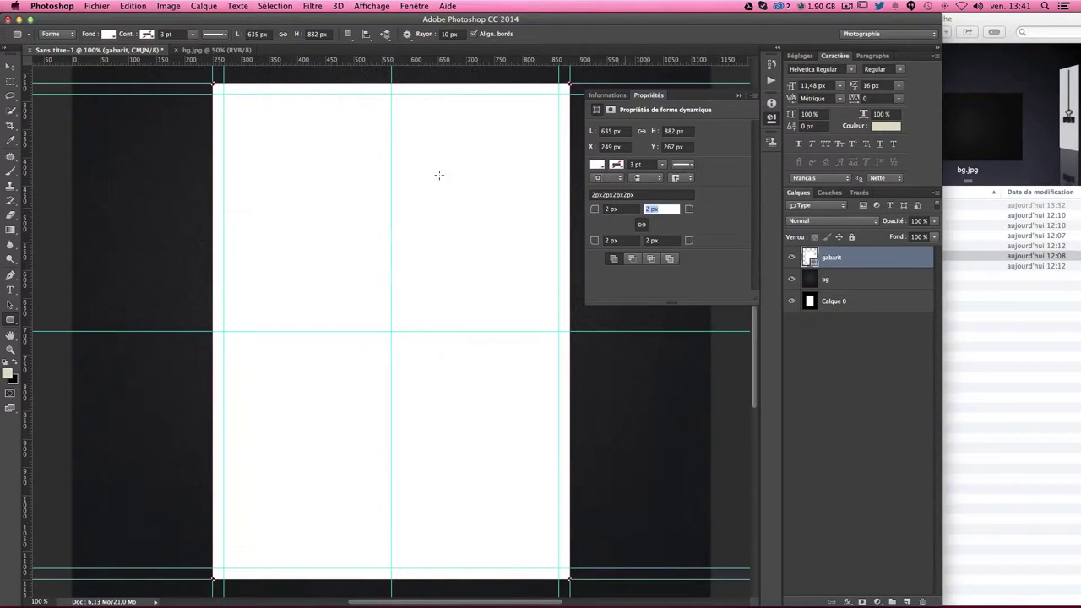
# Step: Switch to the Move tool and toggle the guides off and back on to preview the page
pyautogui.click(10, 66)
pyautogui.moveTo(88, 98); pyautogui.dragTo(152, 118)
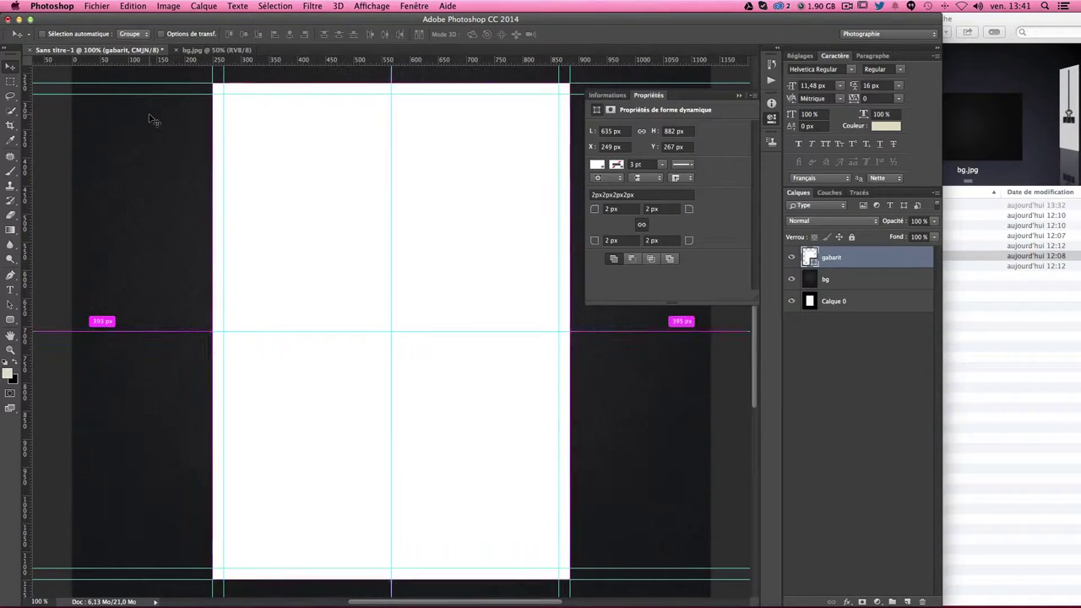
pyautogui.press('super+semicolon')
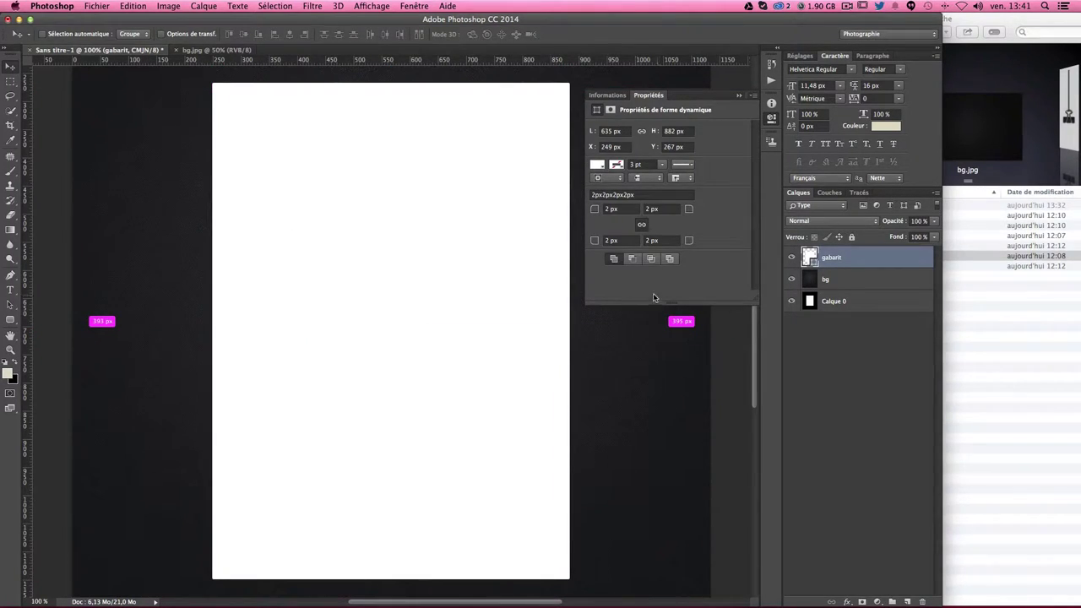
pyautogui.press('super+semicolon')
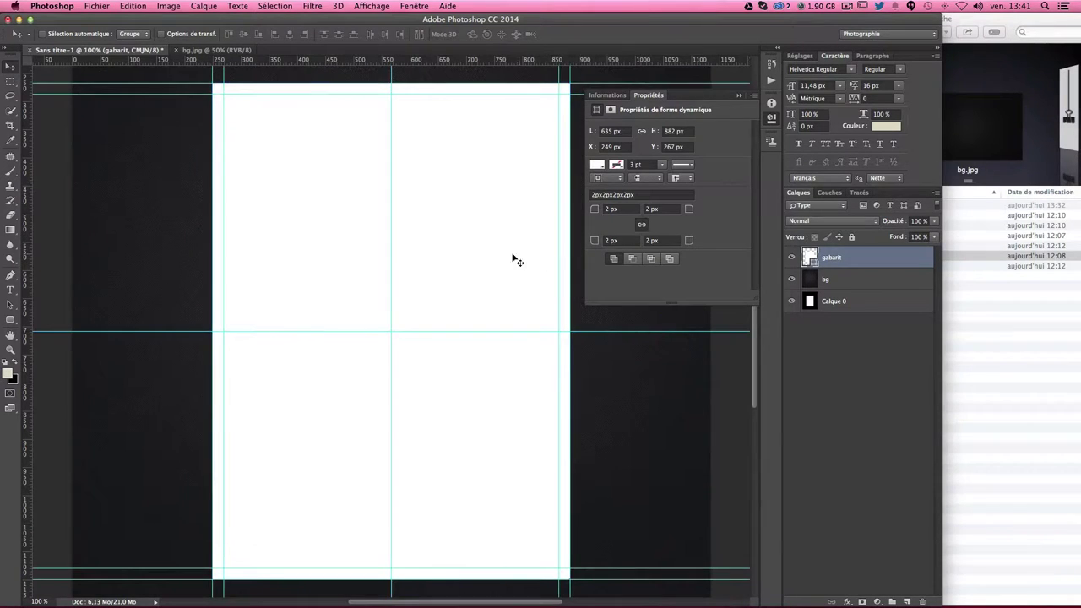
pyautogui.scroll(2, 518, 265)
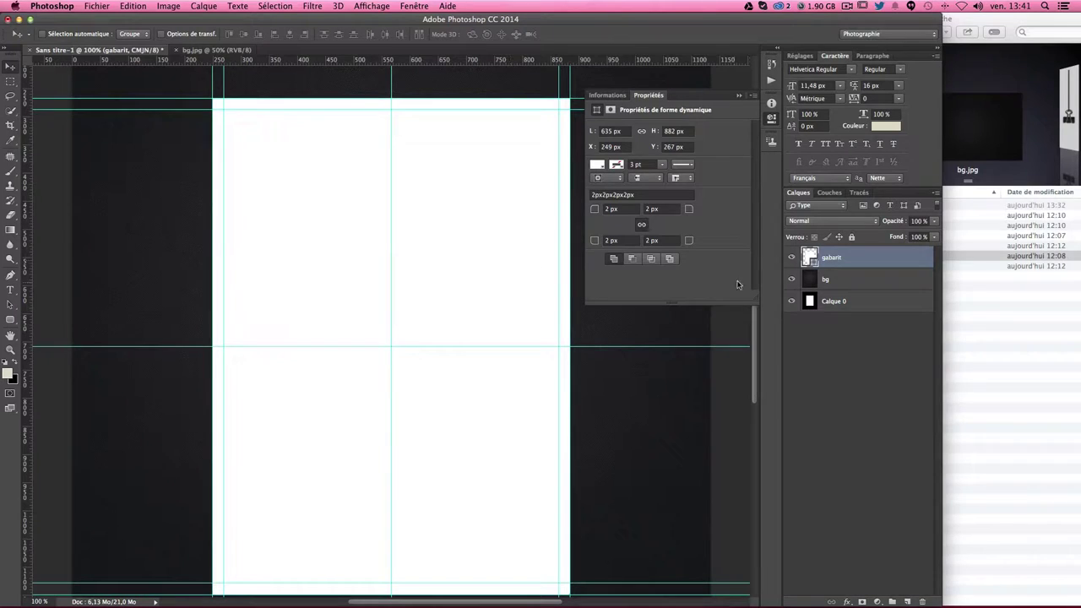
# Step: Convert gabarit to a smart object and close the Propriétés panel group
pyautogui.rightClick(850, 263)
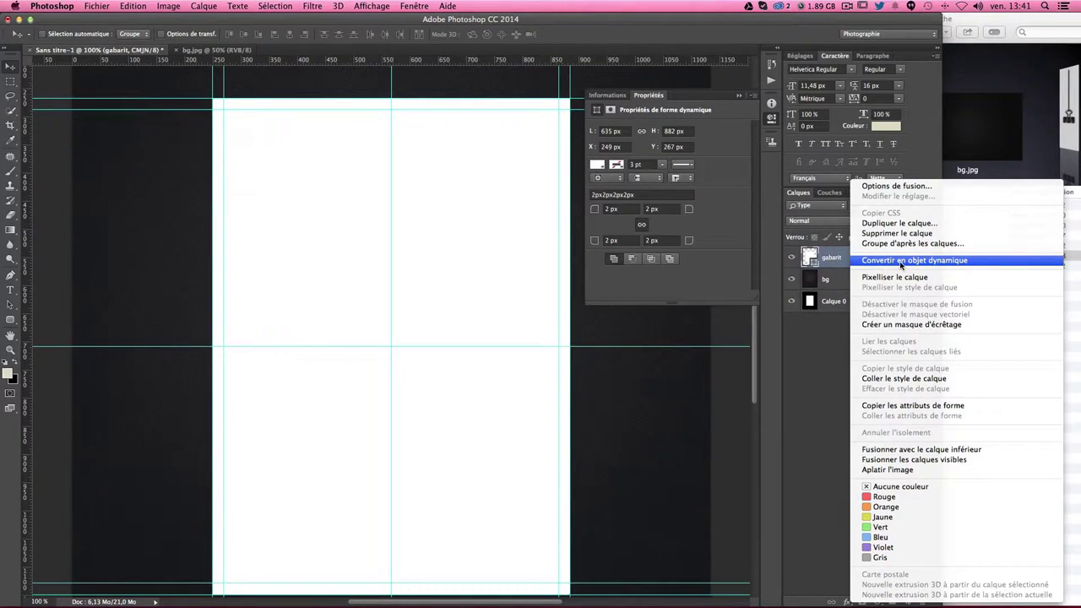
pyautogui.click(881, 264)
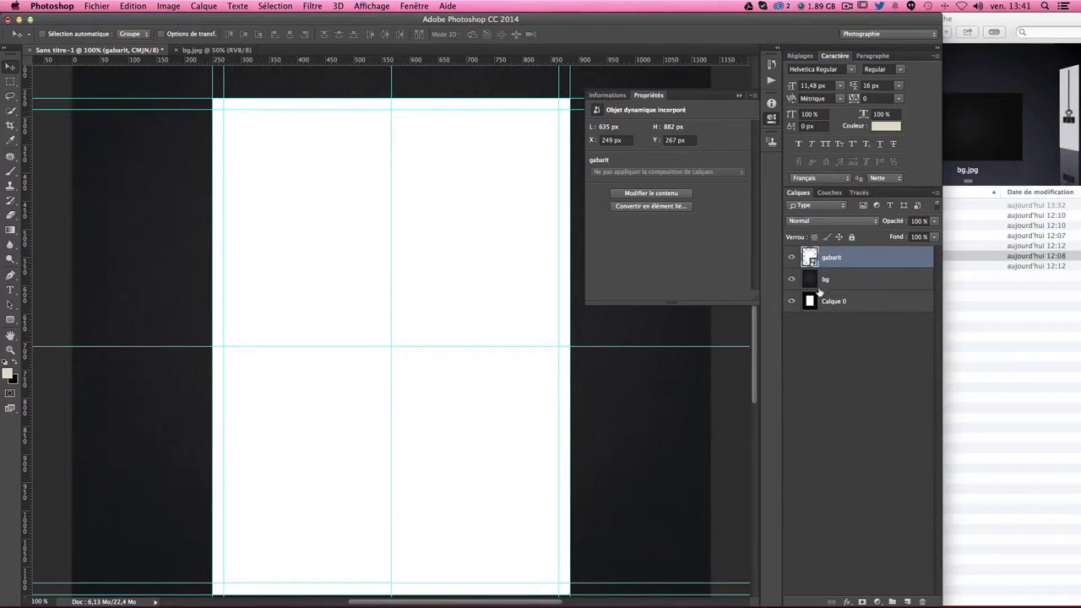
pyautogui.rightClick(751, 98)
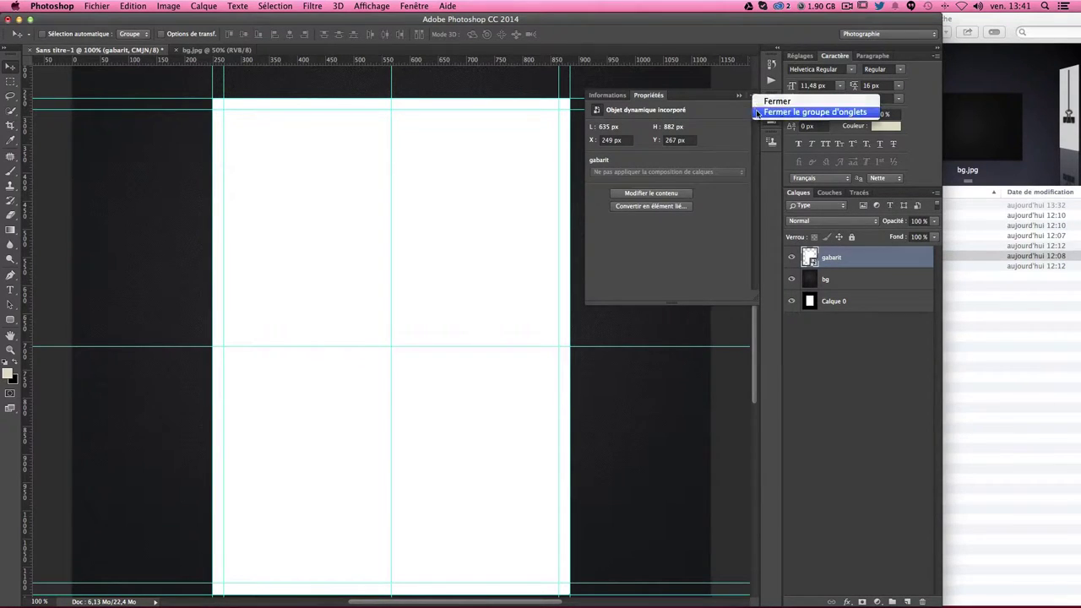
pyautogui.click(815, 111)
pyautogui.click(858, 404)
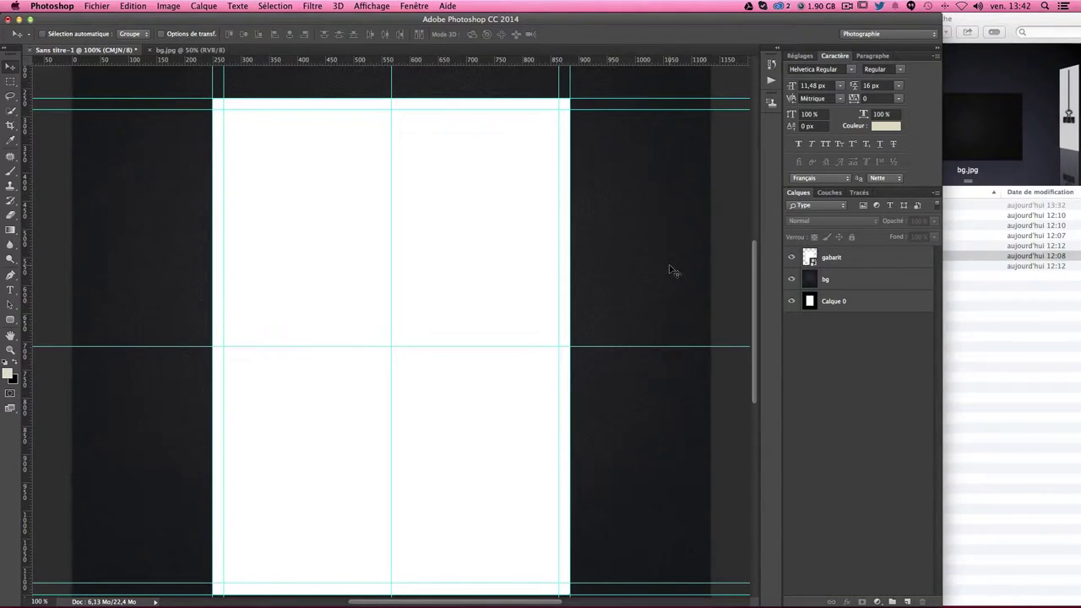
# Step: Put gabarit into Déformation warp, hide the guides with Cmd+H, and commit the transform
pyautogui.click(869, 260)
pyautogui.hotkey('ctrl', 't')
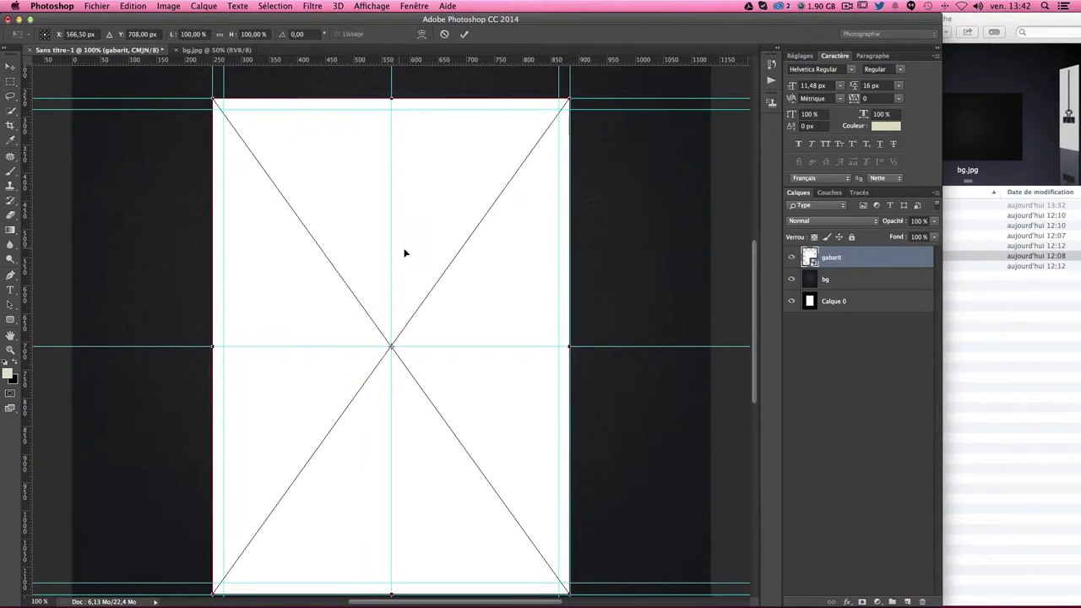
pyautogui.rightClick(493, 284)
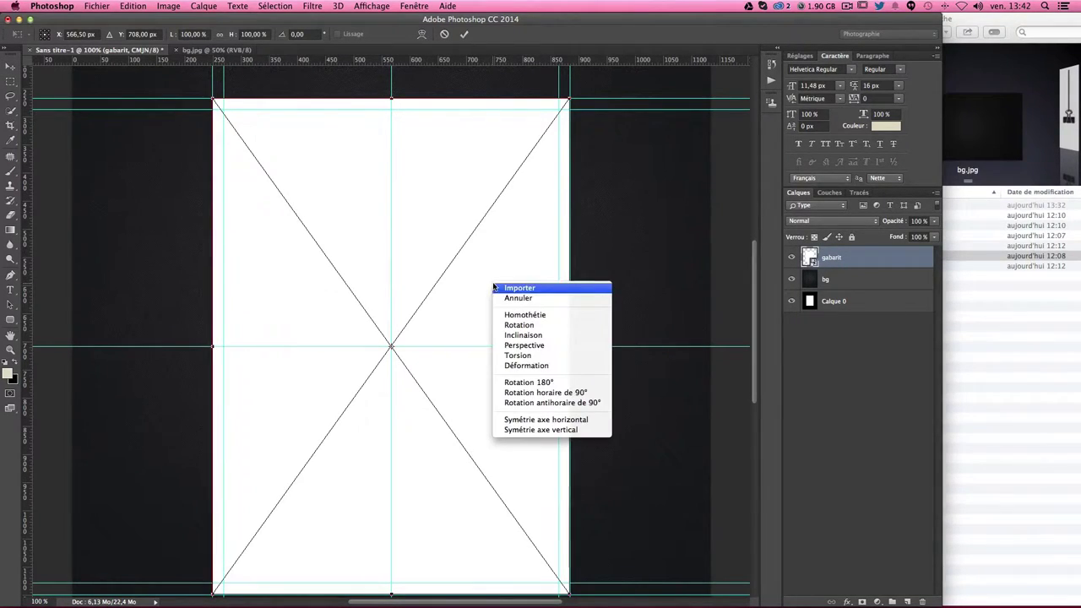
pyautogui.click(524, 366)
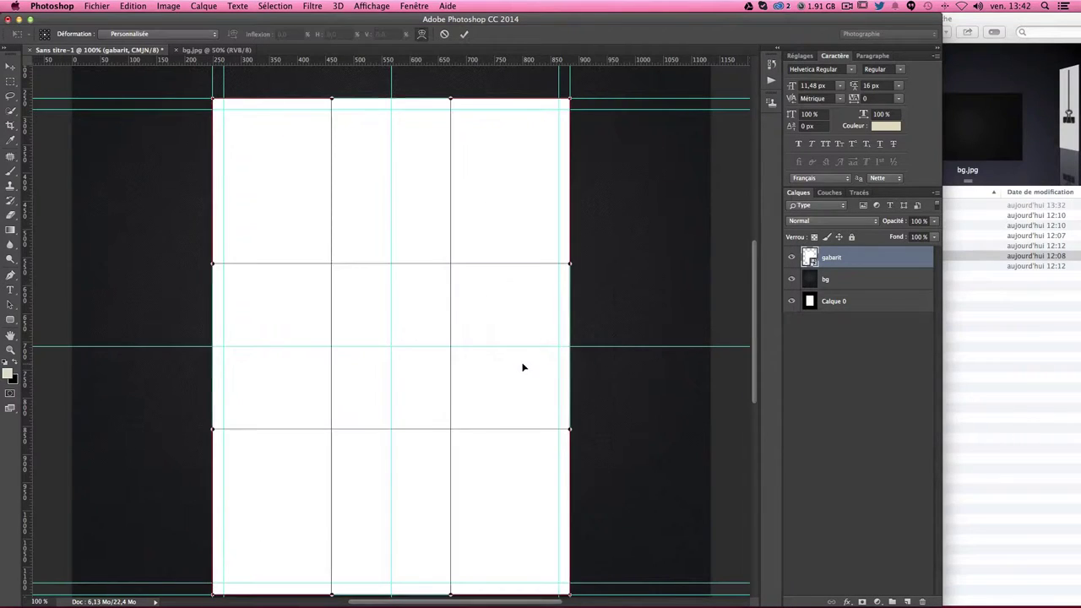
pyautogui.scroll(-2, 504, 394)
pyautogui.scroll(-3, 503, 393)
pyautogui.scroll(-1, 504, 394)
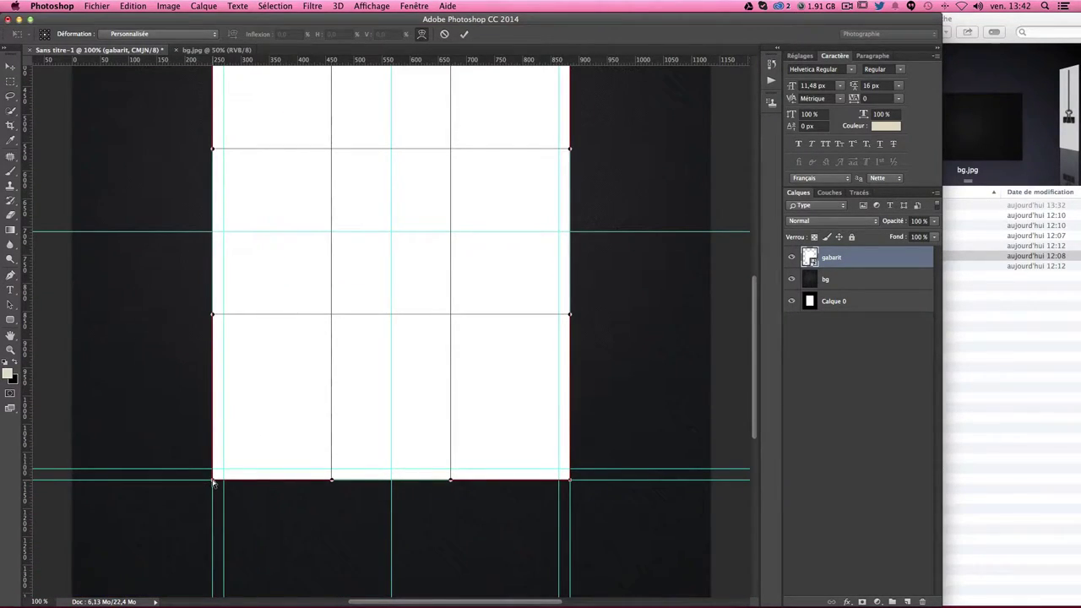
pyautogui.press('super+h')
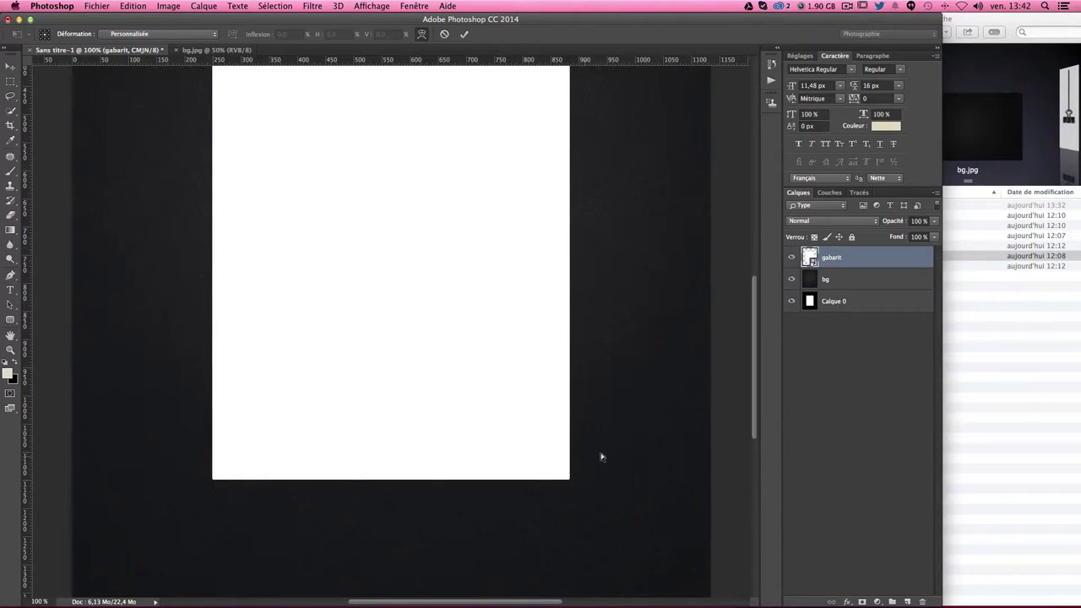
pyautogui.press('Return')
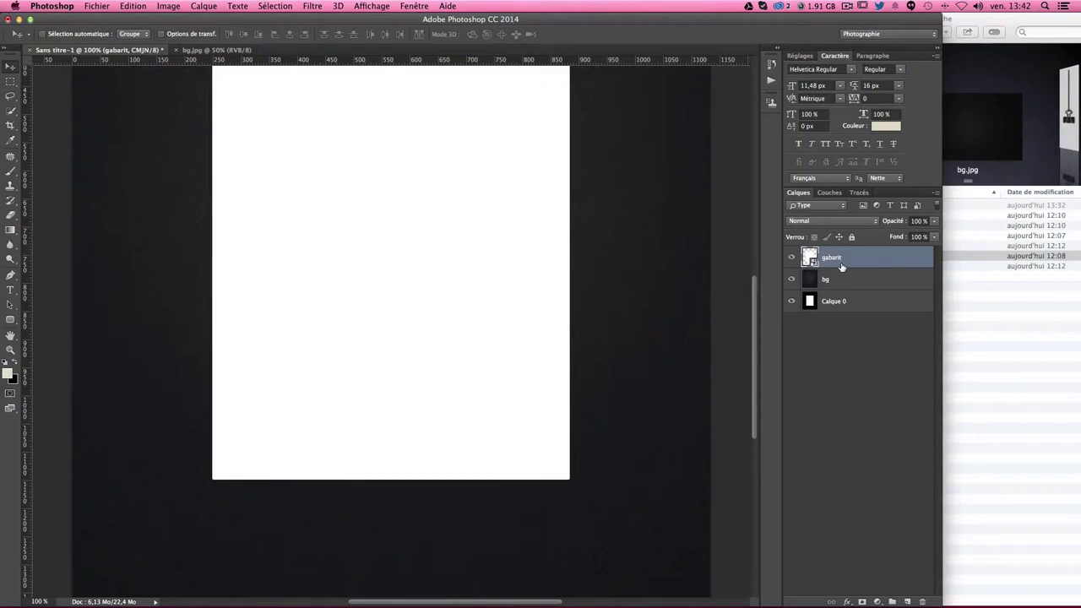
pyautogui.press('super+t')
# Step: Warp the gabarit page's bottom corners slightly outward, keeping the bottom edge flat
pyautogui.rightClick(379, 323)
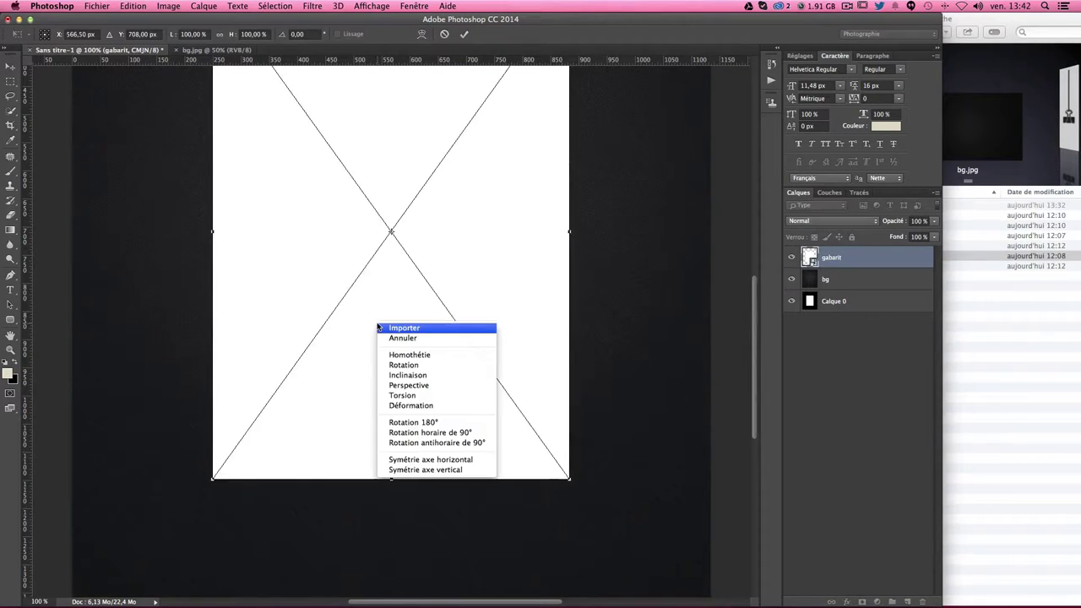
pyautogui.click(441, 406)
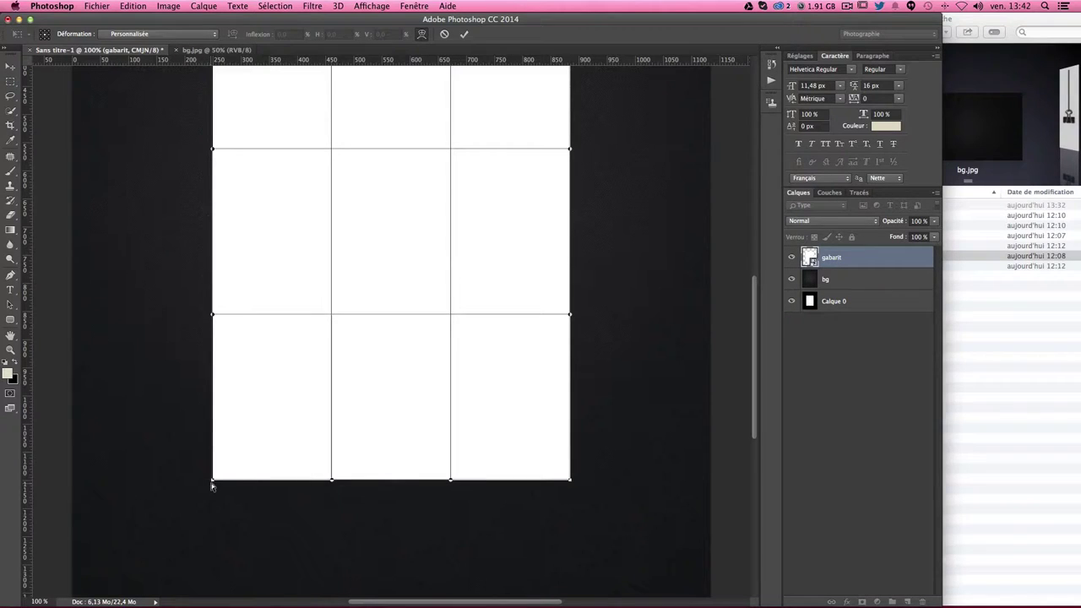
pyautogui.moveTo(212, 483); pyautogui.dragTo(210, 485)
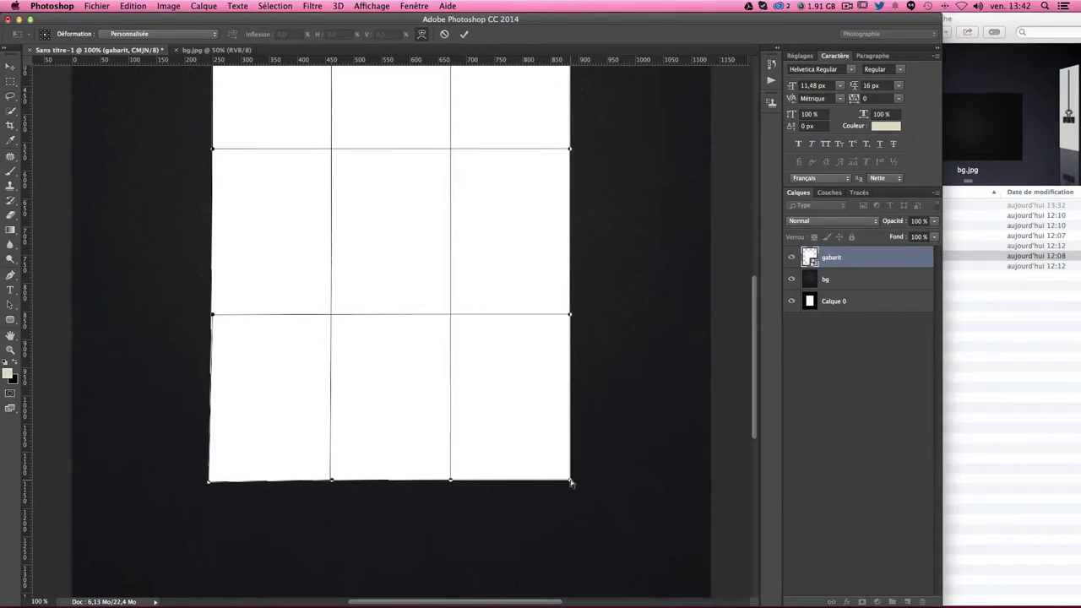
pyautogui.moveTo(571, 482); pyautogui.dragTo(575, 484)
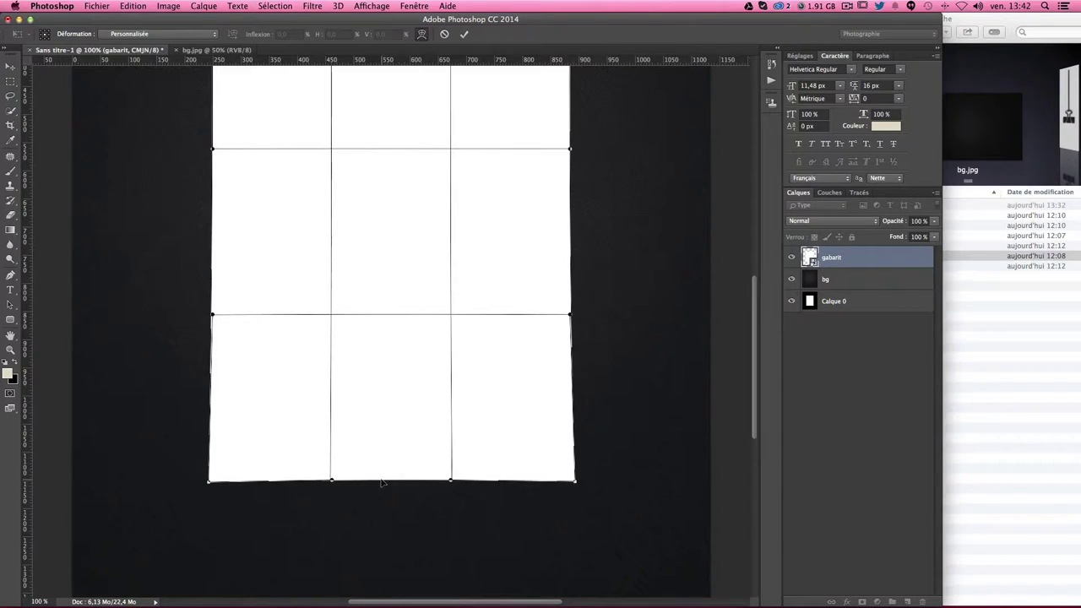
pyautogui.moveTo(382, 481); pyautogui.dragTo(382, 479)
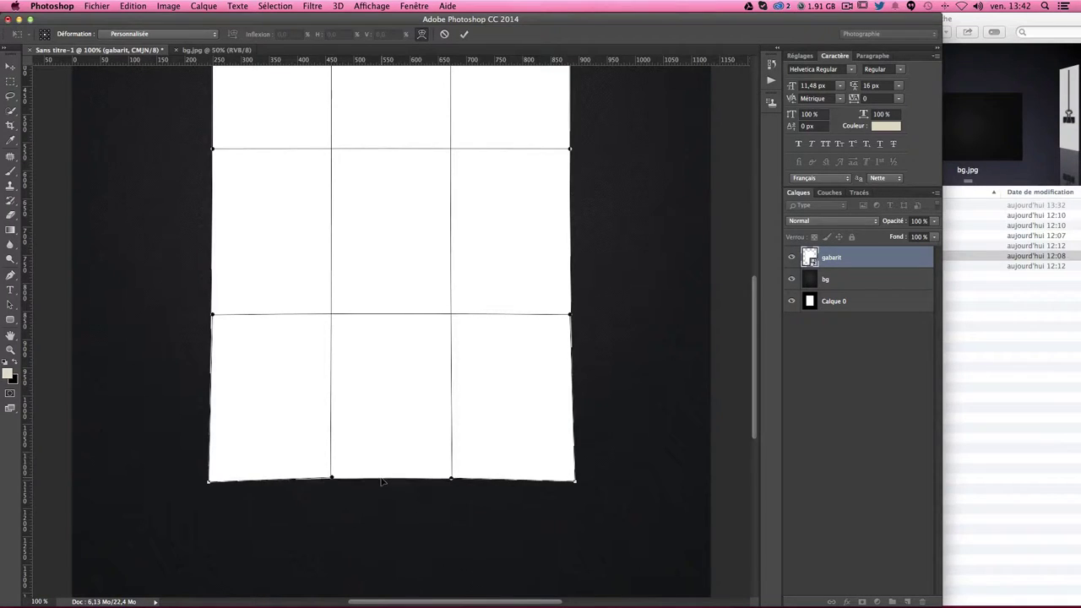
pyautogui.moveTo(382, 481); pyautogui.dragTo(382, 482)
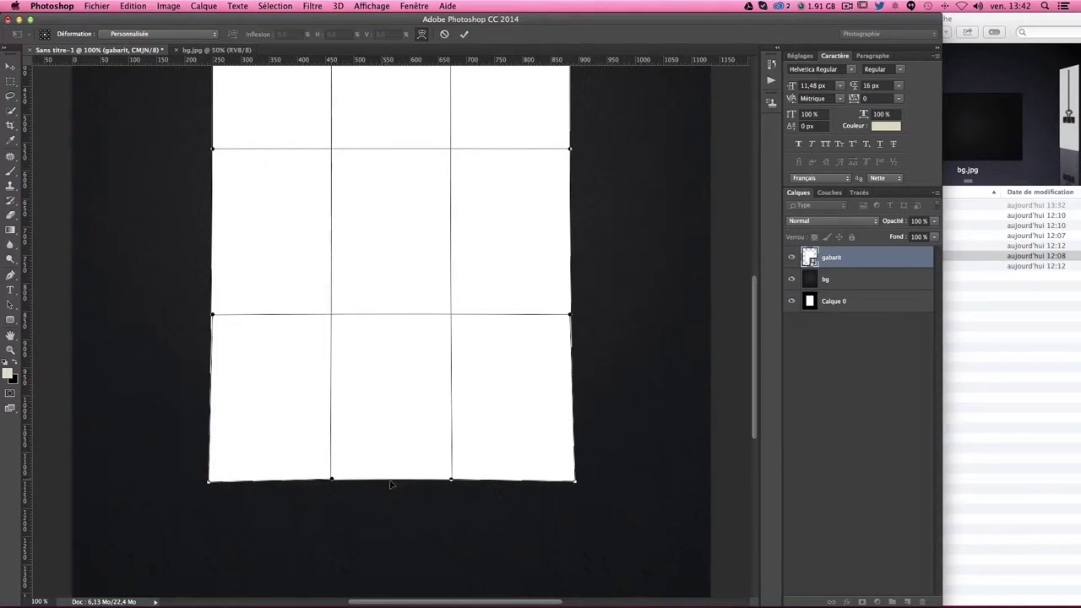
pyautogui.scroll(2, 337, 458)
pyautogui.scroll(2, 337, 459)
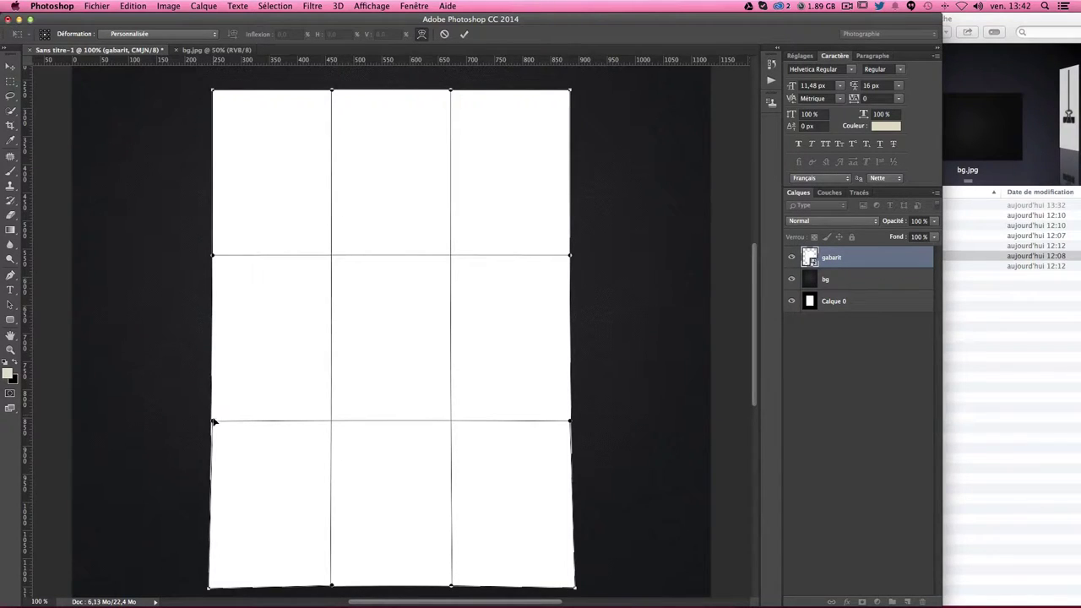
# Step: Adjust the warp's side edges, bending the upper left inward and straightening the right
pyautogui.moveTo(214, 422); pyautogui.dragTo(217, 422)
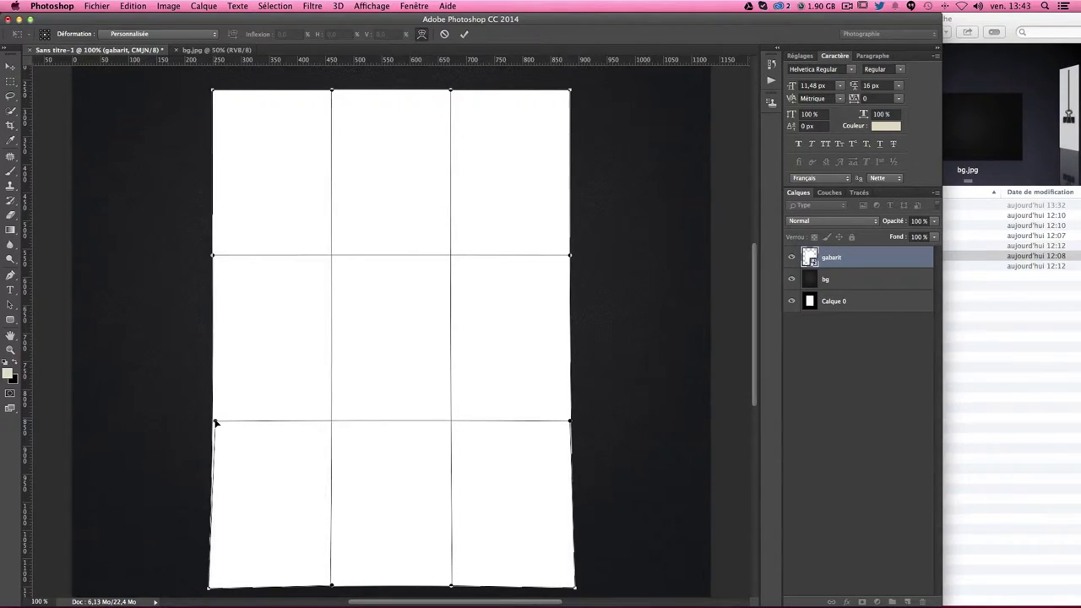
pyautogui.moveTo(214, 256); pyautogui.dragTo(215, 257)
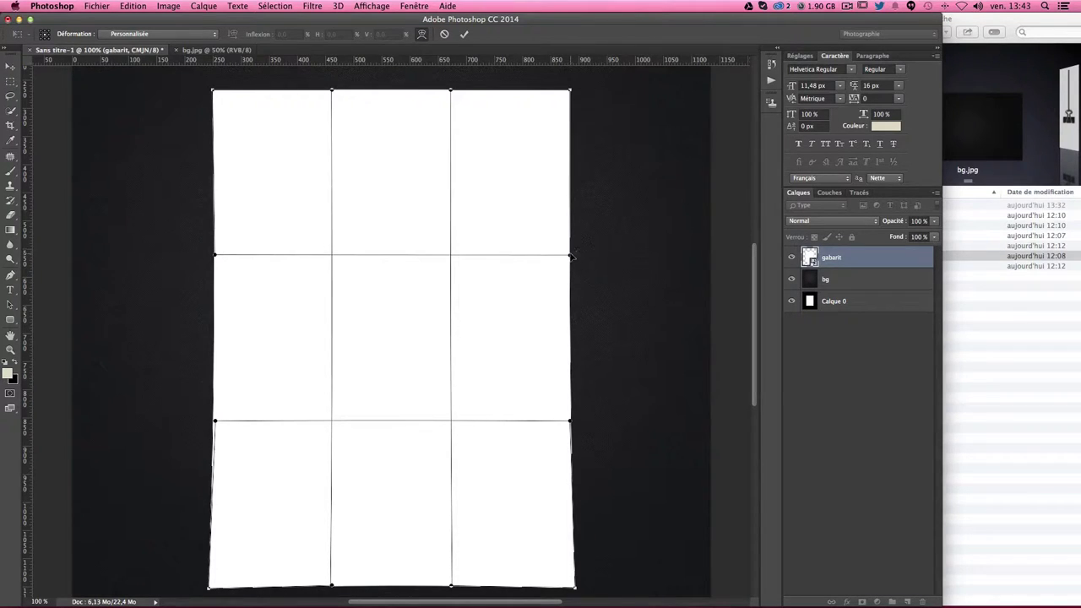
pyautogui.moveTo(570, 256); pyautogui.dragTo(568, 254)
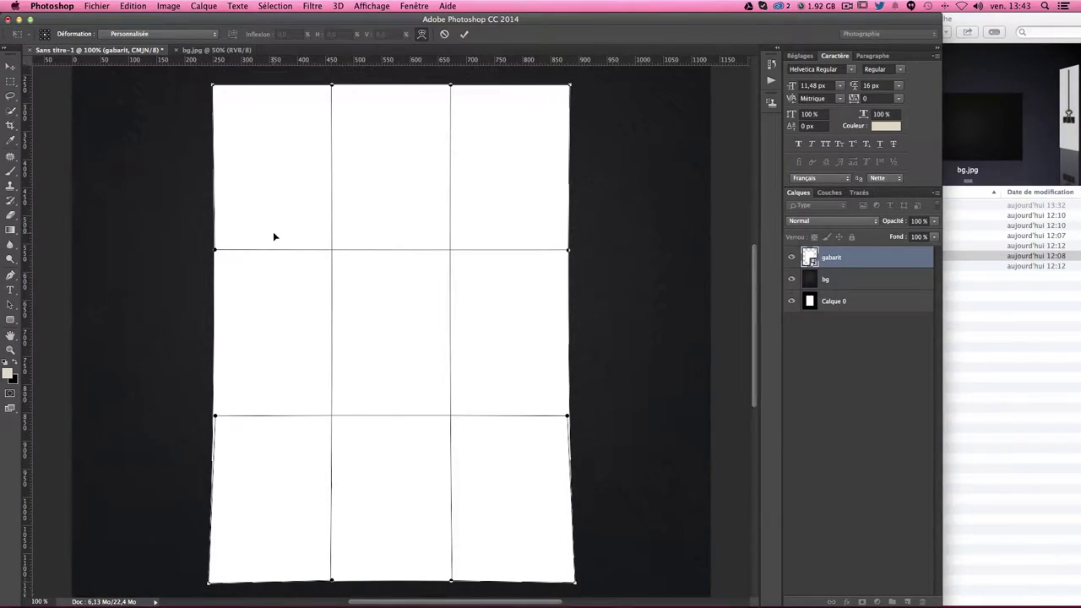
pyautogui.scroll(3, 273, 232)
pyautogui.scroll(3, 224, 135)
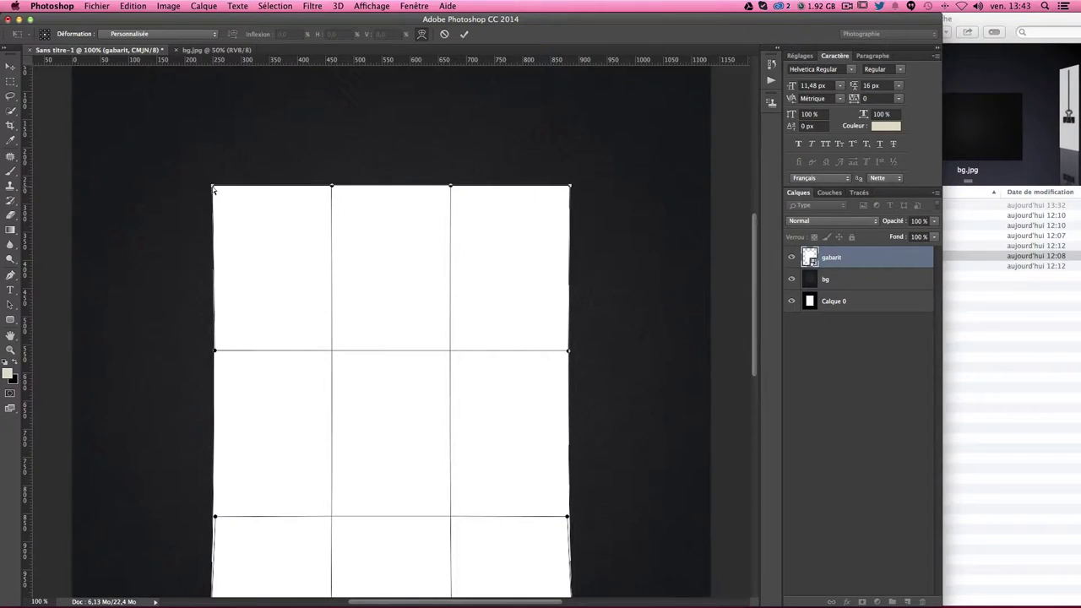
# Step: Pull the page's top corners slightly outward, commit the warp, and zoom out
pyautogui.moveTo(212, 188); pyautogui.dragTo(211, 185)
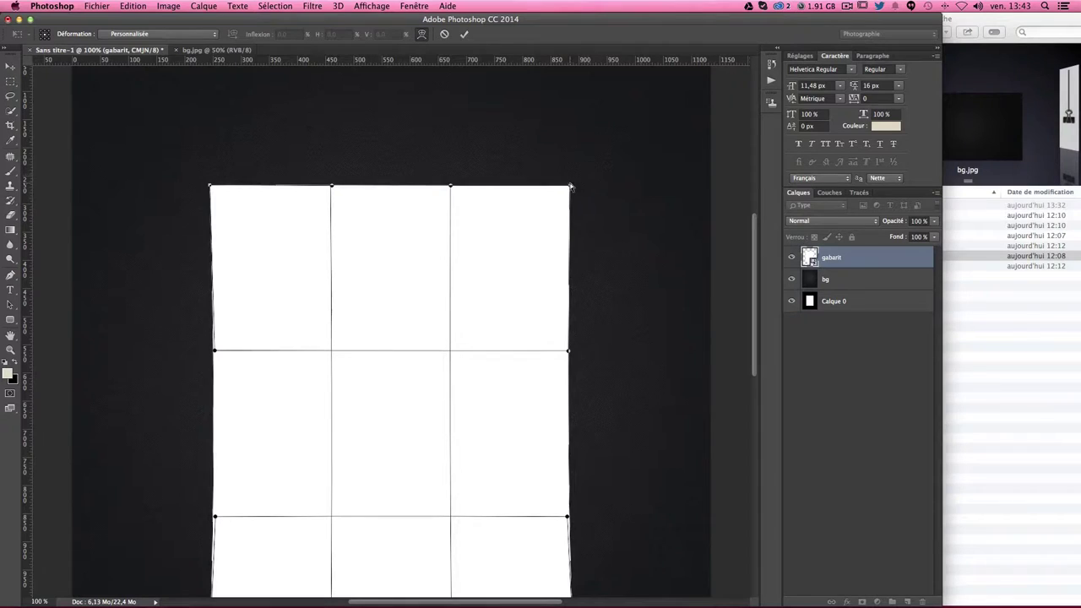
pyautogui.moveTo(571, 187); pyautogui.dragTo(573, 187)
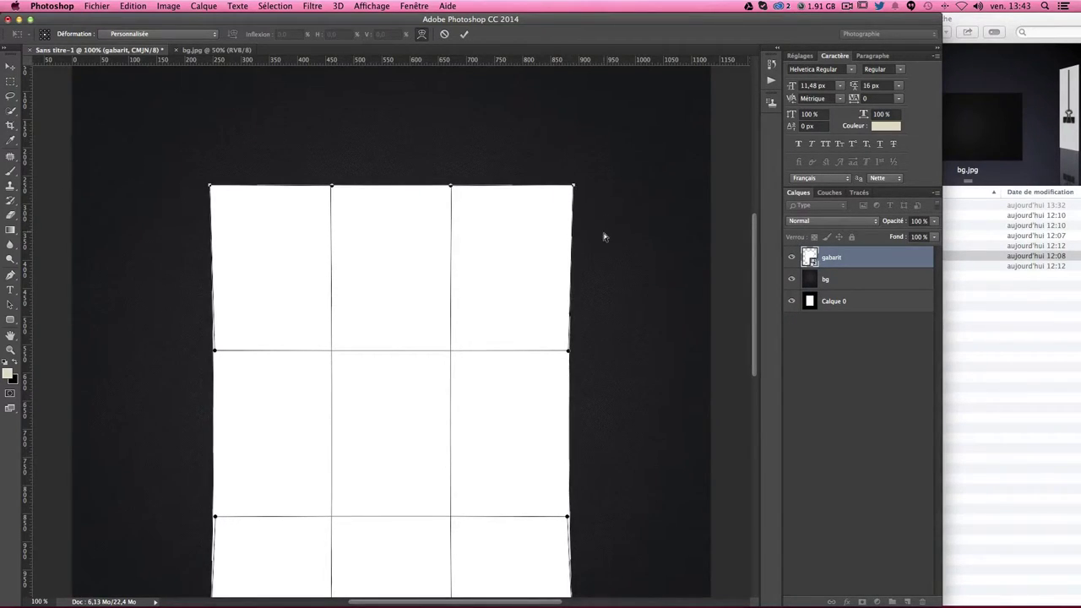
pyautogui.scroll(-3, 604, 237)
pyautogui.scroll(1, 597, 247)
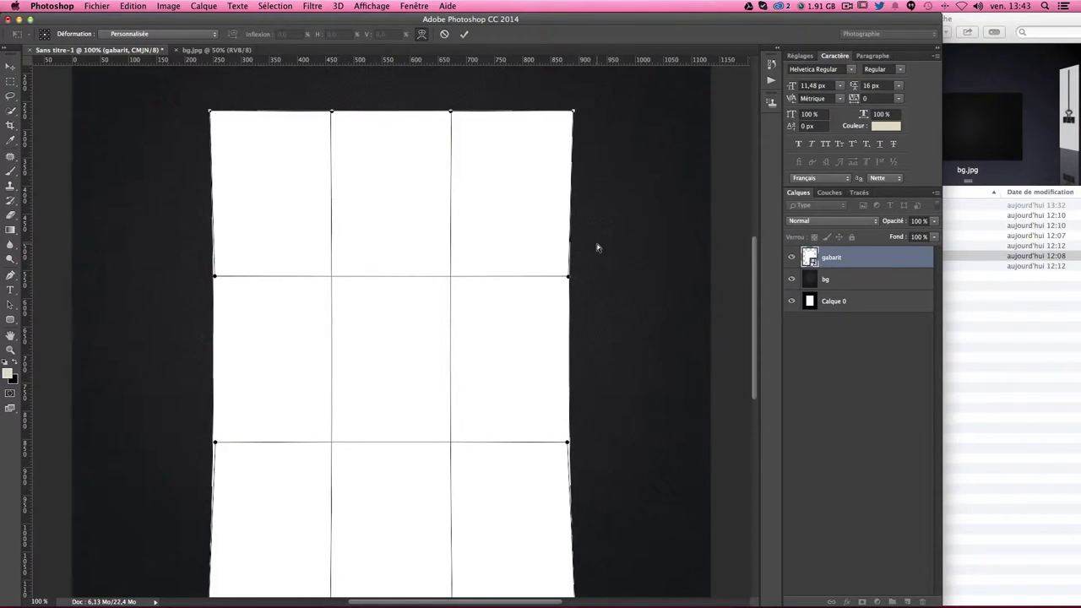
pyautogui.click(464, 33)
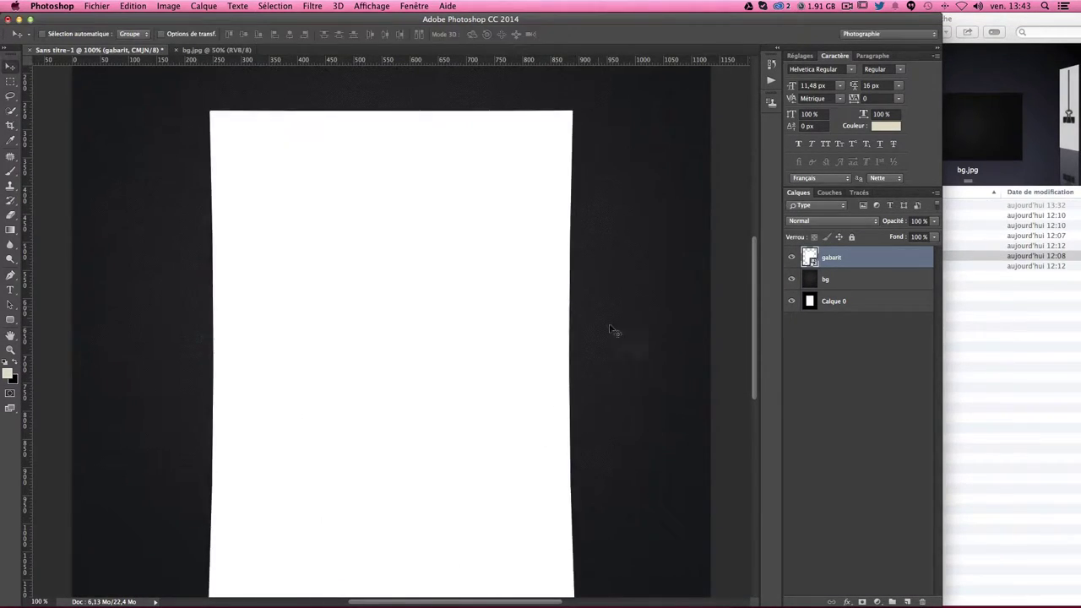
pyautogui.scroll(-1, 656, 338)
pyautogui.scroll(1, 656, 337)
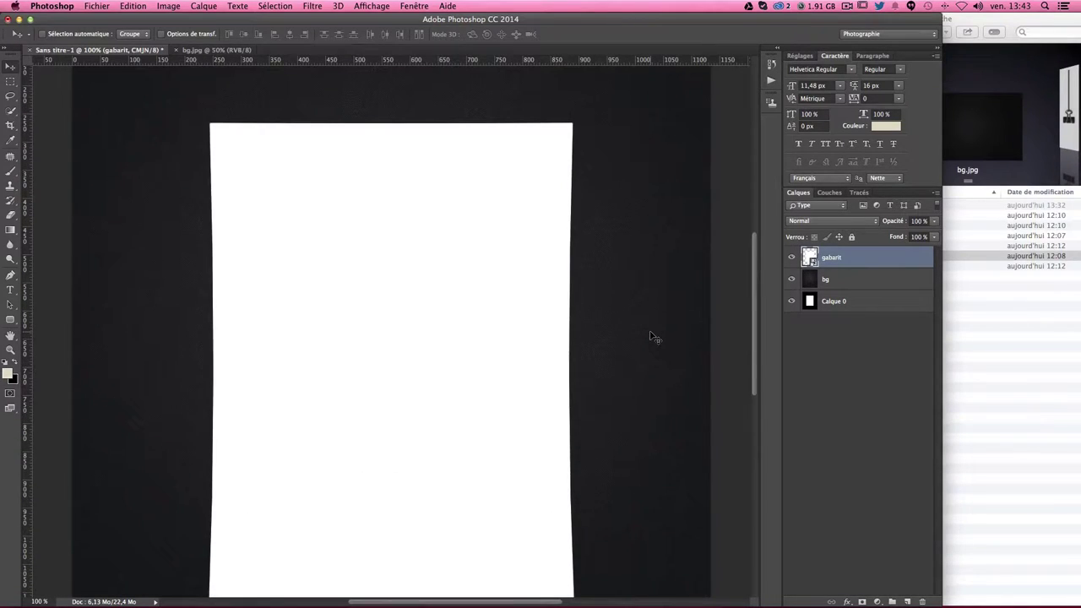
pyautogui.scroll(-1, 655, 338)
pyautogui.scroll(1, 655, 338)
pyautogui.scroll(1, 581, 340)
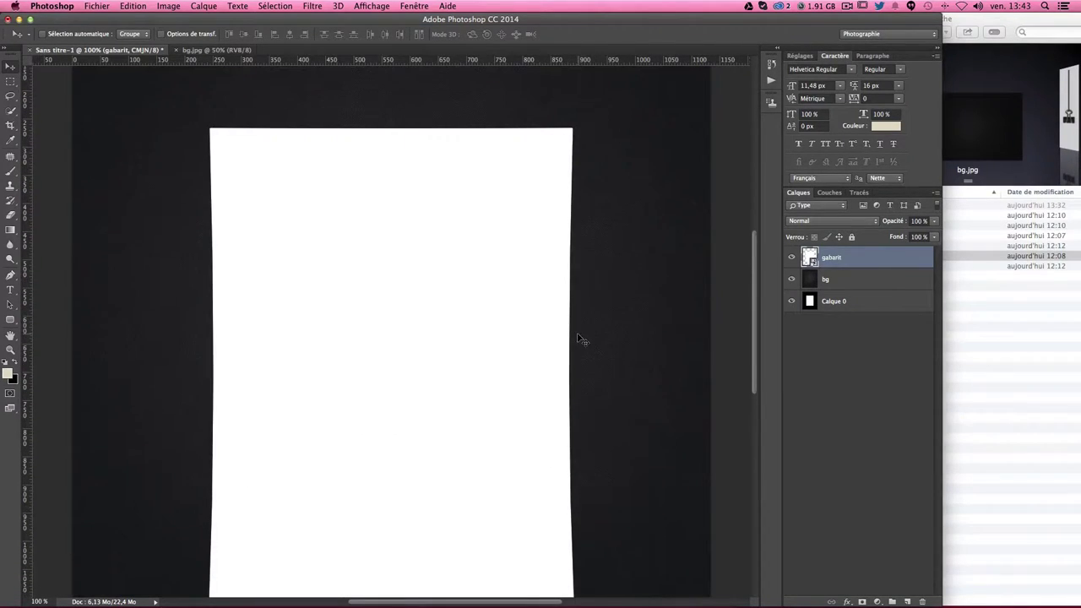
pyautogui.scroll(-1, 582, 340)
pyautogui.press('super+minus')
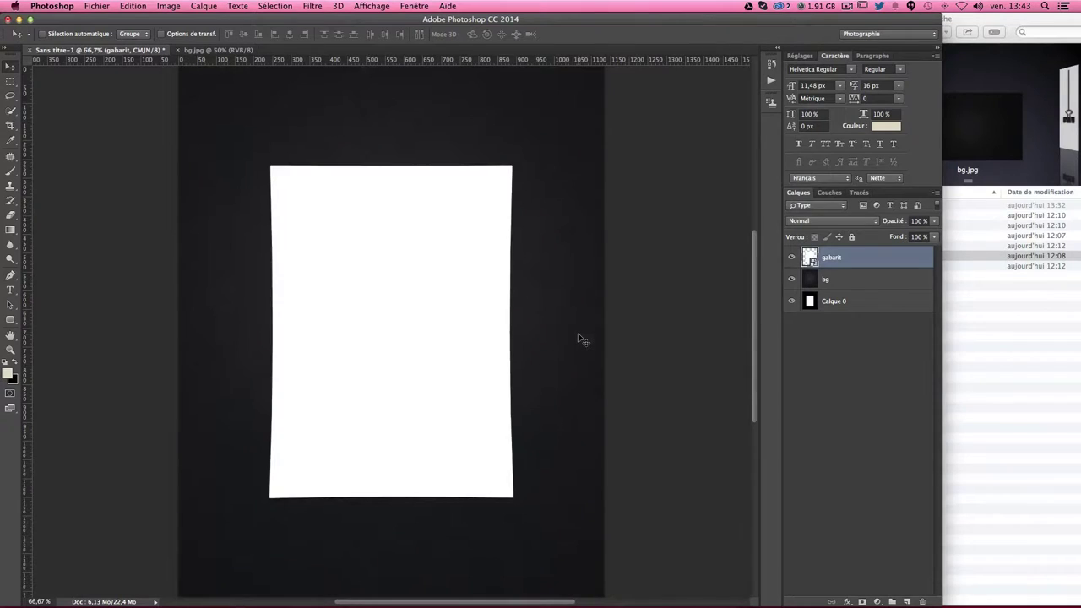
# Step: Add a new layer named 'ombre1' beneath gabarit
pyautogui.click(907, 602)
pyautogui.moveTo(835, 265); pyautogui.dragTo(833, 286)
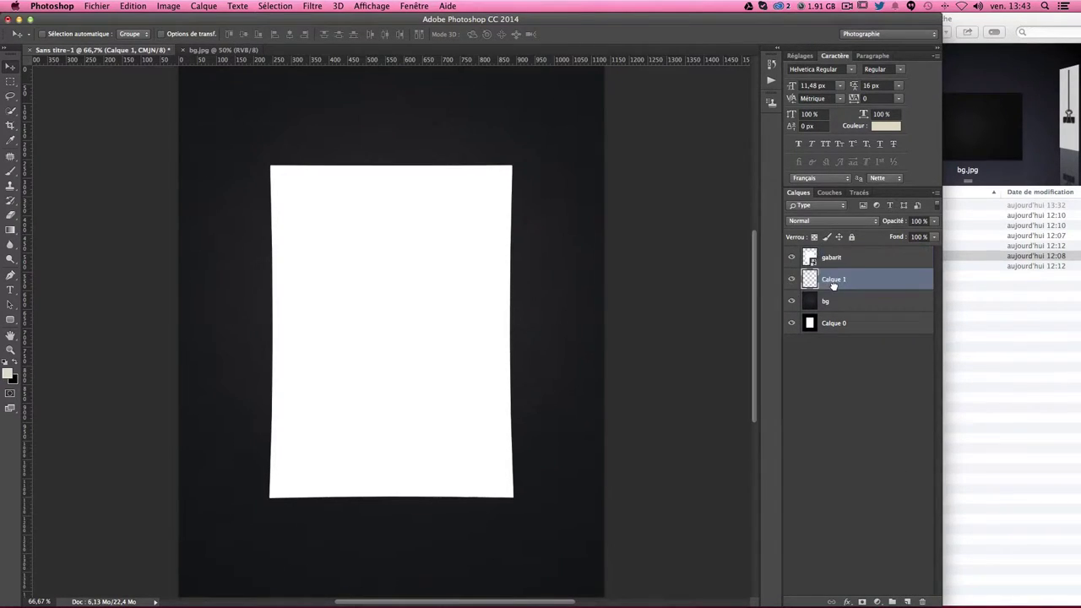
pyautogui.doubleClick(834, 280)
pyautogui.write('c')
pyautogui.write('1')
pyautogui.press('Return')
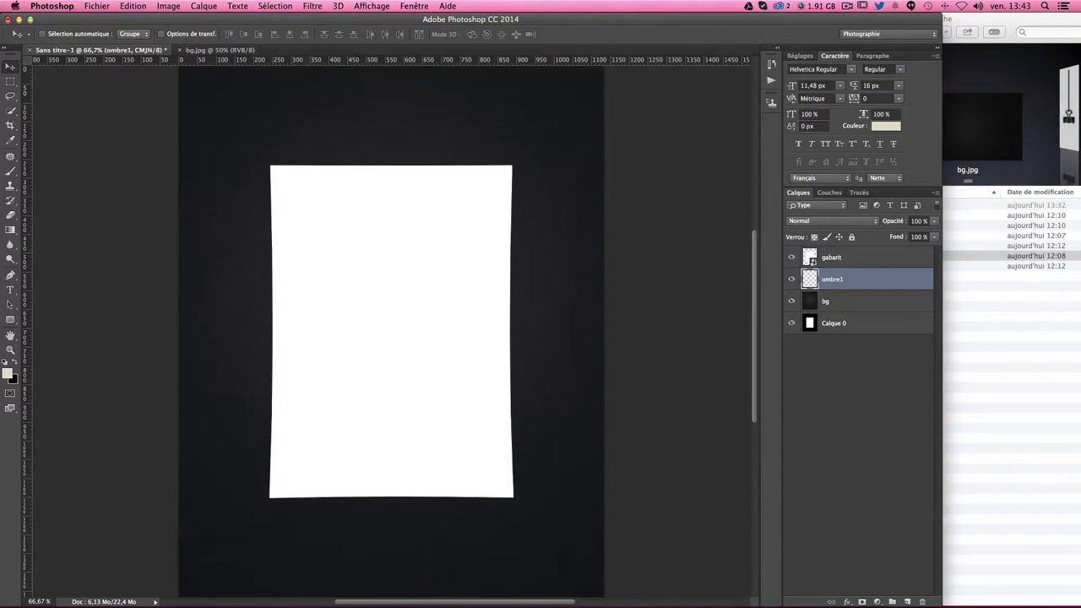
# Step: Set the foreground to black and lasso the shadow area with a 20 px feather
pyautogui.click(7, 361)
pyautogui.click(8, 373)
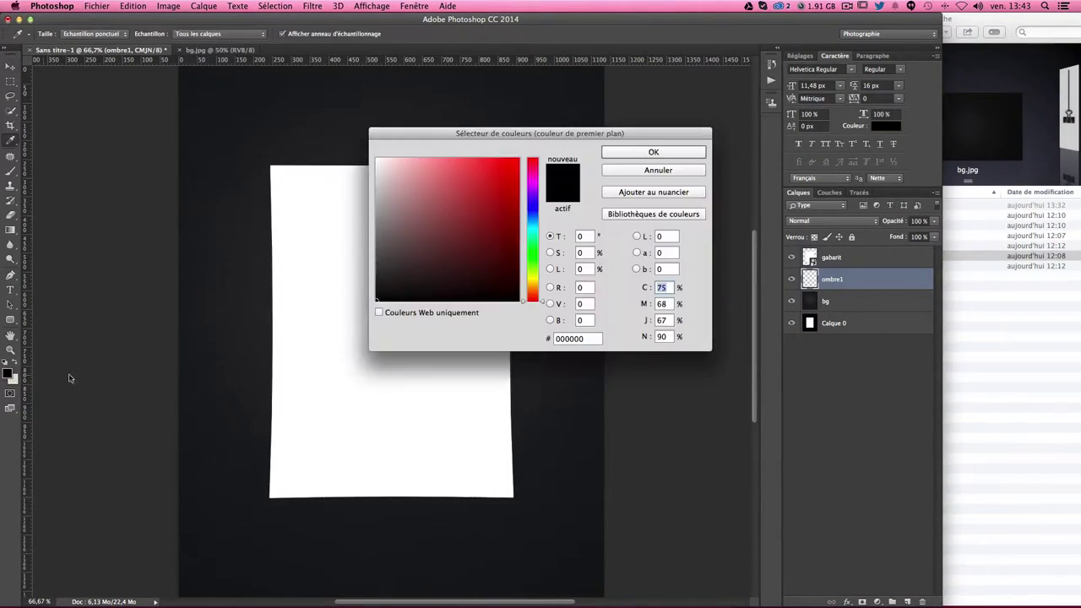
pyautogui.press('Return')
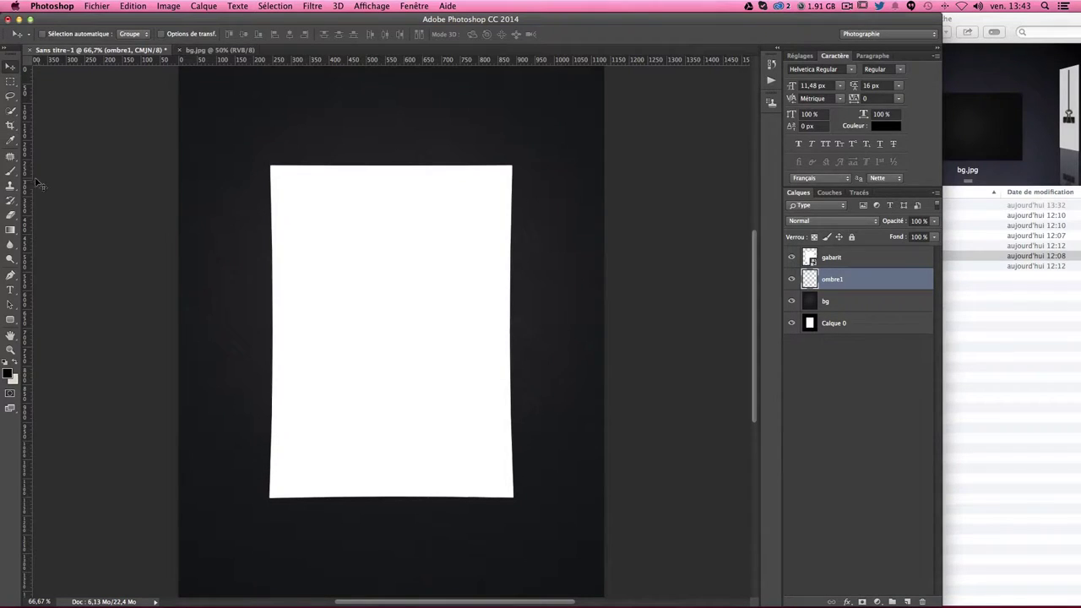
pyautogui.click(11, 96)
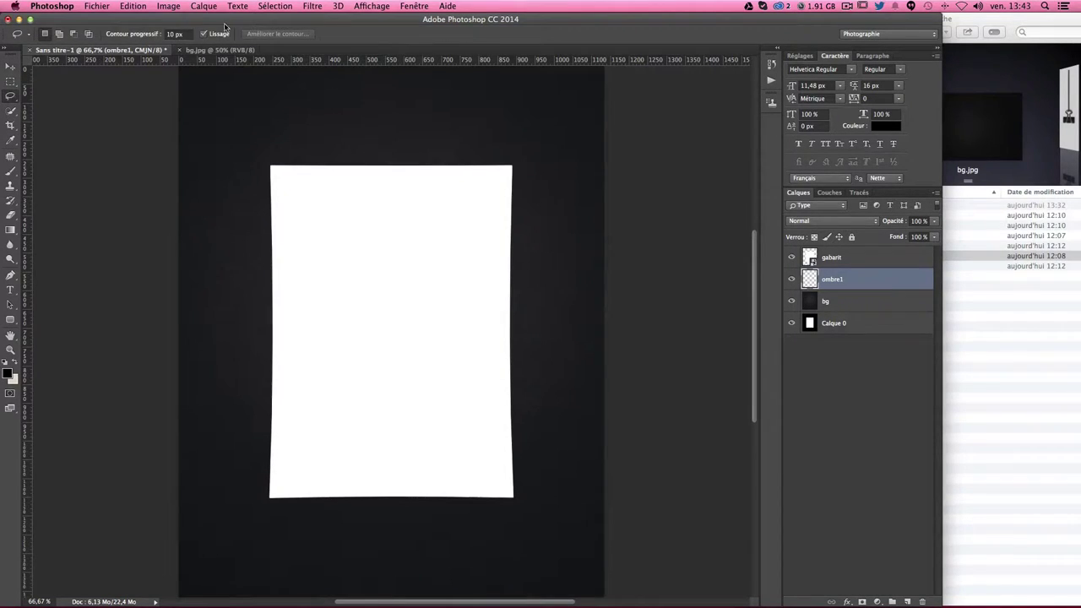
pyautogui.click(175, 34)
pyautogui.write('20')
pyautogui.press('Return')
pyautogui.moveTo(484, 169)
pyautogui.mouseDown()
pyautogui.moveTo(225, 138)
pyautogui.moveTo(237, 129)
pyautogui.moveTo(233, 463)
pyautogui.moveTo(500, 498)
pyautogui.moveTo(490, 500)
pyautogui.moveTo(459, 180)
pyautogui.moveTo(482, 166)
pyautogui.mouseUp()
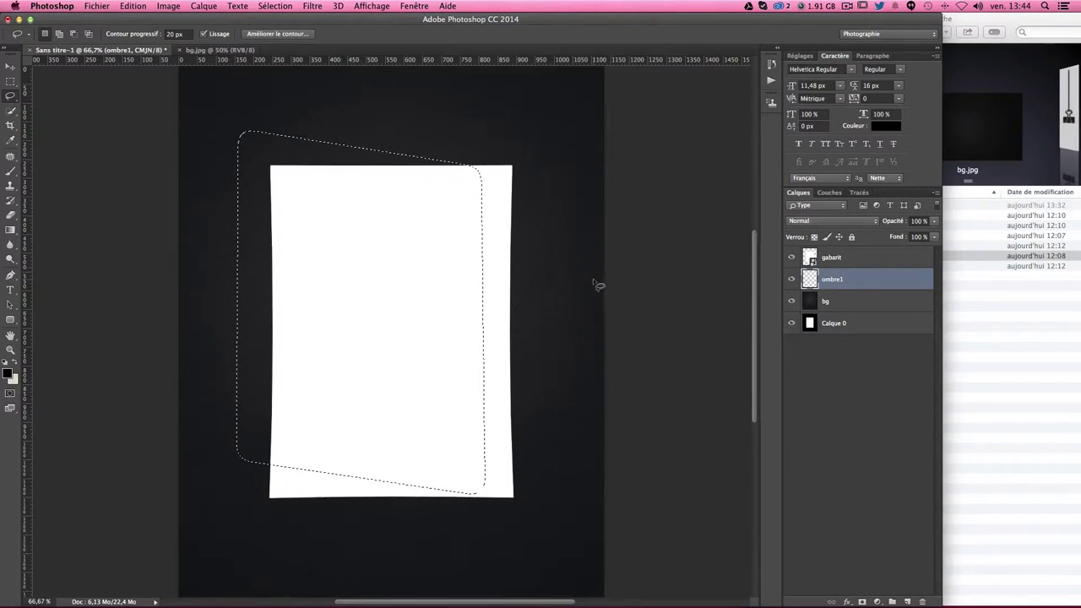
# Step: Fill the lasso selection with black via Edition > Remplir, then deselect
pyautogui.scroll(2, 590, 291)
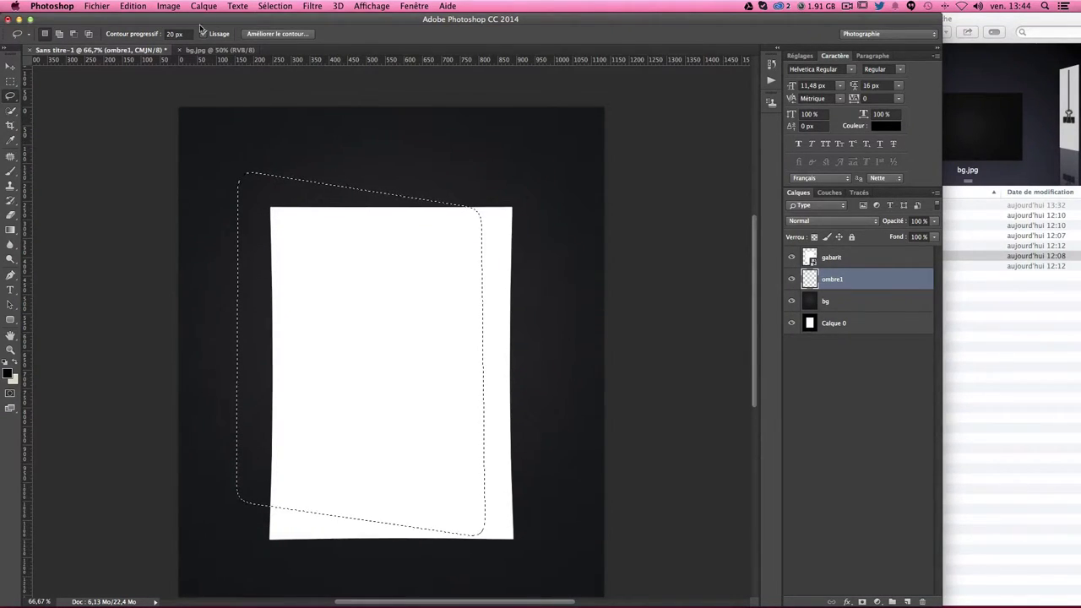
pyautogui.click(133, 6)
pyautogui.press('Escape')
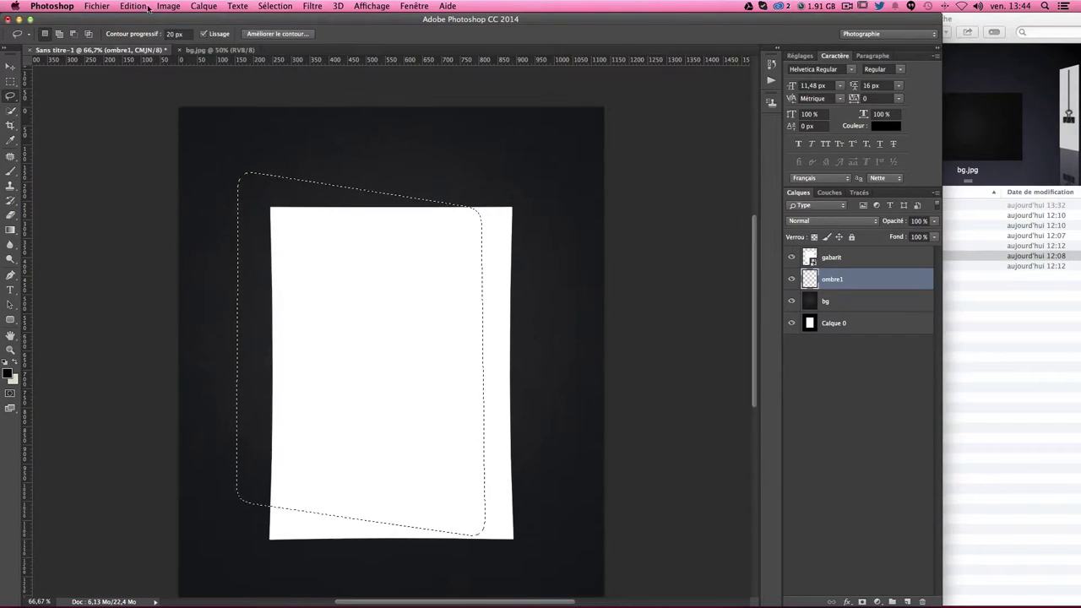
pyautogui.click(133, 6)
pyautogui.click(145, 174)
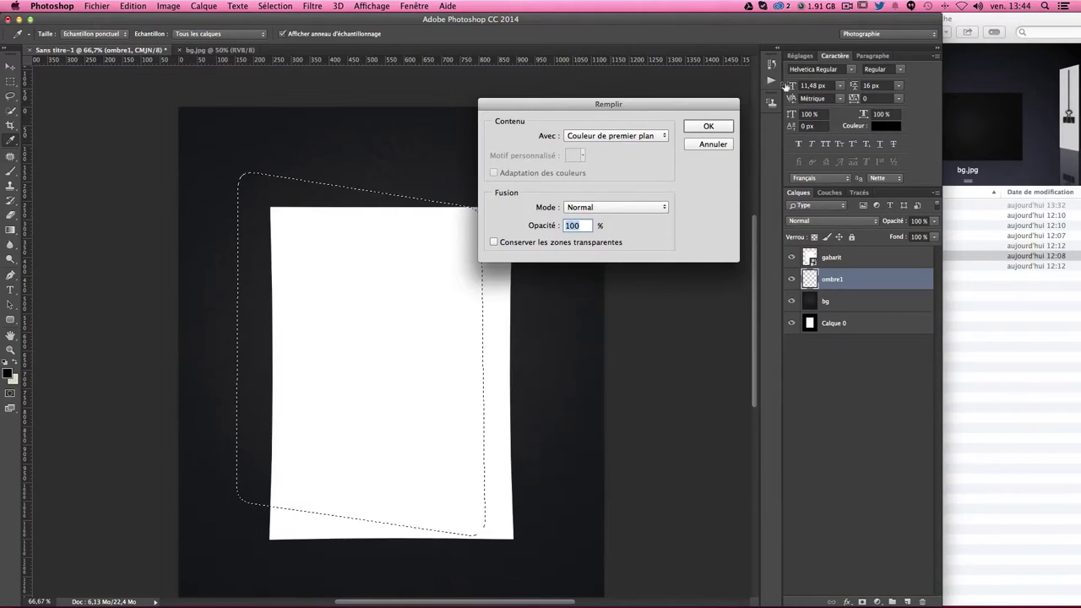
pyautogui.click(709, 126)
pyautogui.press('l')
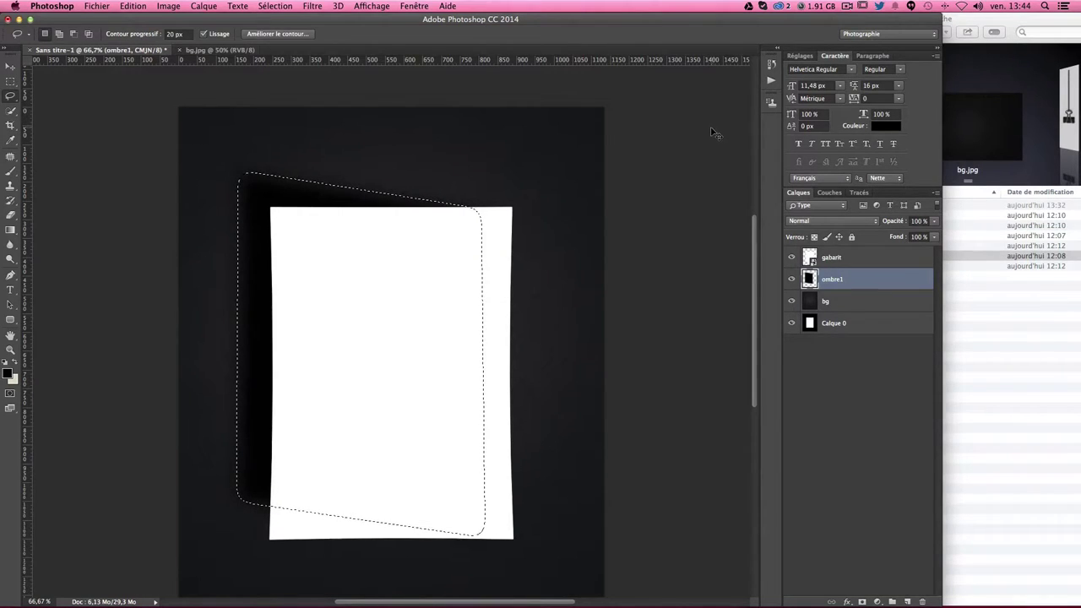
pyautogui.click(696, 193)
# Step: Warp the ombre1 shadow, pulling its bottom-left corner down-left and curving its top and left edges
pyautogui.hotkey('ctrl', 't')
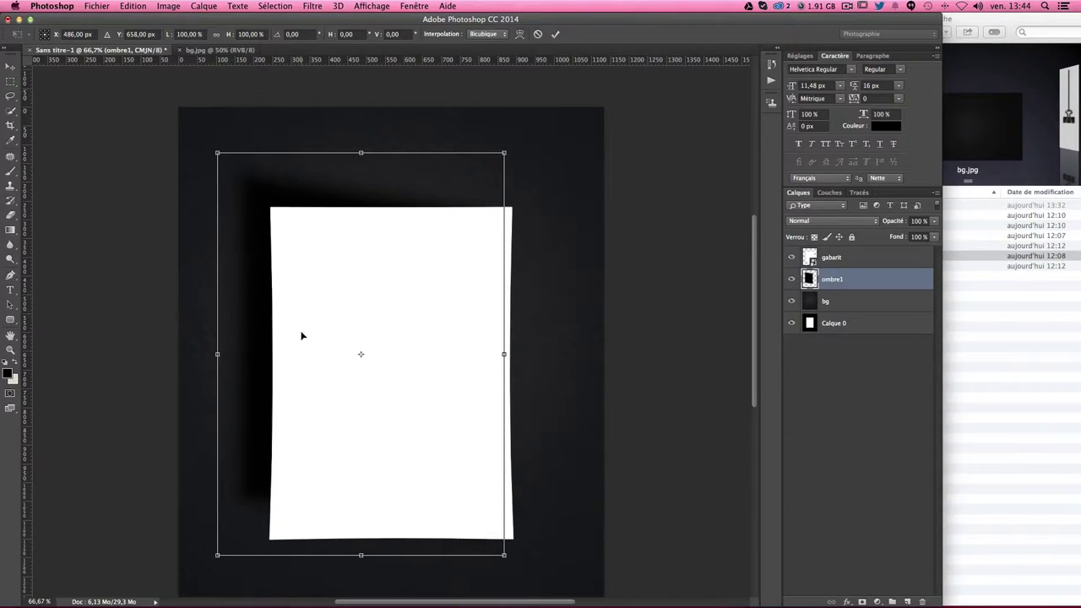
pyautogui.rightClick(302, 335)
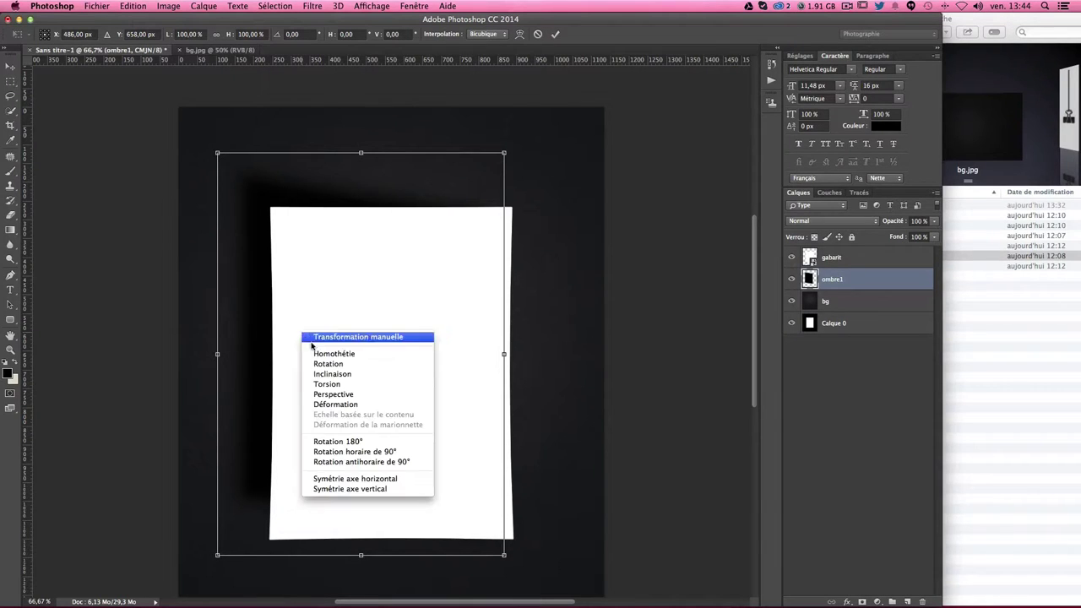
pyautogui.click(353, 406)
pyautogui.moveTo(216, 562); pyautogui.dragTo(206, 587)
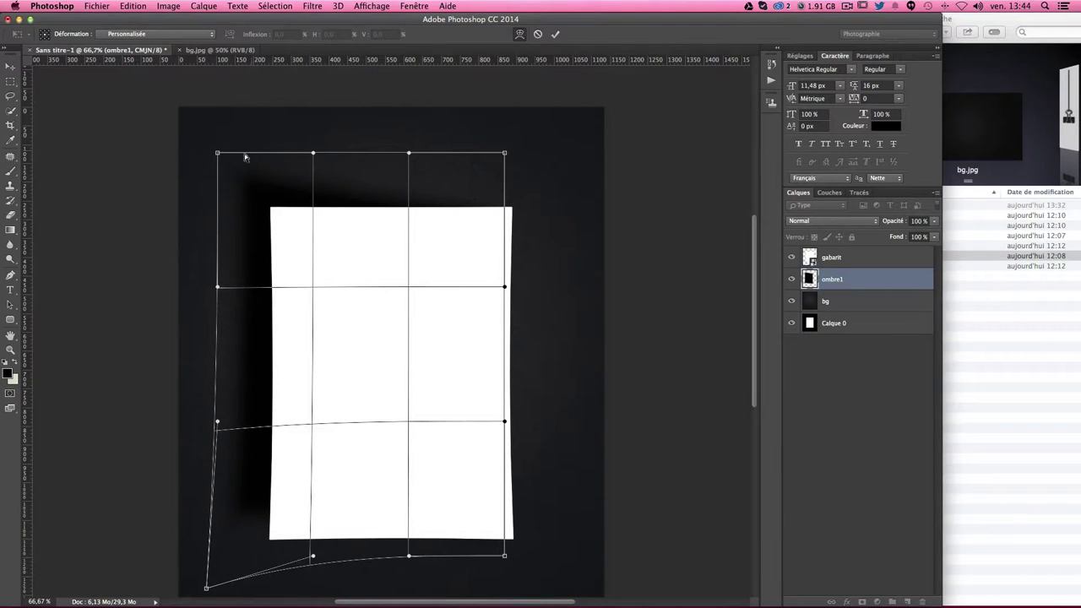
pyautogui.moveTo(376, 161); pyautogui.dragTo(368, 175)
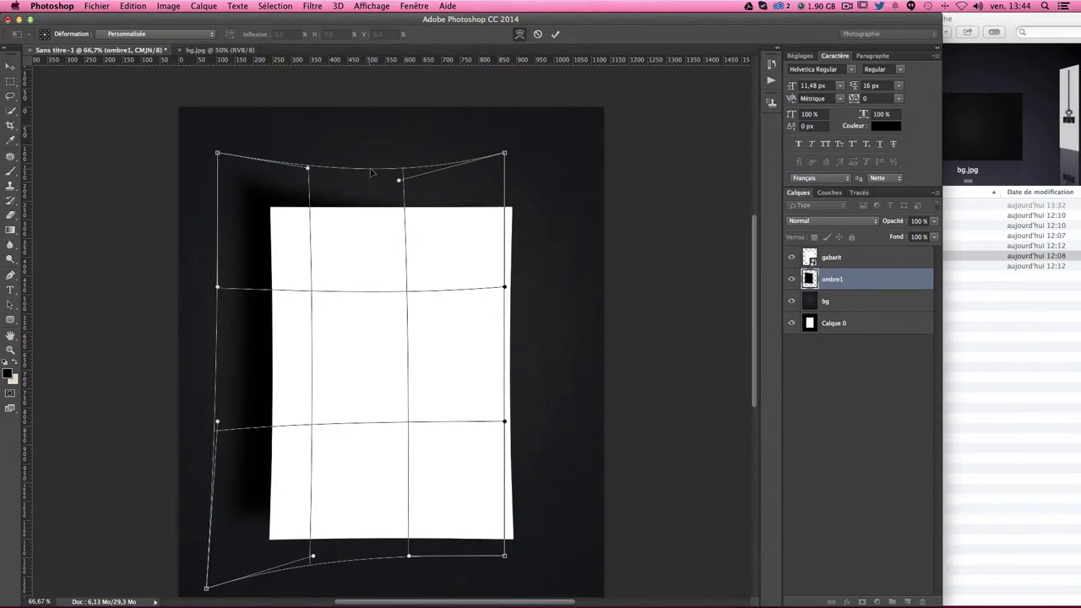
pyautogui.moveTo(468, 175); pyautogui.dragTo(468, 173)
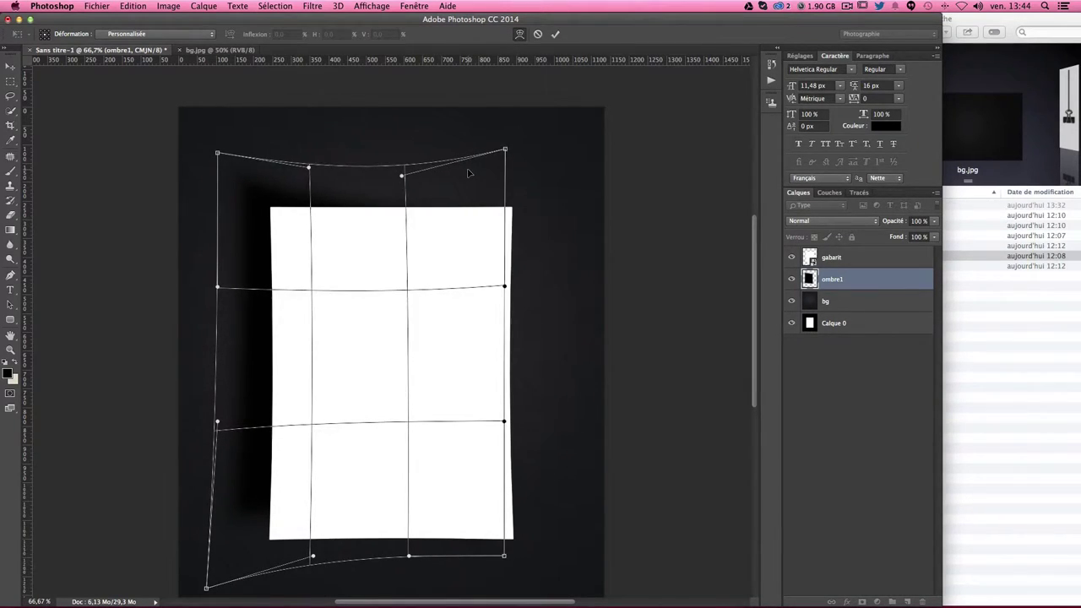
pyautogui.moveTo(243, 364); pyautogui.dragTo(251, 366)
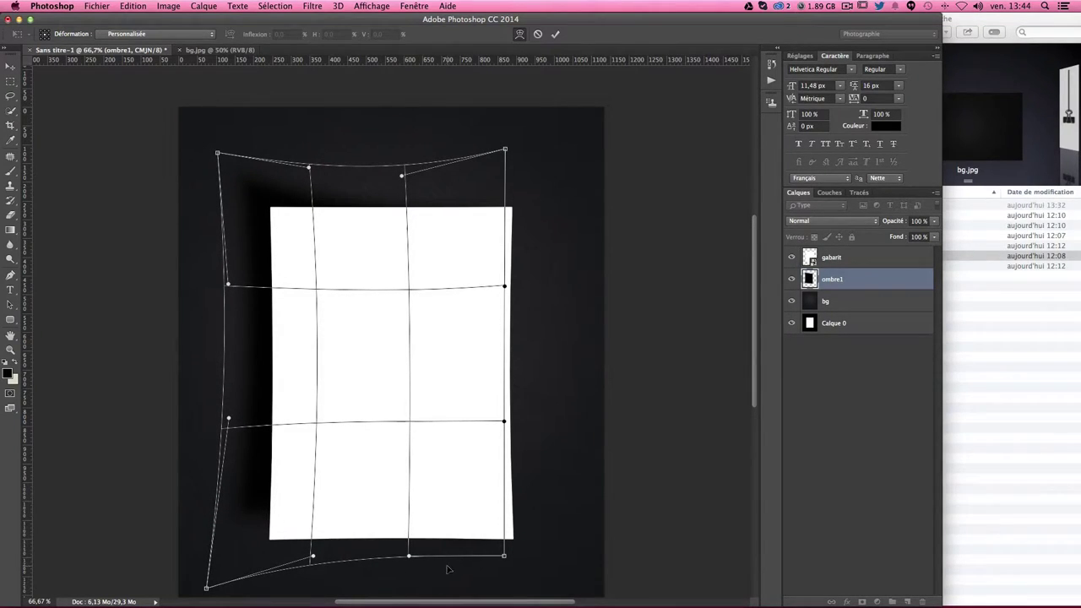
pyautogui.moveTo(490, 556); pyautogui.dragTo(488, 568)
pyautogui.moveTo(206, 589); pyautogui.dragTo(199, 595)
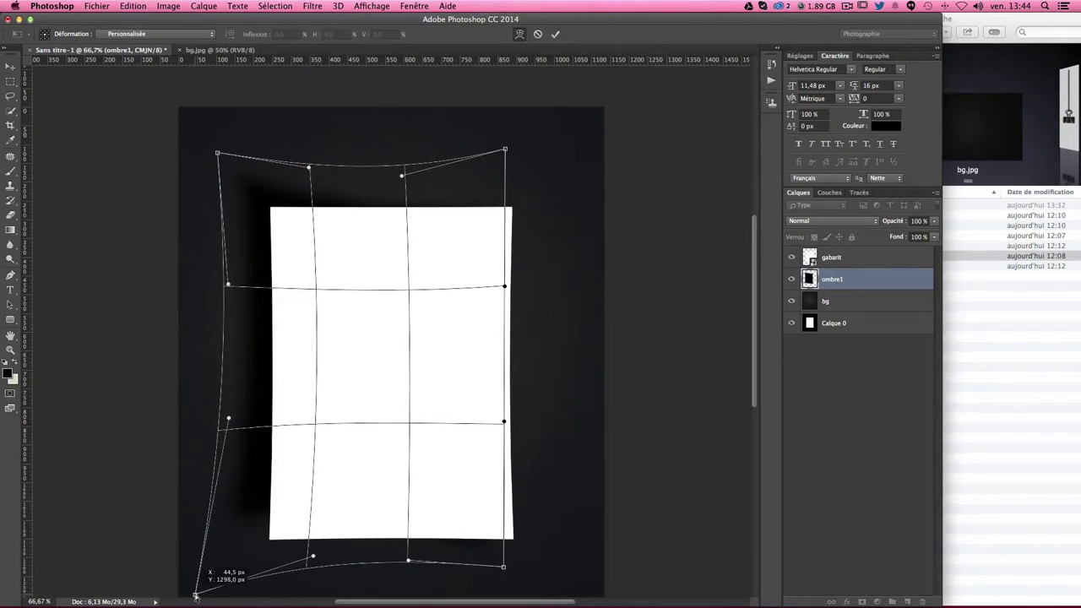
pyautogui.press('Return')
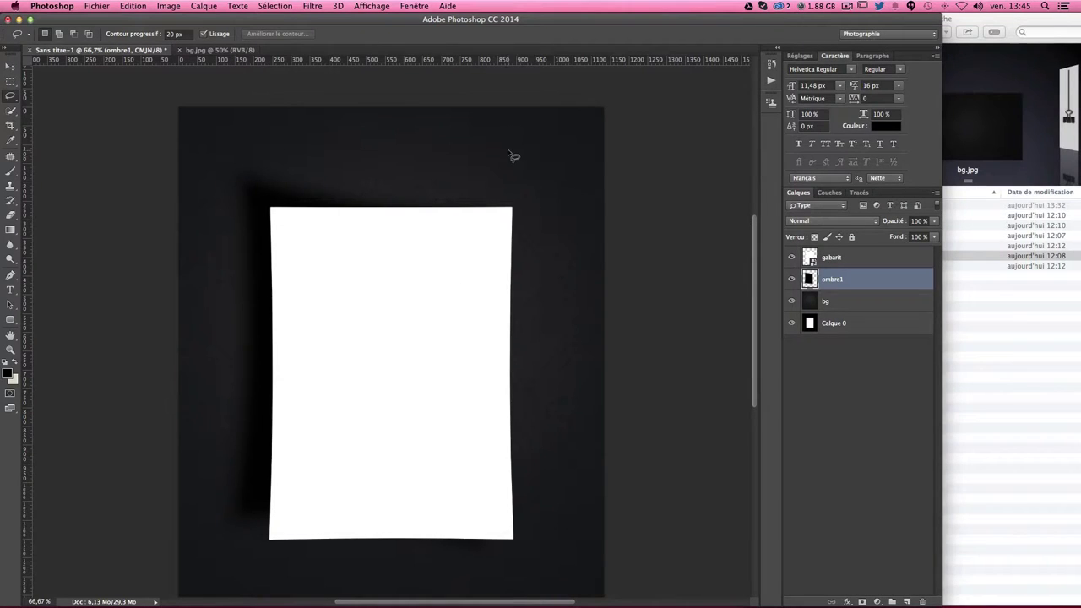
# Step: Apply a 40,2 px Gaussian blur to the ombre1 shadow layer, then zoom out
pyautogui.click(311, 7)
pyautogui.moveTo(318, 161)
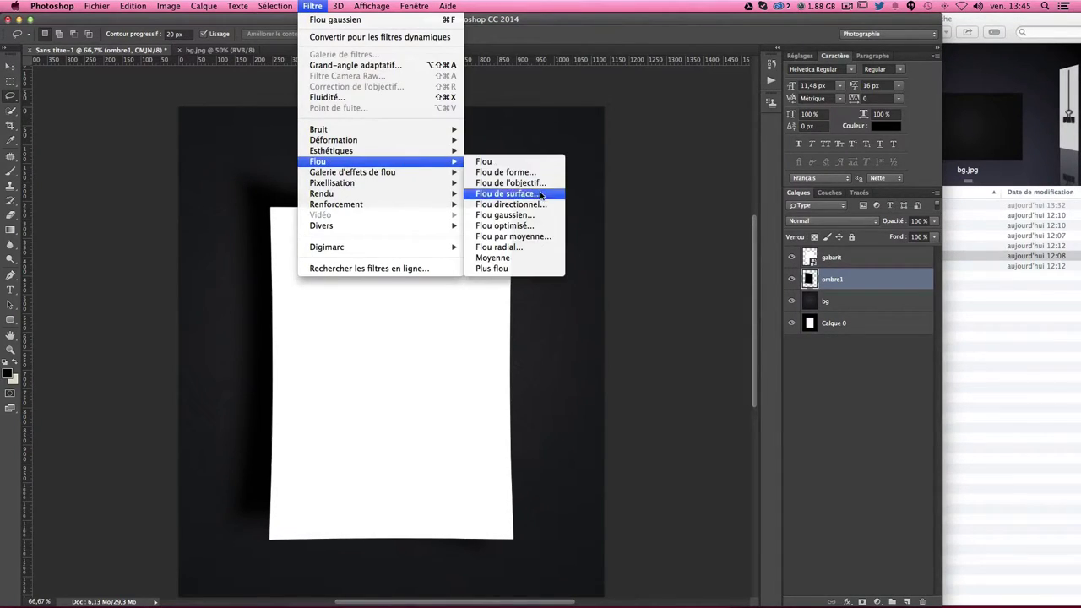
pyautogui.click(505, 214)
pyautogui.press('Escape')
pyautogui.click(314, 7)
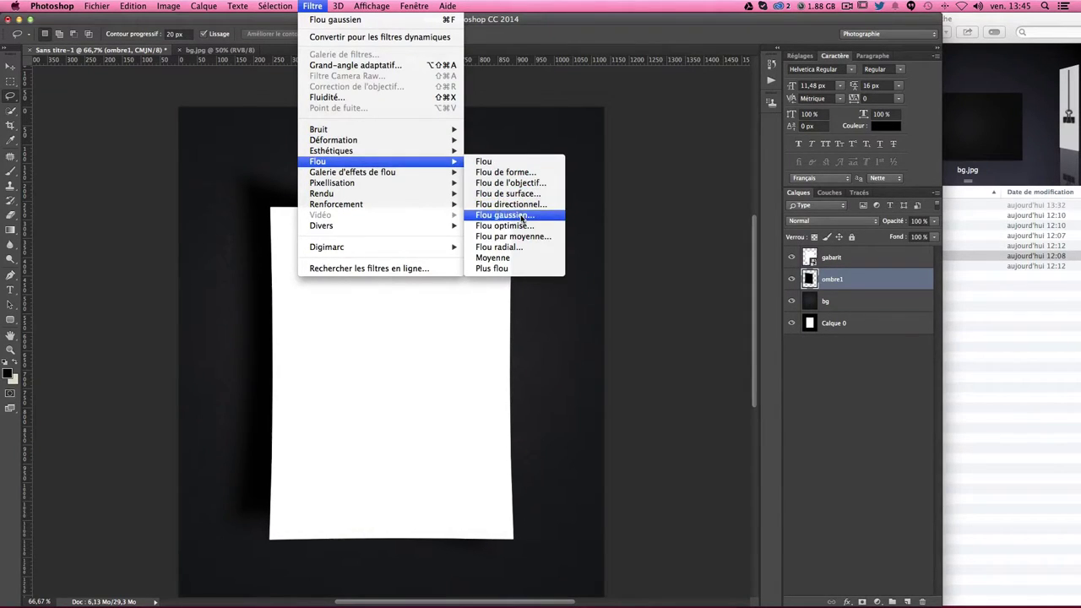
pyautogui.click(505, 216)
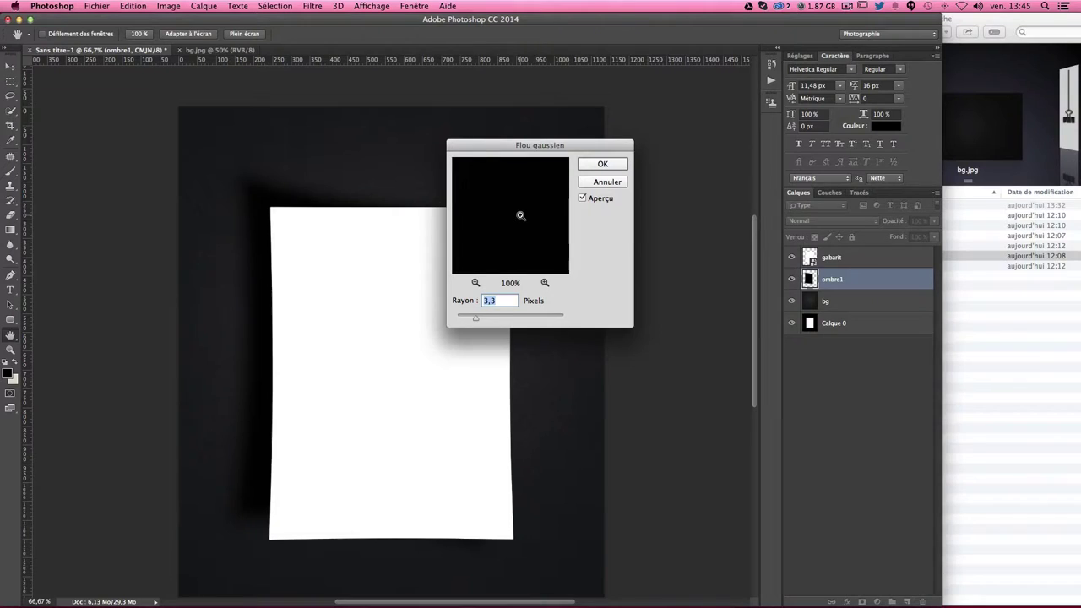
pyautogui.hotkey('ctrl', '1')
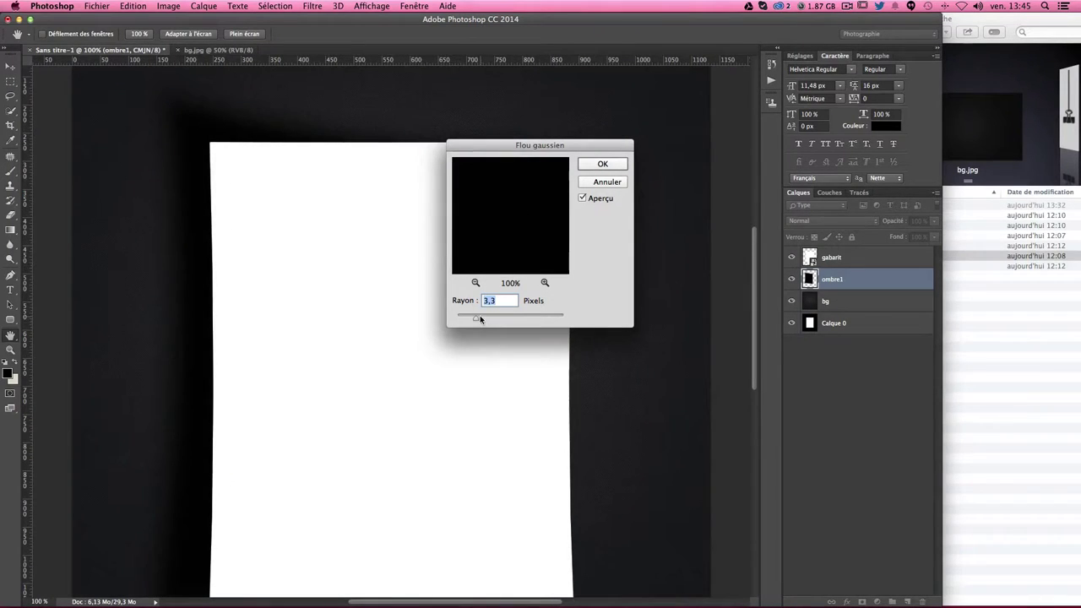
pyautogui.moveTo(480, 319); pyautogui.dragTo(507, 321)
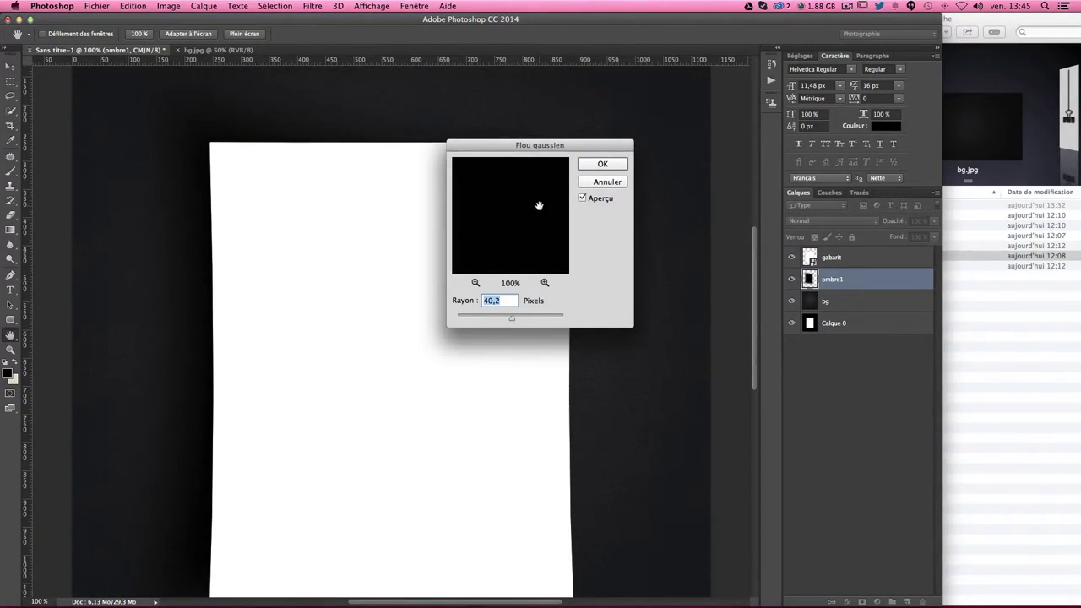
pyautogui.click(596, 166)
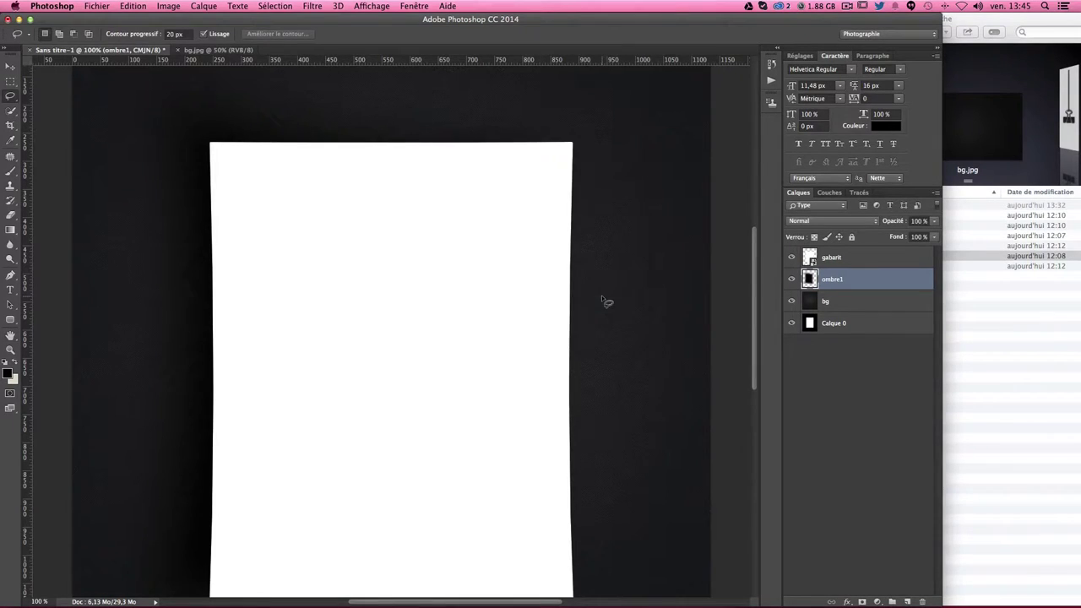
pyautogui.press('super+minus')
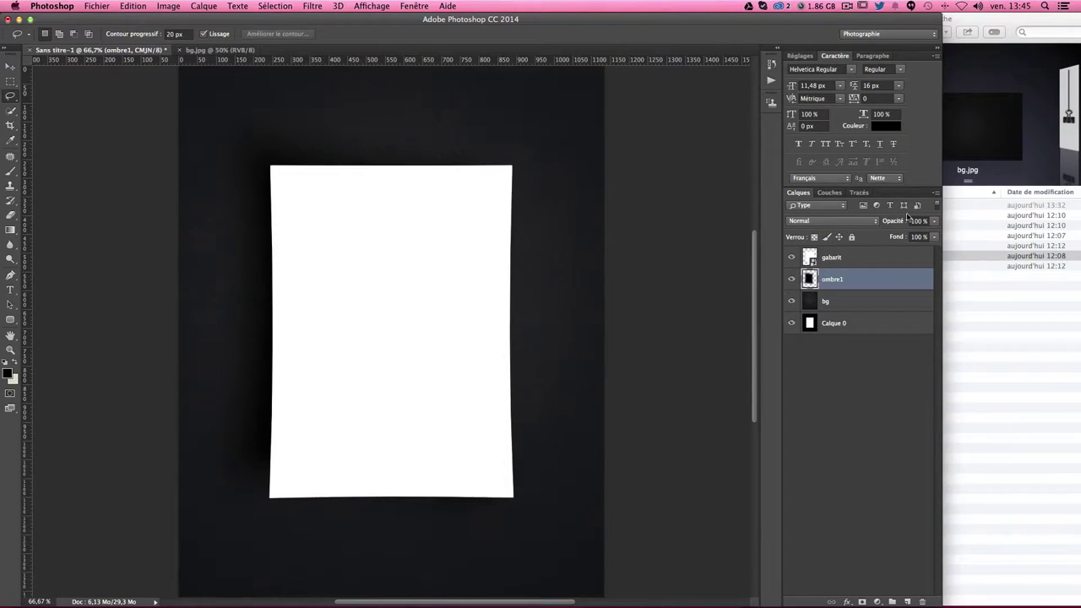
# Step: Set the ombre1 shadow layer's opacity to 80%
pyautogui.click(932, 222)
pyautogui.write('80')
pyautogui.press('Return')
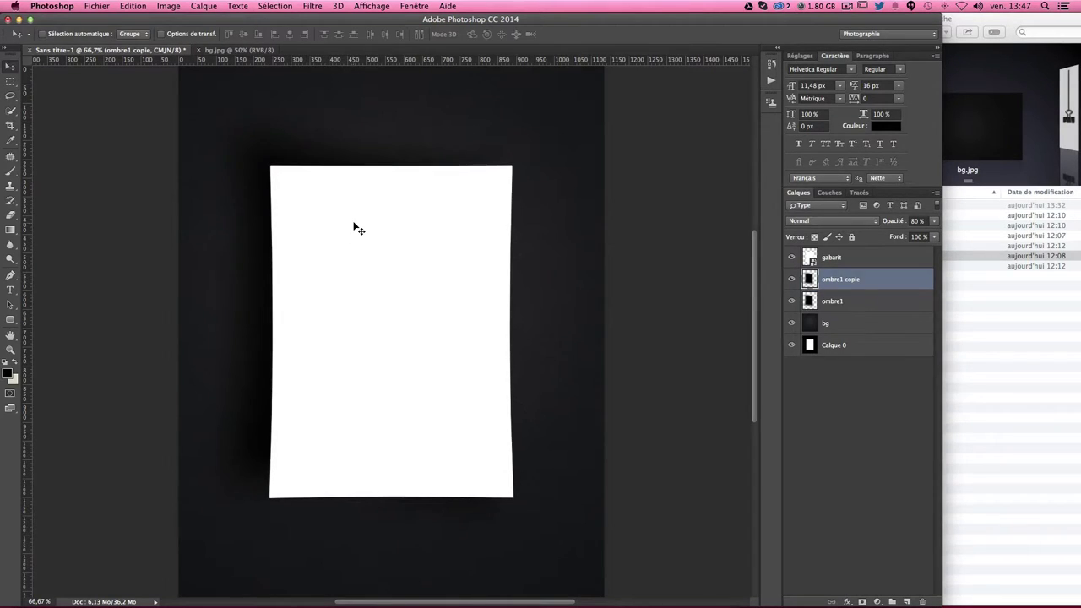
# Step: Duplicate the shadow as ombre1 copie, shifted down at 50% opacity, and begin transforming it
pyautogui.moveTo(352, 227)
pyautogui.mouseDown()
pyautogui.moveTo(344, 331)
pyautogui.moveTo(331, 294)
pyautogui.mouseUp()
pyautogui.press('5')
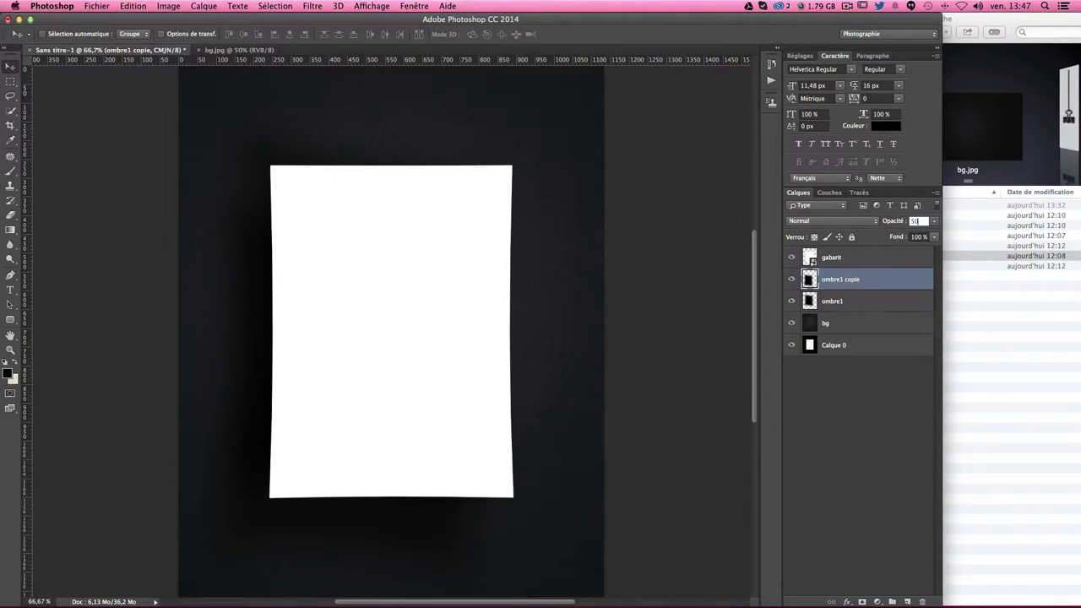
pyautogui.moveTo(377, 386); pyautogui.dragTo(361, 393)
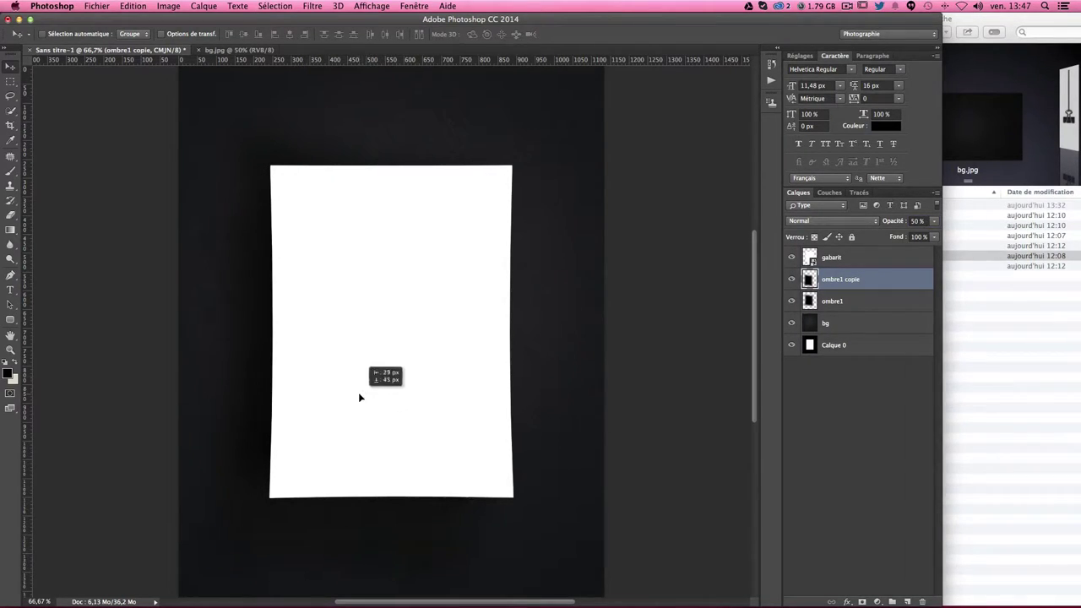
pyautogui.hotkey('ctrl', 't')
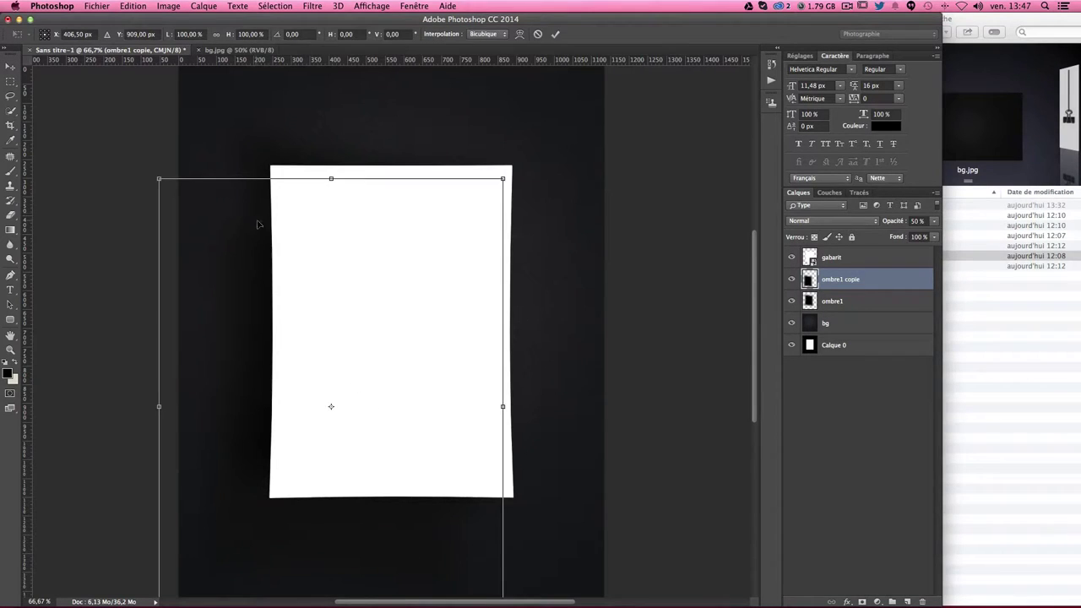
# Step: Warp the ombre1 copie shadow, pulling in its corners and curving its edges
pyautogui.rightClick(264, 237)
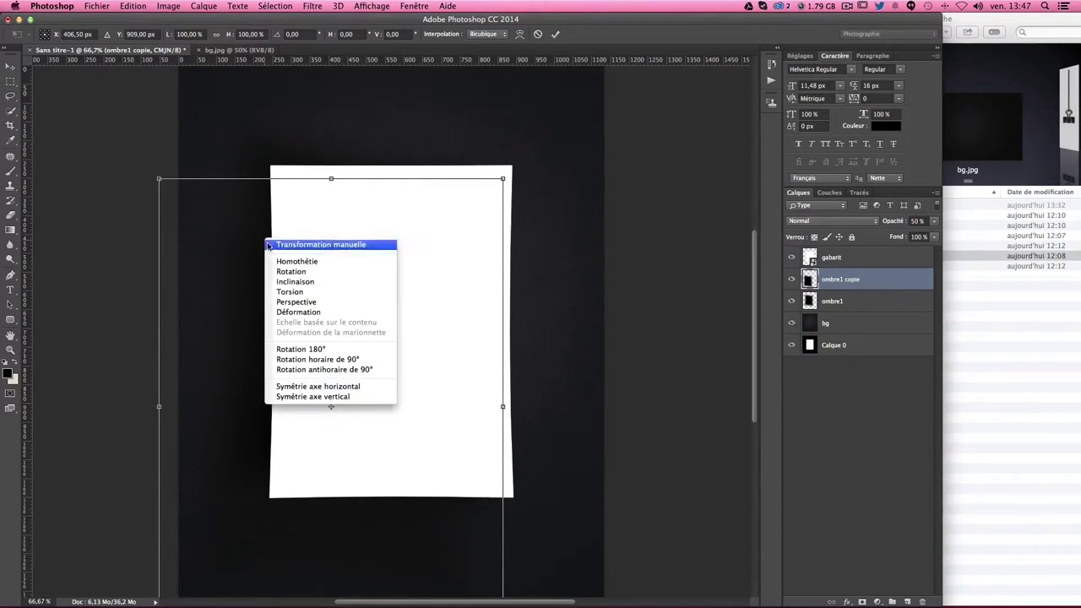
pyautogui.click(338, 319)
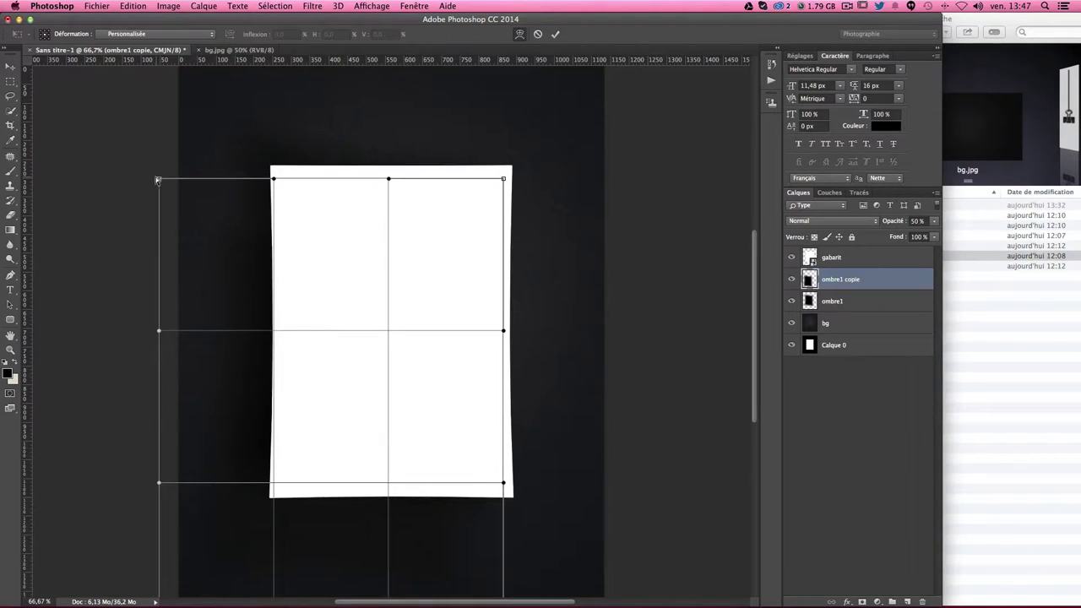
pyautogui.moveTo(157, 179); pyautogui.dragTo(192, 220)
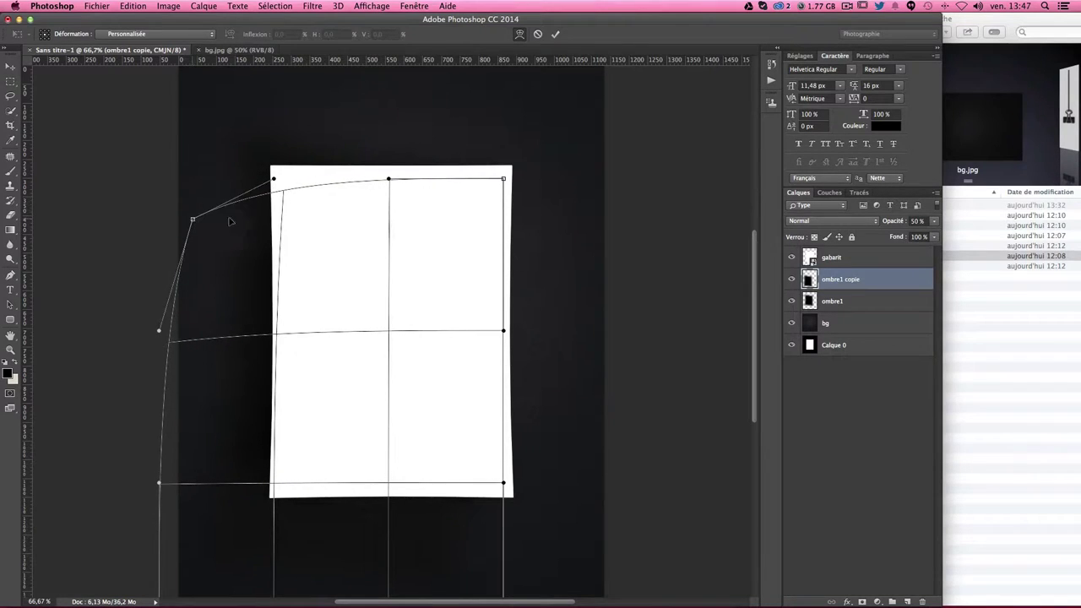
pyautogui.moveTo(370, 183); pyautogui.dragTo(341, 210)
pyautogui.scroll(-5, 443, 315)
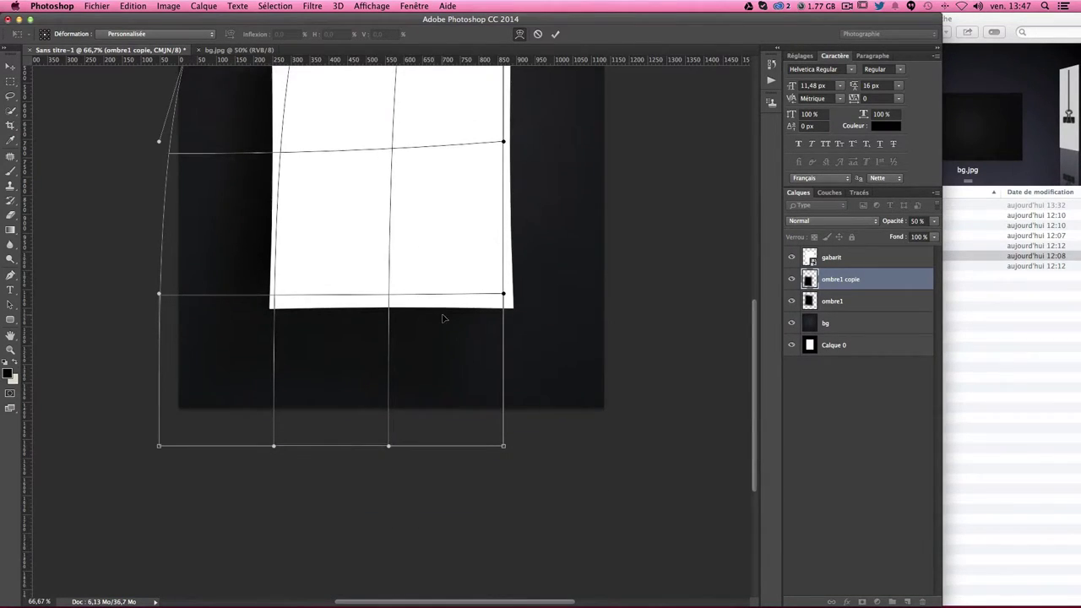
pyautogui.moveTo(175, 229); pyautogui.dragTo(240, 237)
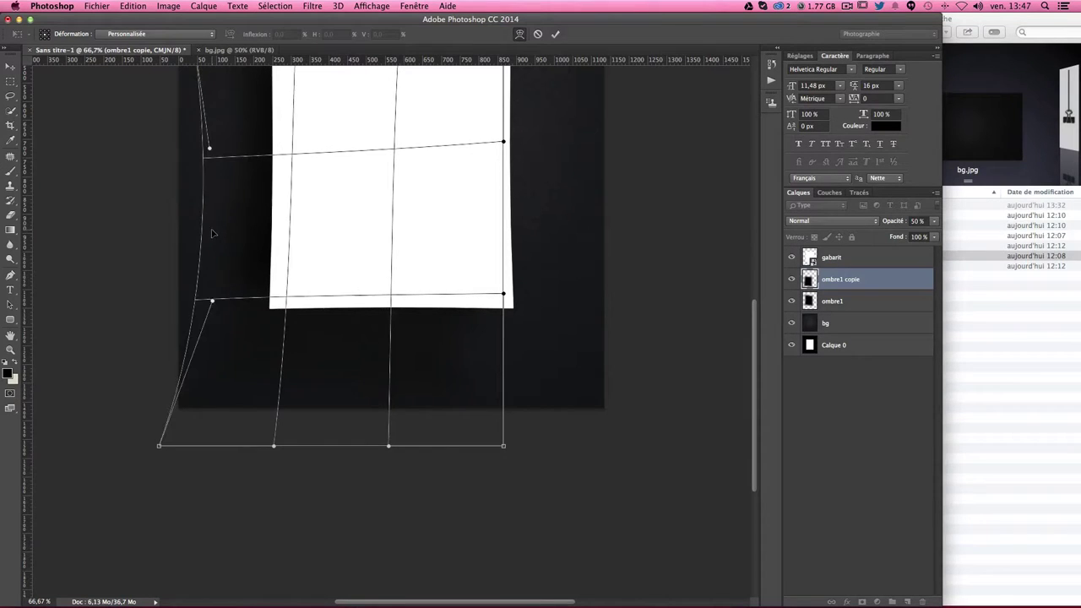
pyautogui.moveTo(390, 446)
pyautogui.mouseDown()
pyautogui.moveTo(394, 412)
pyautogui.moveTo(366, 394)
pyautogui.mouseUp()
pyautogui.moveTo(503, 445); pyautogui.dragTo(479, 410)
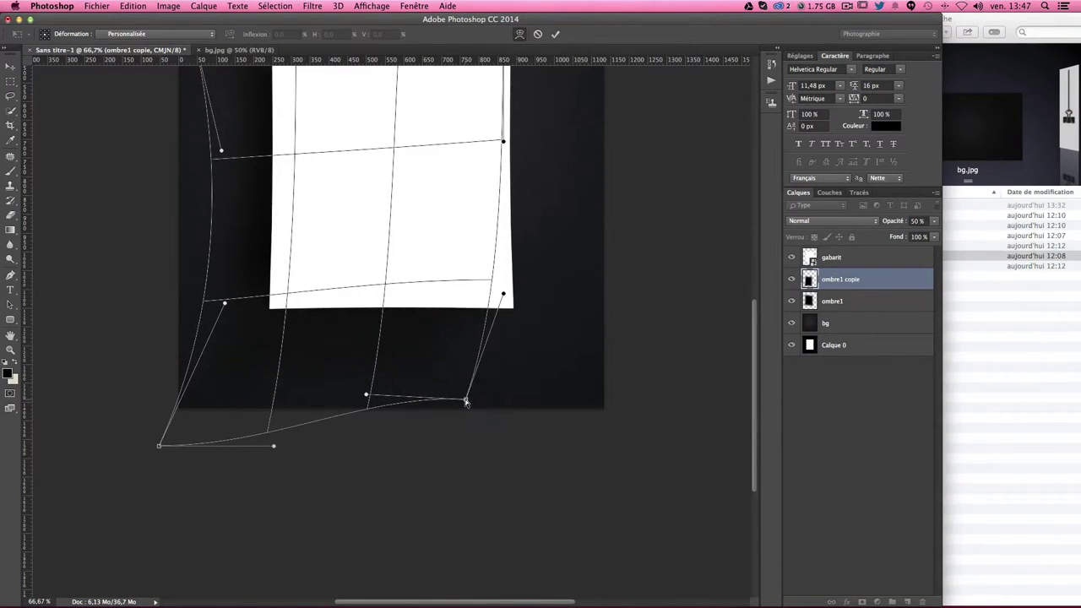
pyautogui.press('Return')
pyautogui.scroll(4, 487, 398)
pyautogui.scroll(2, 487, 398)
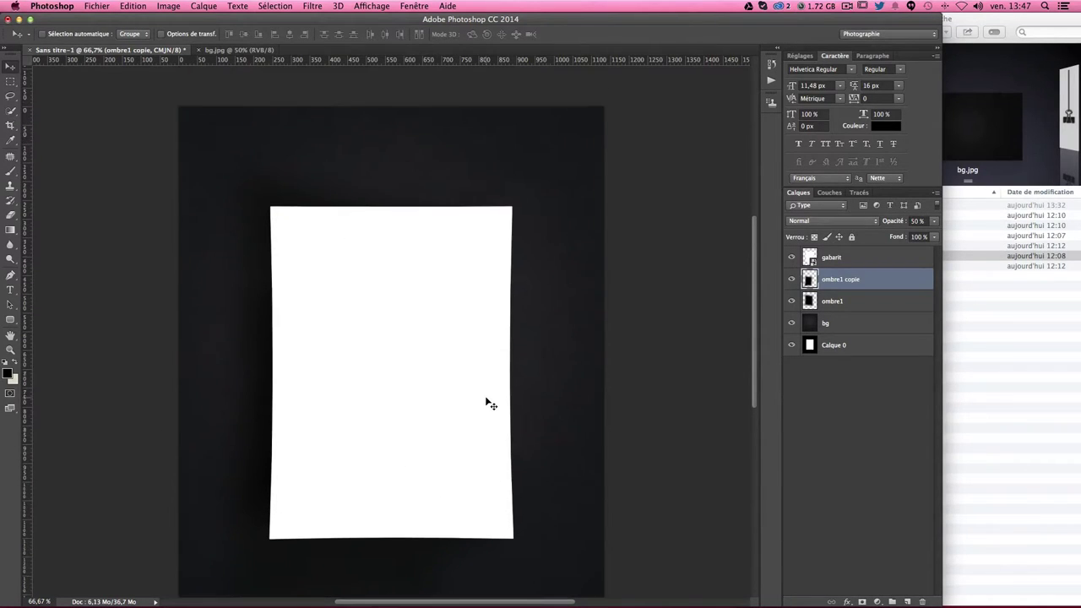
# Step: Warp the original ombre1 shadow, adjusting its top-left corner and top edge
pyautogui.click(836, 302)
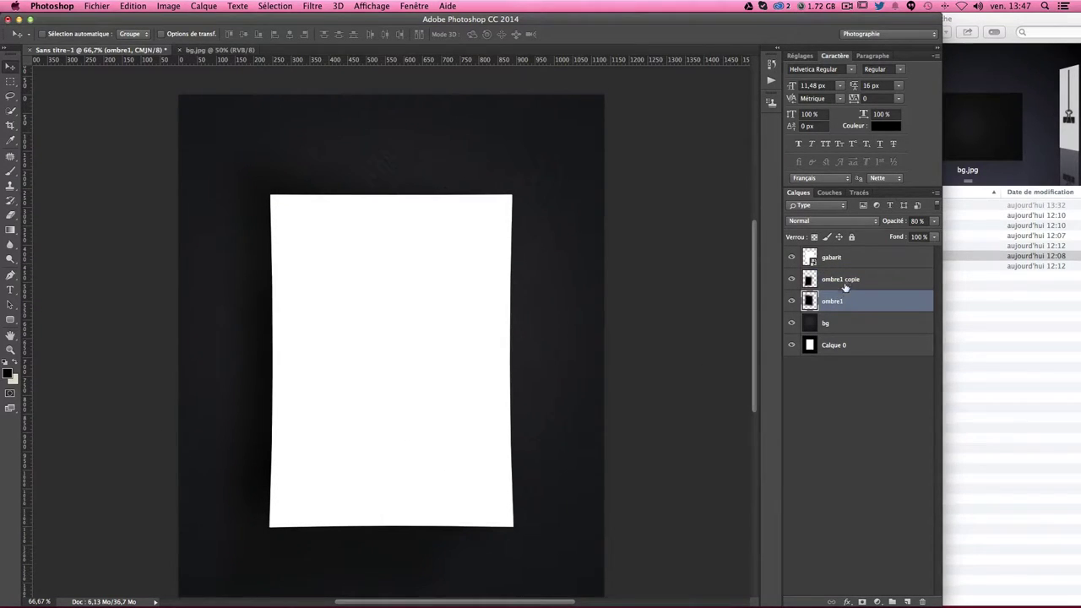
pyautogui.moveTo(439, 313); pyautogui.dragTo(435, 311)
pyautogui.hotkey('ctrl', 't')
pyautogui.rightClick(321, 209)
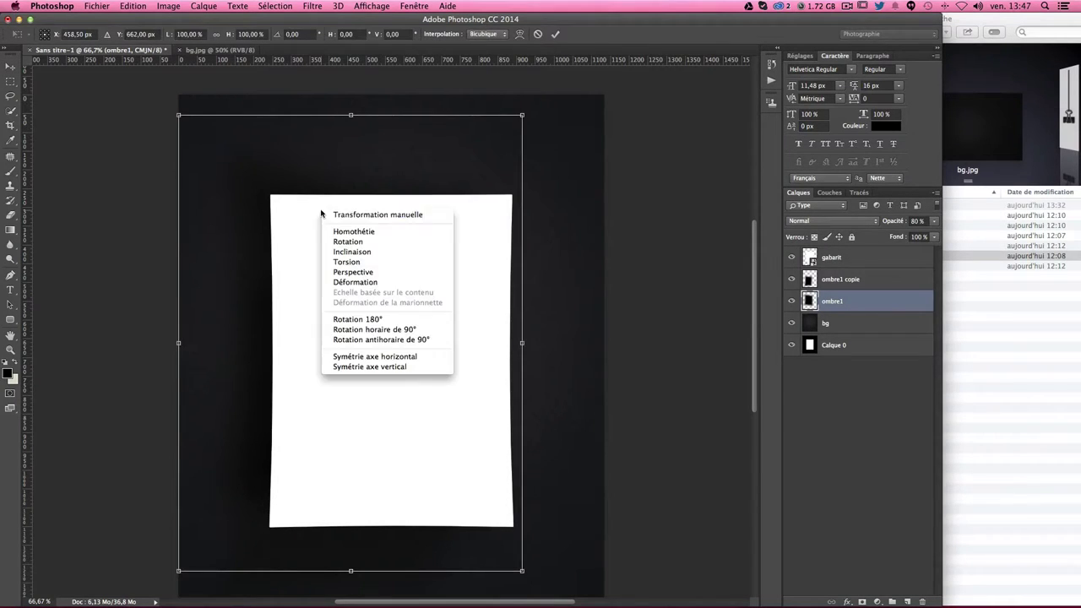
pyautogui.click(385, 286)
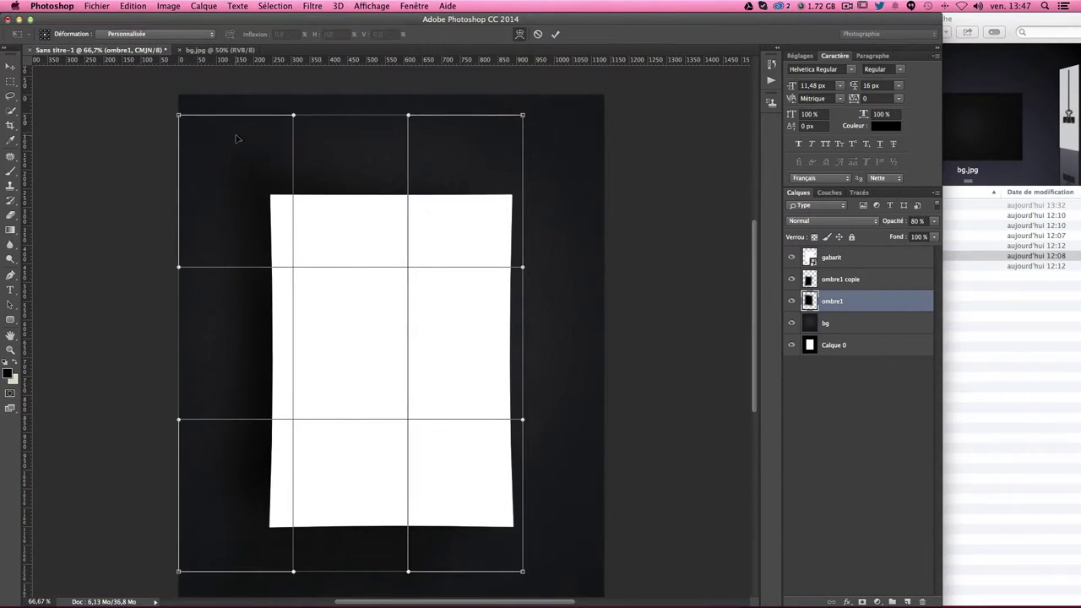
pyautogui.moveTo(192, 119); pyautogui.dragTo(195, 147)
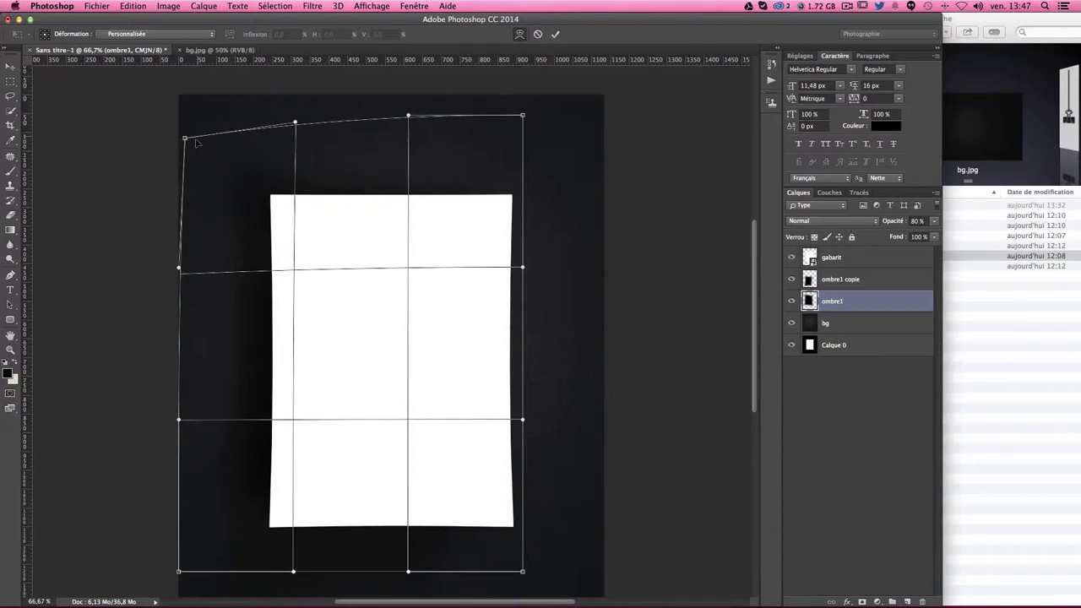
pyautogui.moveTo(303, 132); pyautogui.dragTo(302, 145)
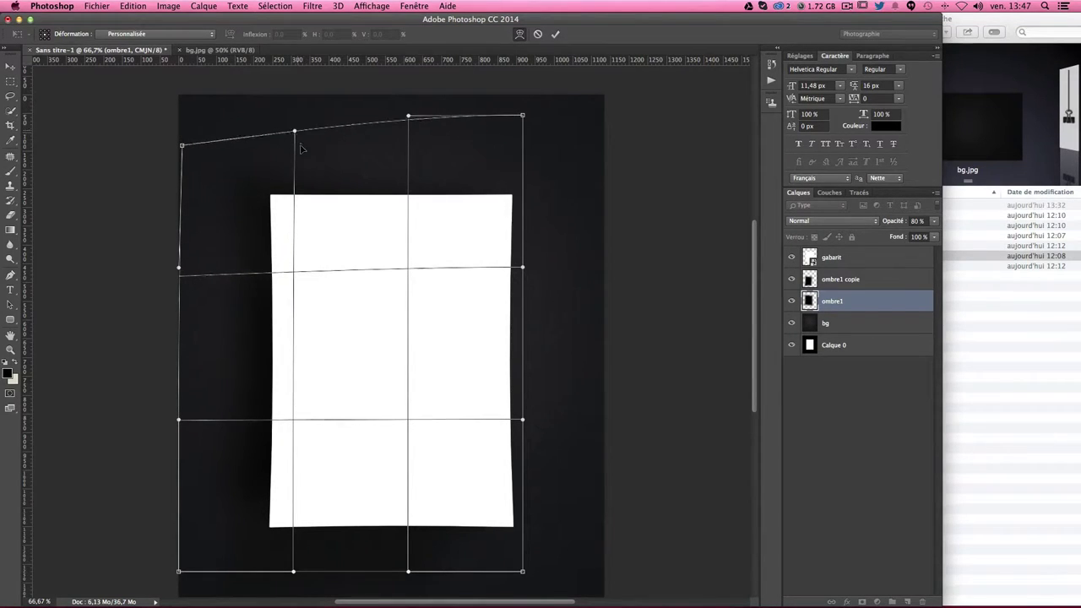
pyautogui.moveTo(189, 190); pyautogui.dragTo(193, 187)
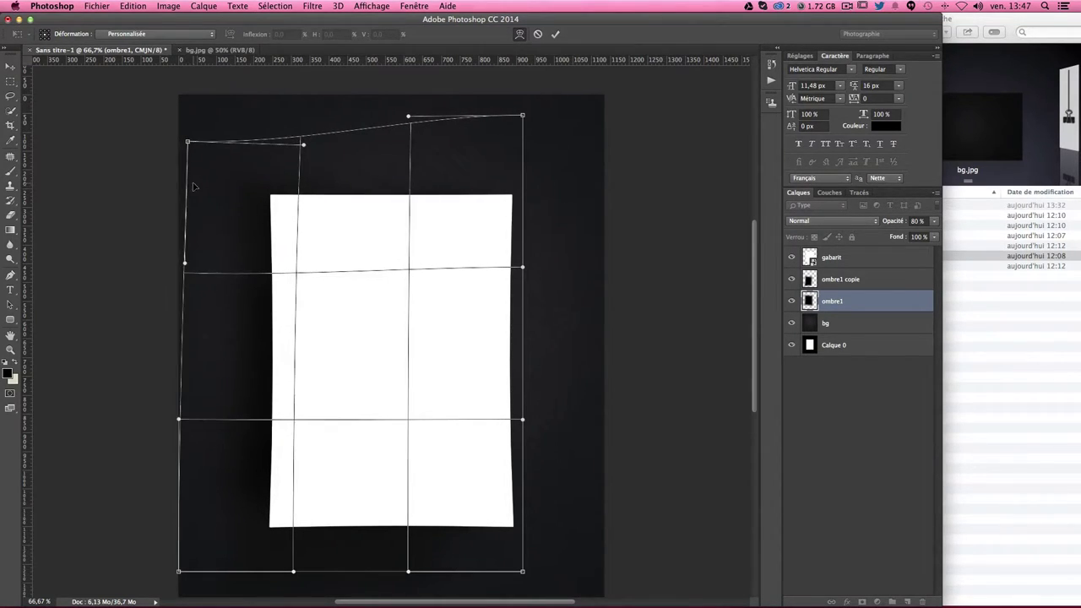
pyautogui.press('Return')
# Step: Scroll the canvas and select the bg background layer
pyautogui.scroll(-2, 543, 355)
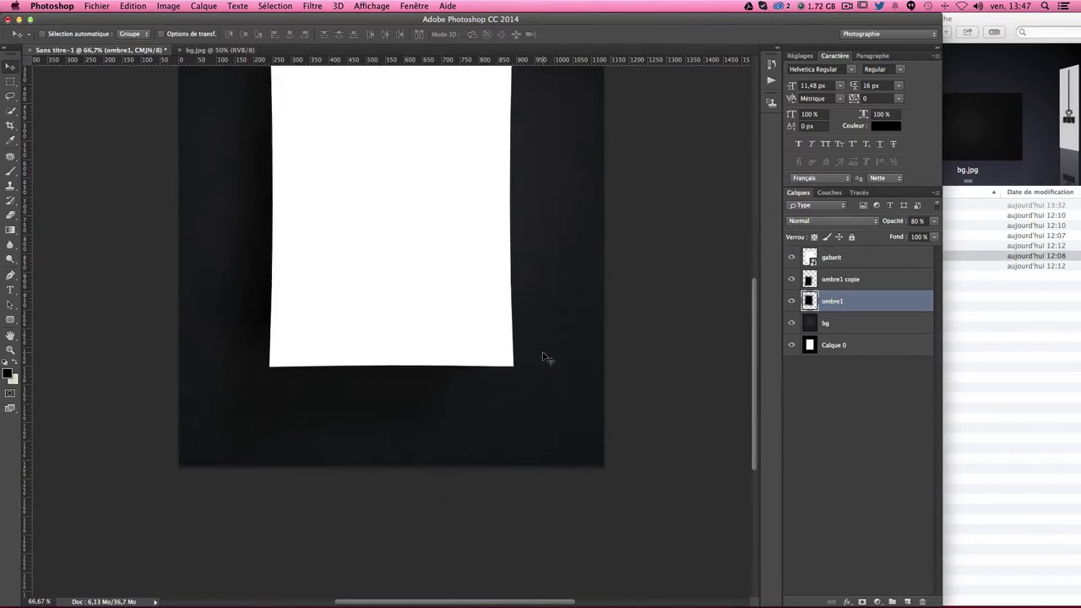
pyautogui.scroll(2, 557, 368)
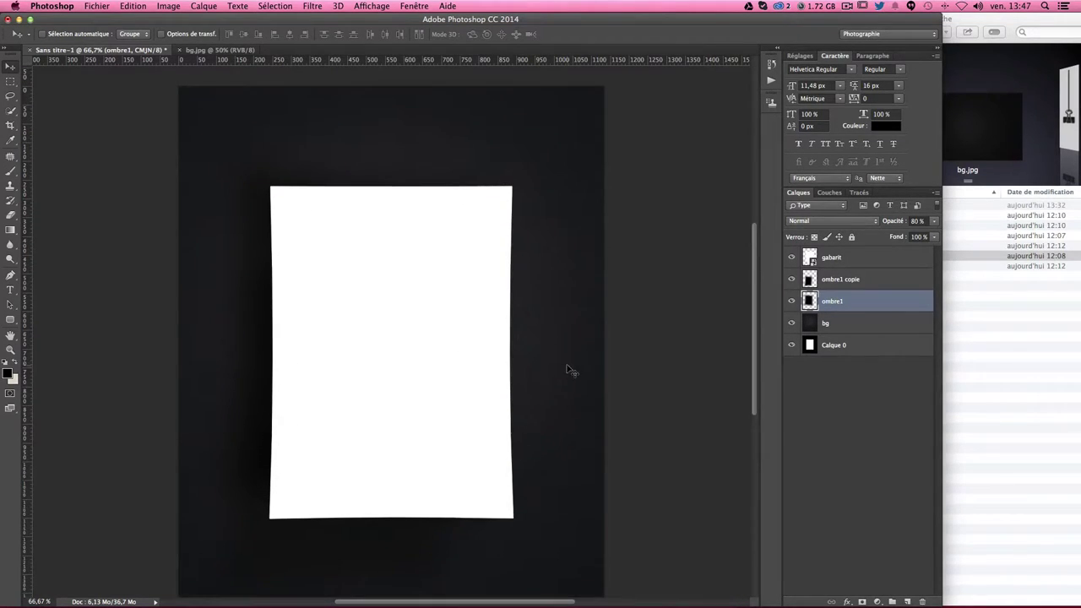
pyautogui.scroll(-1, 571, 372)
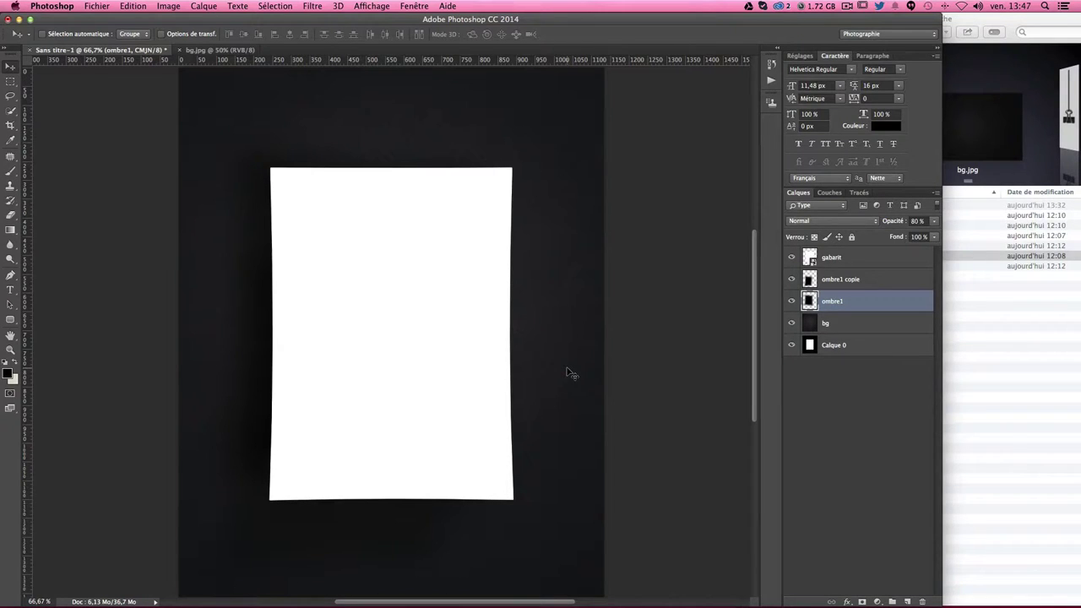
pyautogui.click(828, 326)
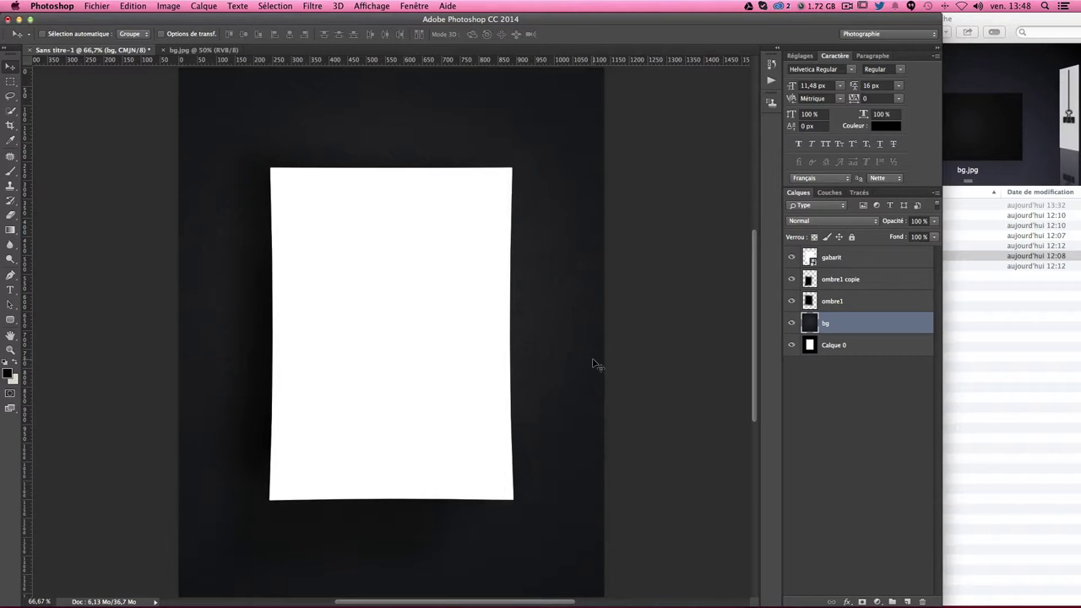
# Step: Brighten bg with Levels: white point about 237, midtones 1,00; then show guides
pyautogui.hotkey('ctrl', 'l')
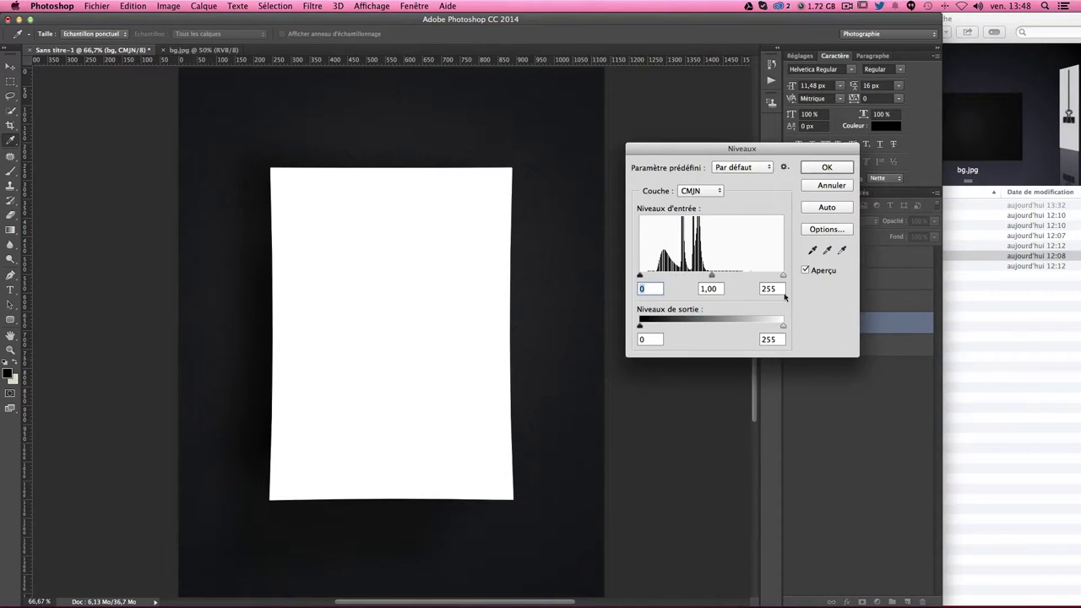
pyautogui.moveTo(710, 277); pyautogui.dragTo(702, 276)
pyautogui.moveTo(783, 275); pyautogui.dragTo(772, 276)
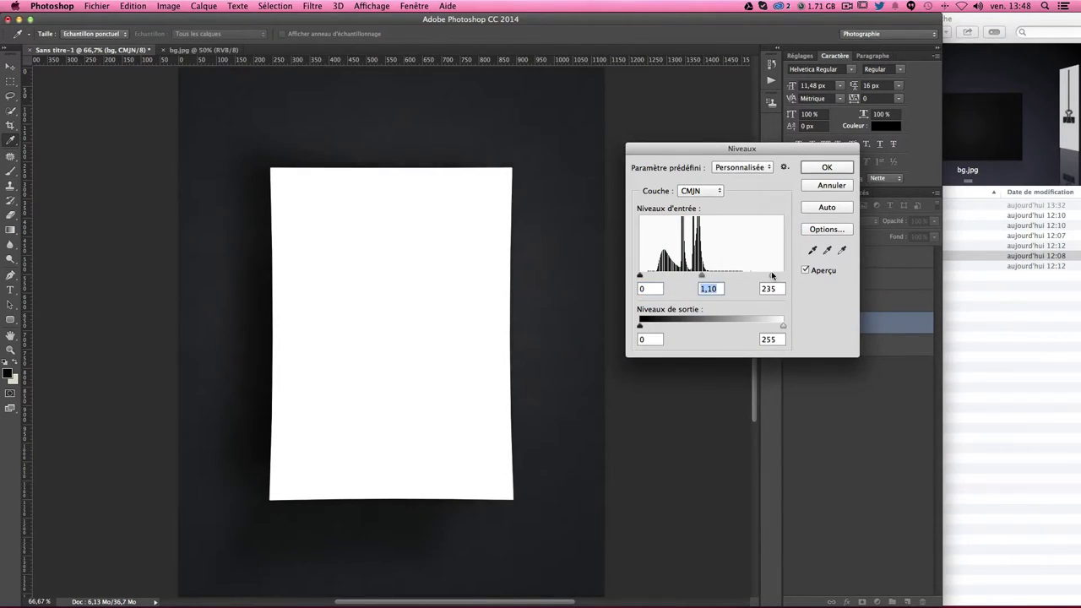
pyautogui.click(773, 276)
pyautogui.moveTo(705, 277); pyautogui.dragTo(707, 275)
pyautogui.click(816, 169)
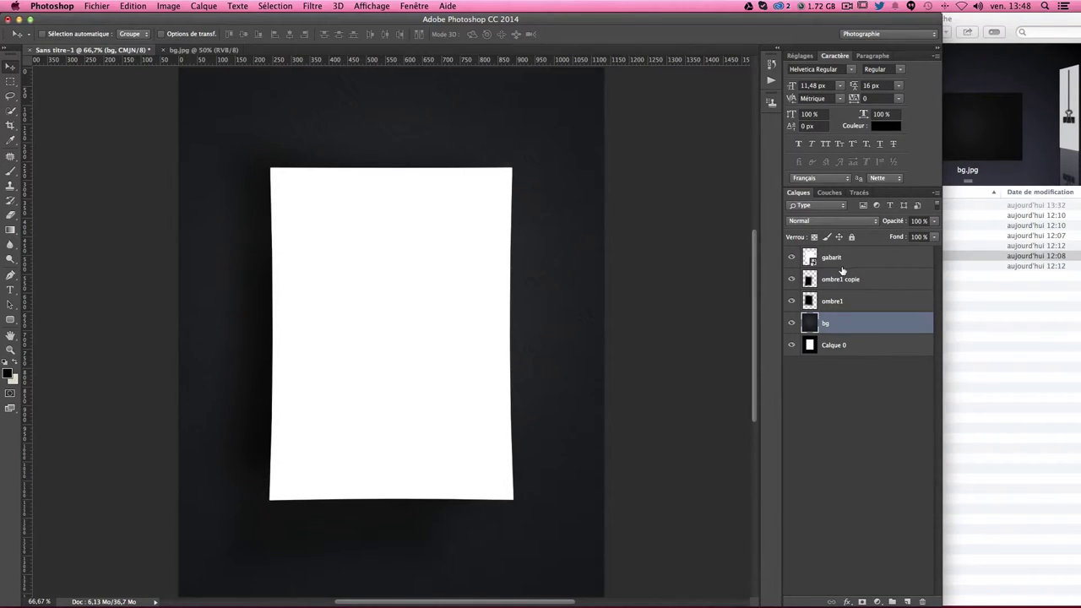
pyautogui.press('super+semicolon')
# Step: Select the gabarit layer and open its smart-object contents as gabarit.psb
pyautogui.press('super+1')
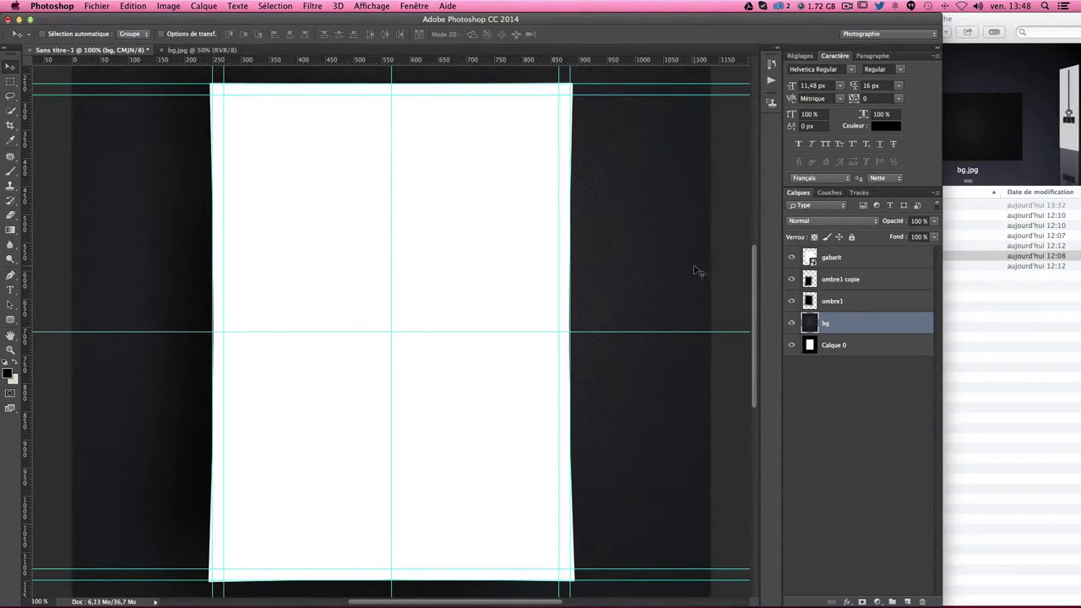
pyautogui.click(839, 260)
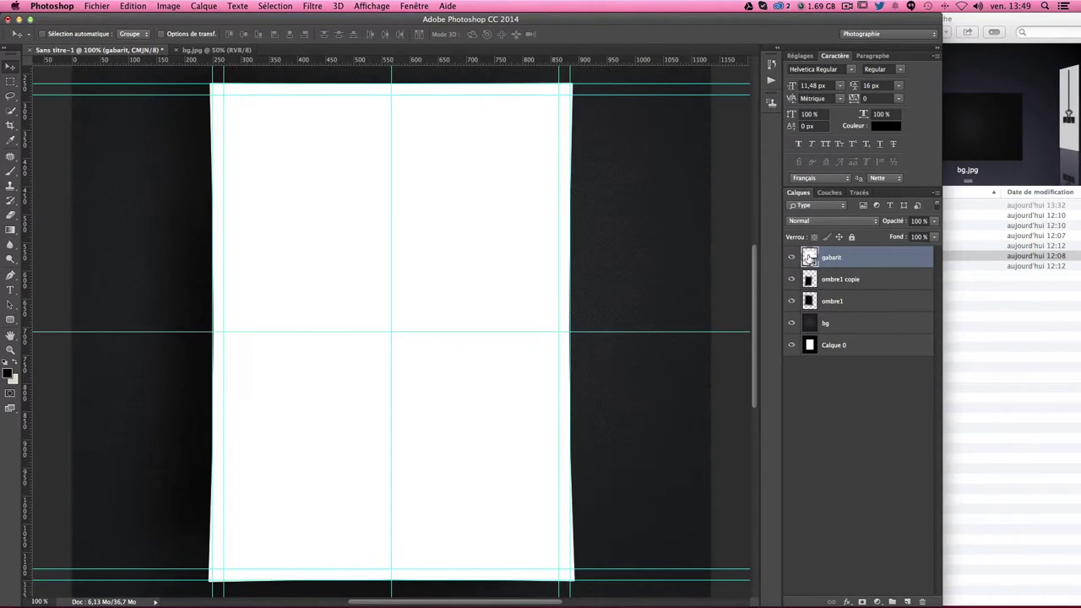
pyautogui.doubleClick(809, 257)
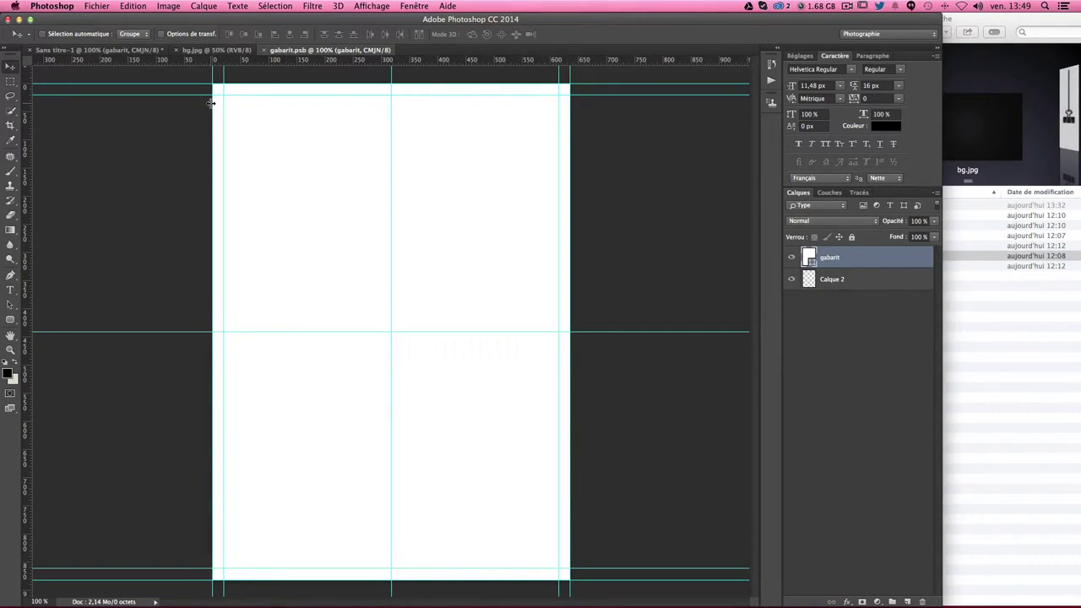
# Step: Open 1.jpg from the Finder project folder with Adobe Photoshop CC 2014
pyautogui.click(1000, 332)
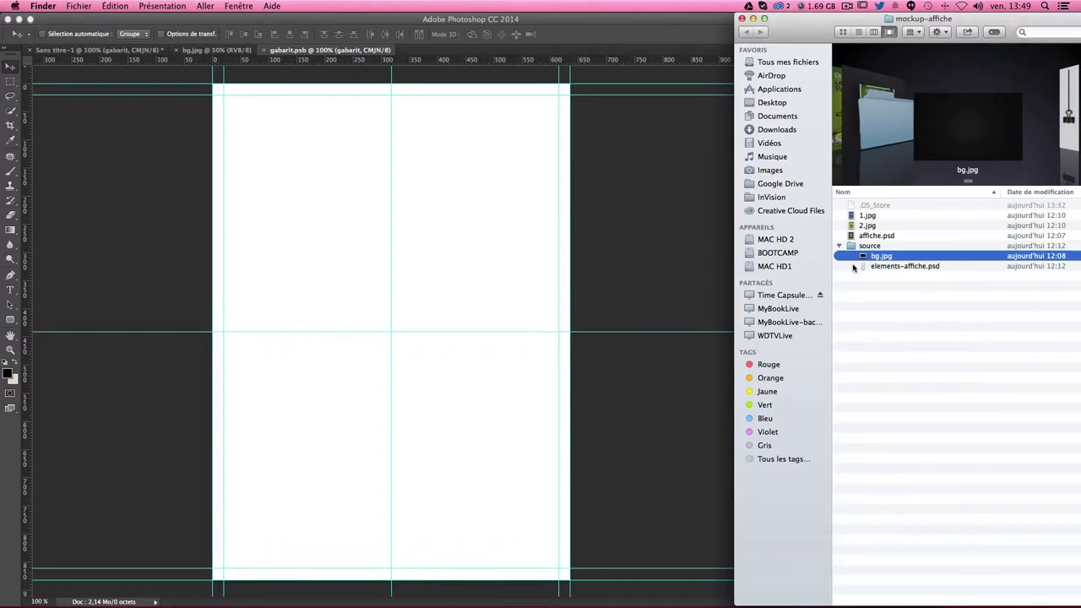
pyautogui.click(865, 216)
pyautogui.rightClick(864, 218)
pyautogui.moveTo(897, 231)
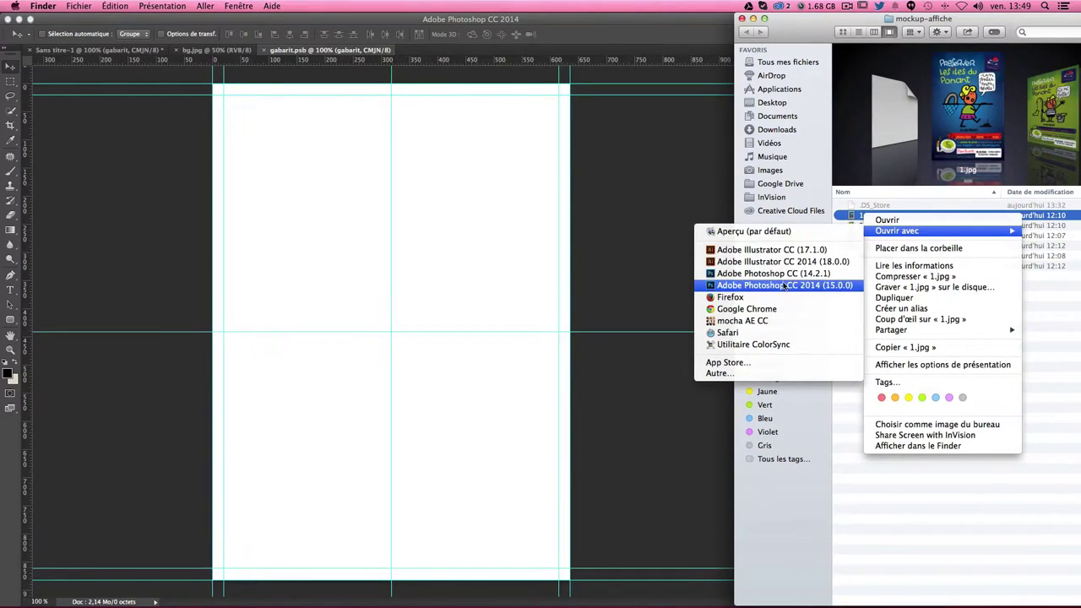
pyautogui.click(784, 285)
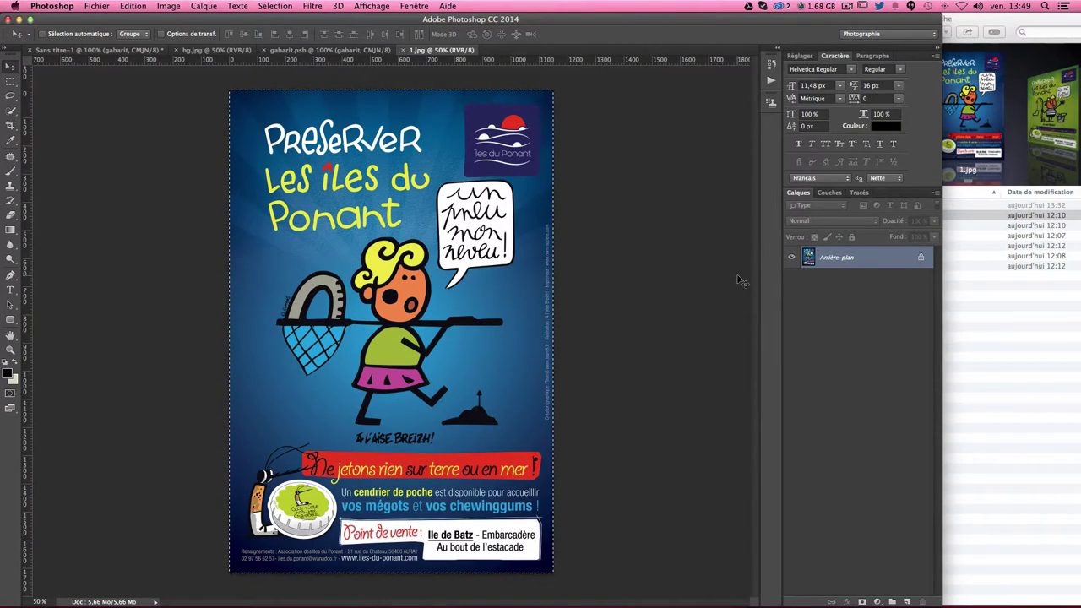
# Step: Paste the blue poster into gabarit.psb as Calque 3, scaled to fit inside the white border
pyautogui.press('super+w')
pyautogui.press('super+v')
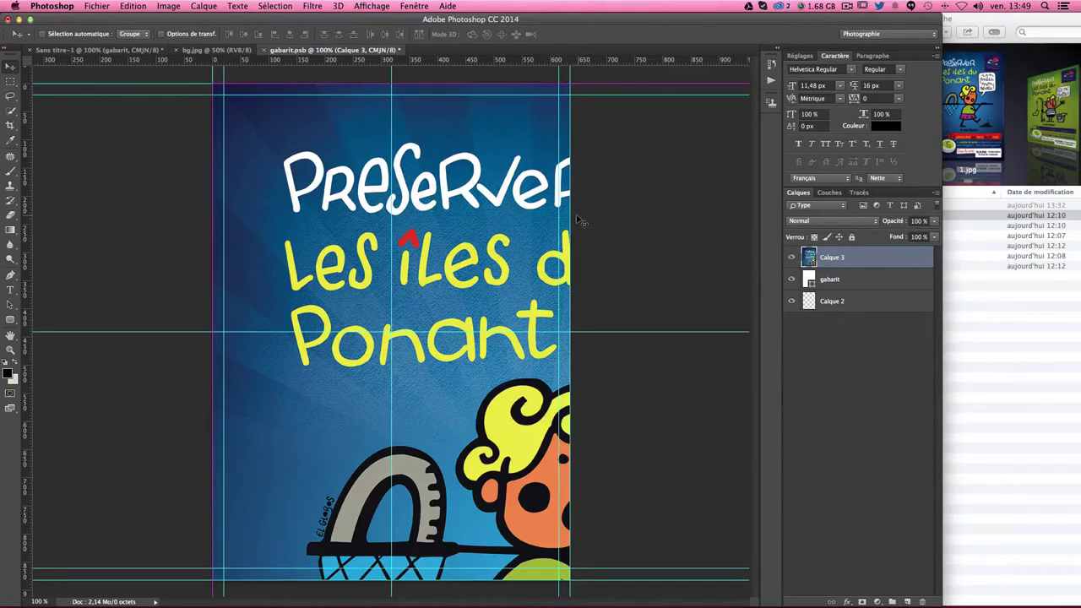
pyautogui.press('super+t')
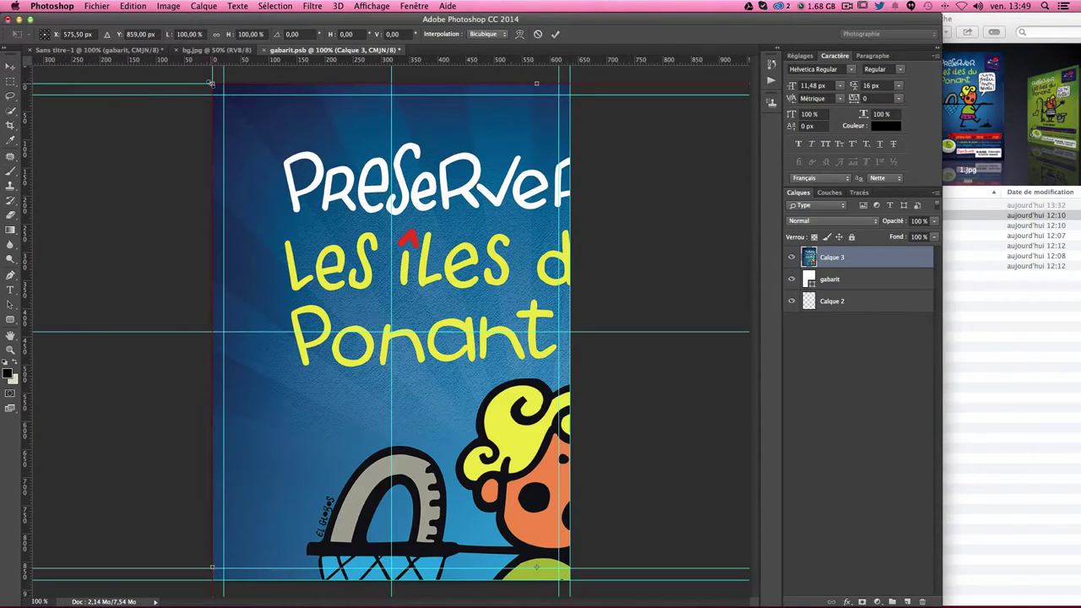
pyautogui.moveTo(213, 81)
pyautogui.mouseDown()
pyautogui.moveTo(557, 382)
pyautogui.moveTo(569, 522)
pyautogui.moveTo(308, 132)
pyautogui.mouseUp()
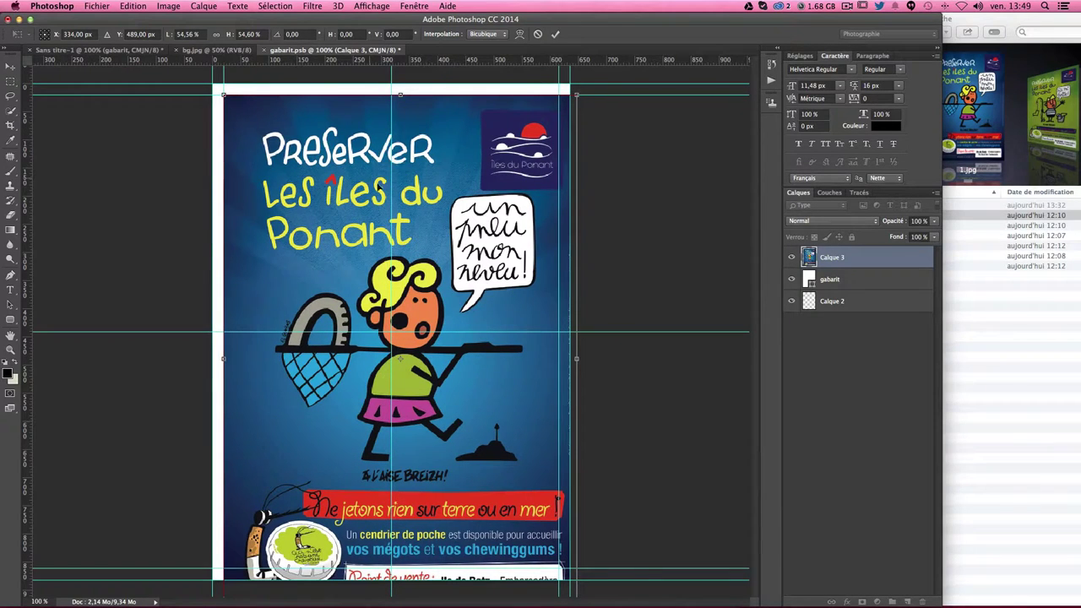
pyautogui.moveTo(576, 94); pyautogui.dragTo(560, 121)
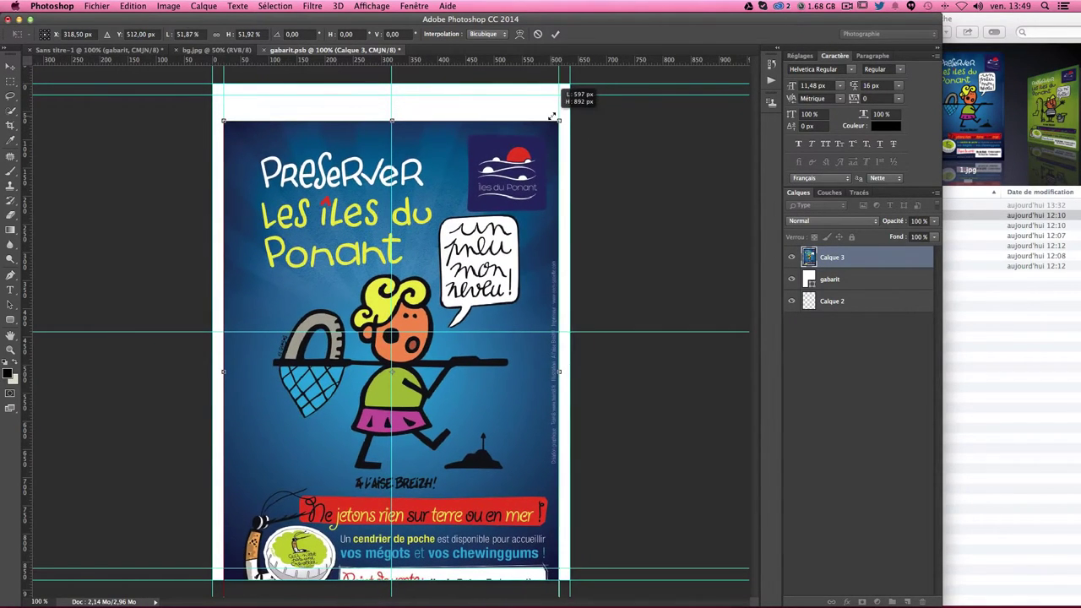
pyautogui.moveTo(454, 584); pyautogui.dragTo(454, 557)
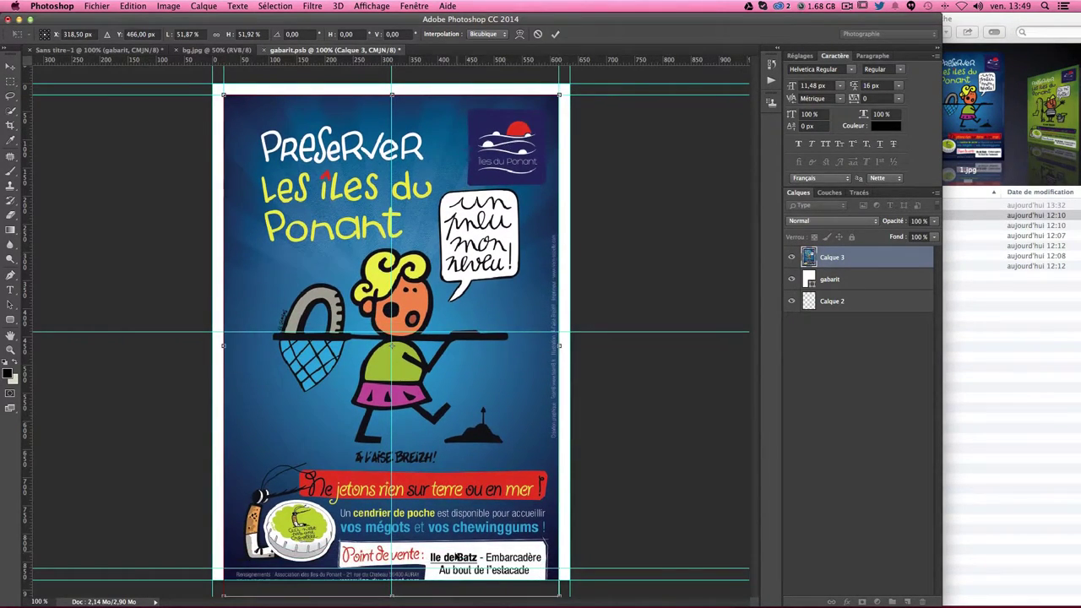
pyautogui.moveTo(392, 596); pyautogui.dragTo(394, 568)
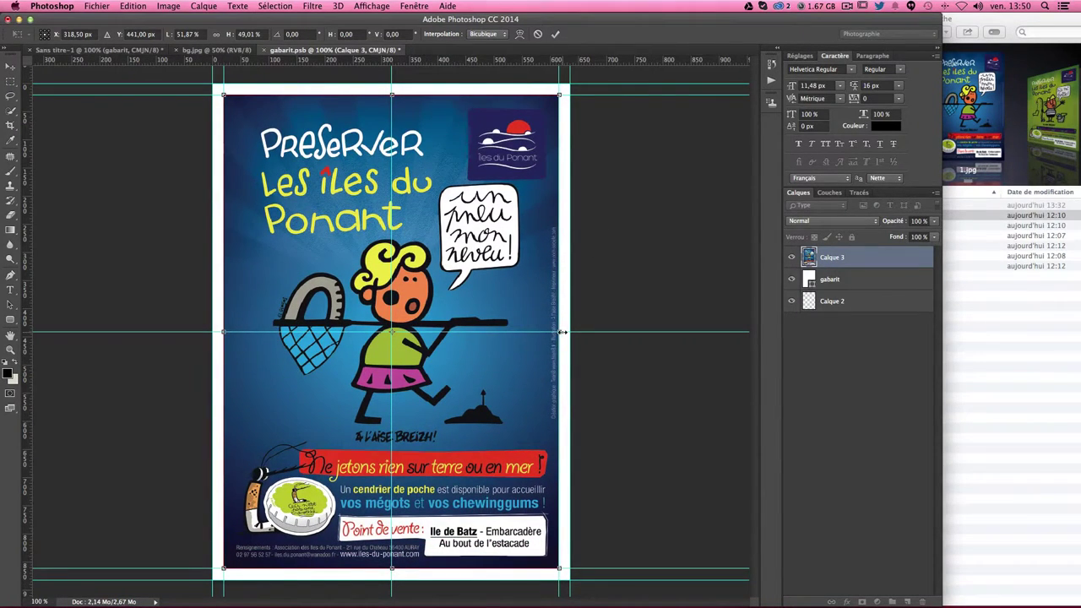
pyautogui.moveTo(565, 332); pyautogui.dragTo(563, 332)
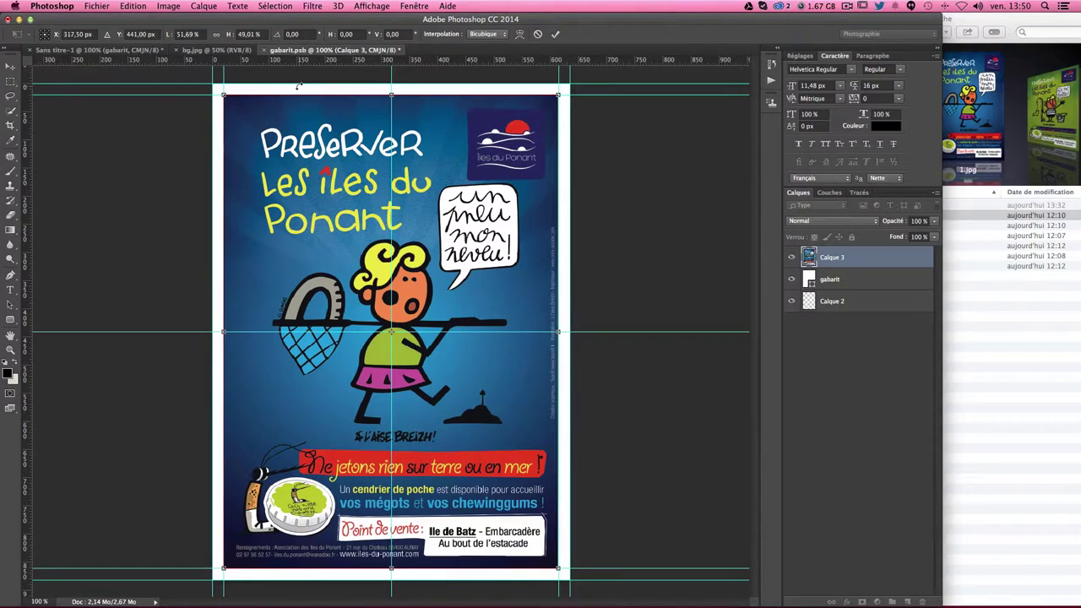
pyautogui.press('Return')
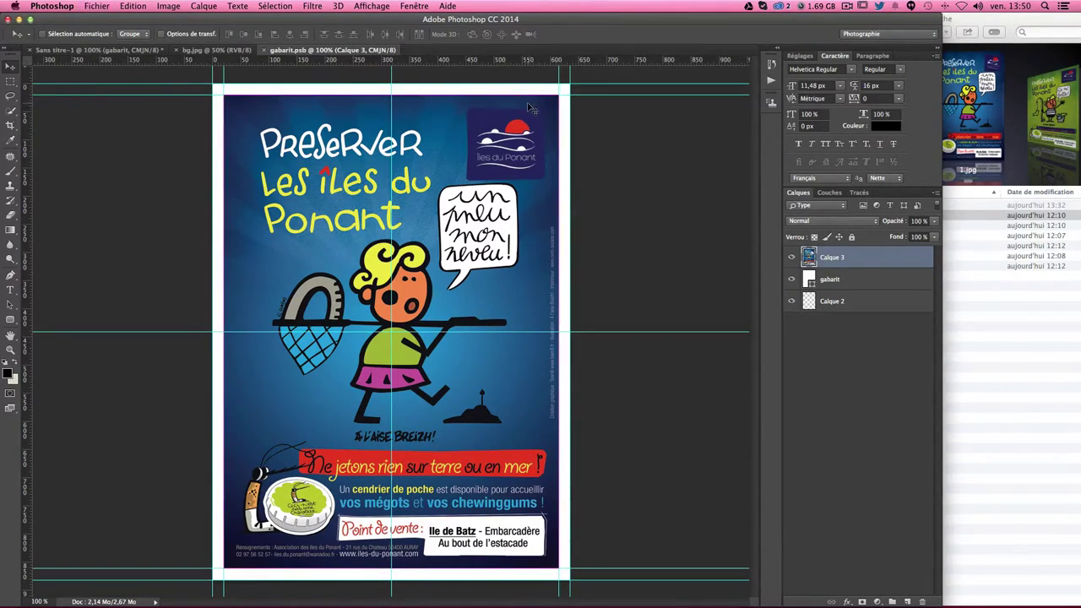
# Step: Review the Sans titre-1 mockup showing the blue poster at two zoom levels
pyautogui.click(84, 51)
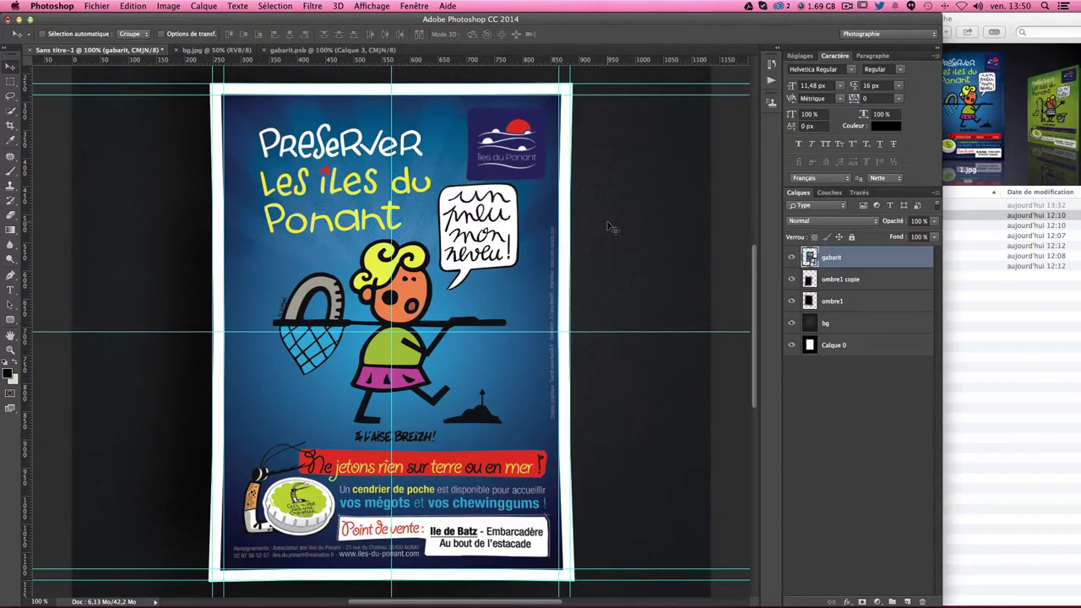
pyautogui.moveTo(612, 228); pyautogui.dragTo(611, 228)
pyautogui.moveTo(611, 228); pyautogui.dragTo(612, 228)
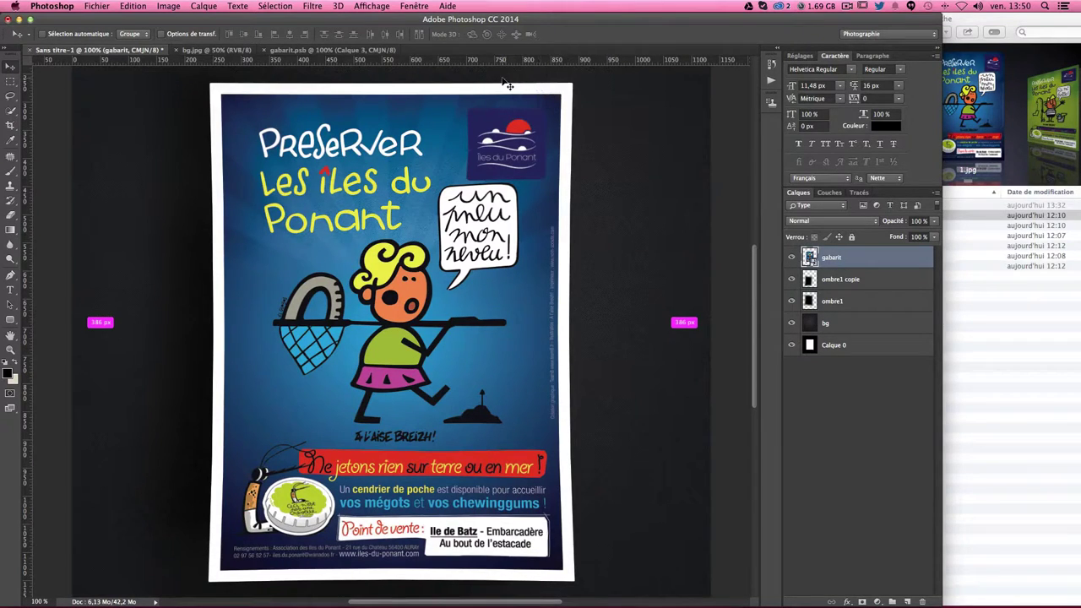
pyautogui.hotkey('ctrl', '-')
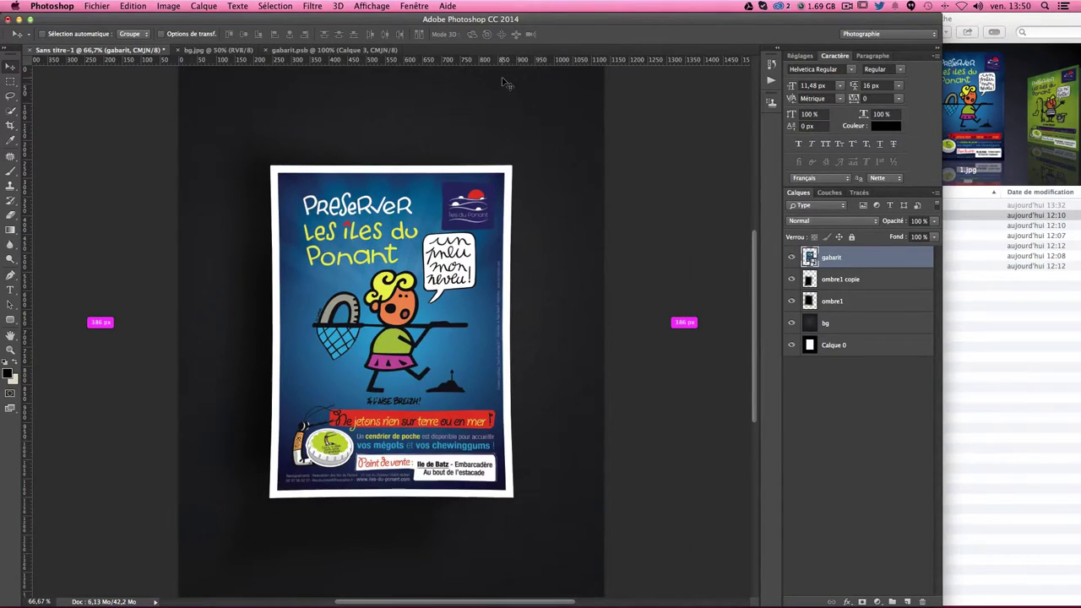
pyautogui.hotkey('ctrl', '+')
pyautogui.hotkey('ctrl', '-')
pyautogui.hotkey('ctrl', '+')
pyautogui.hotkey('ctrl', '-')
pyautogui.hotkey('ctrl', '+')
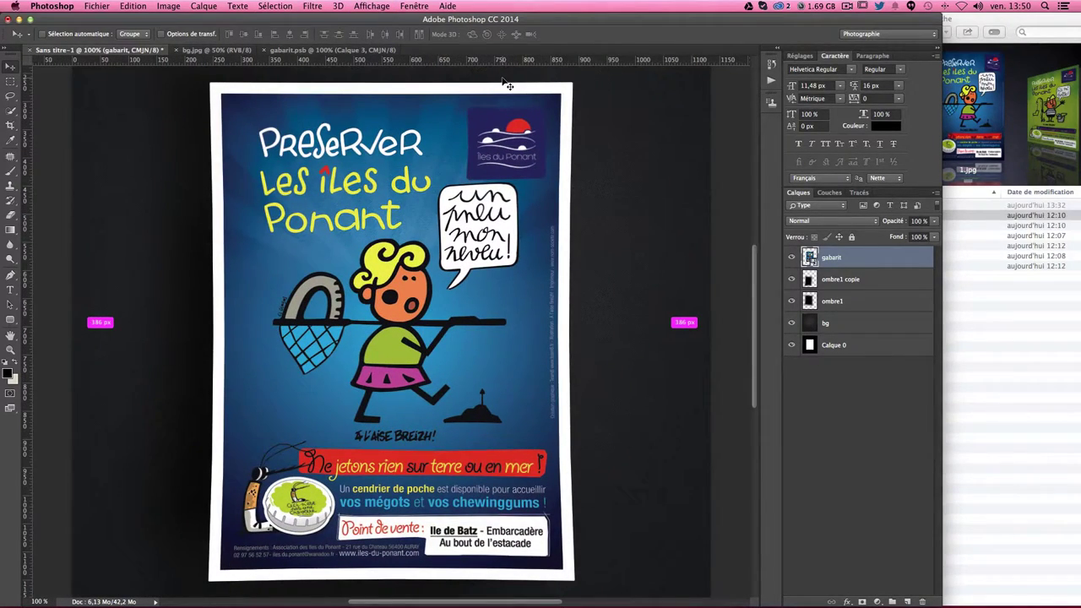
# Step: Open 2.jpg from the Finder project folder in Photoshop CC 2014
pyautogui.click(1015, 356)
pyautogui.click(863, 225)
pyautogui.rightClick(863, 226)
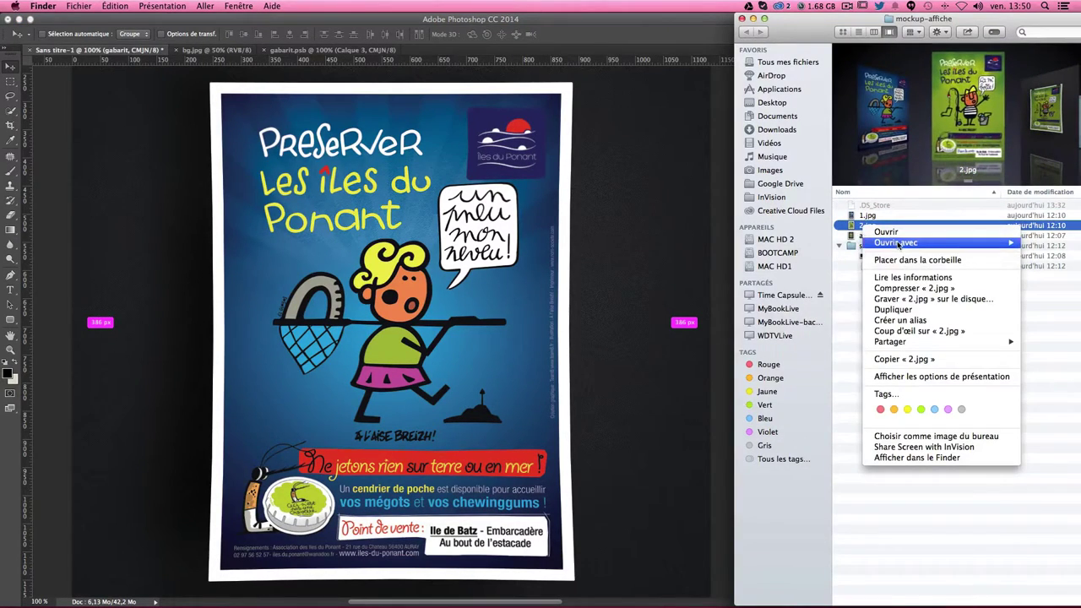
pyautogui.click(798, 299)
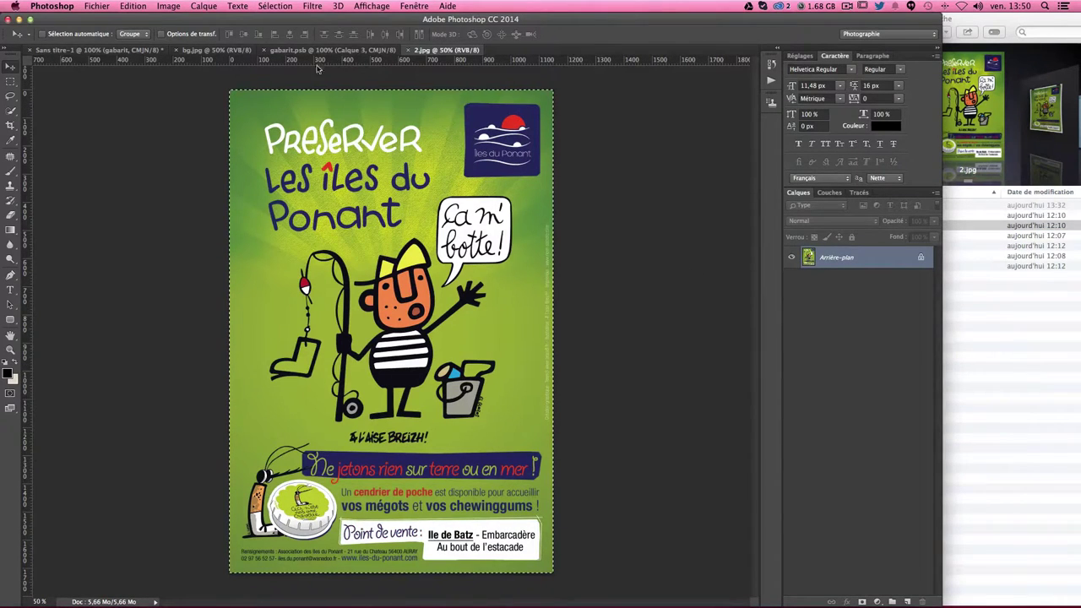
# Step: Add the green poster to gabarit.psb as Calque 4, fitted to the white border, then view the mockup
pyautogui.click(292, 51)
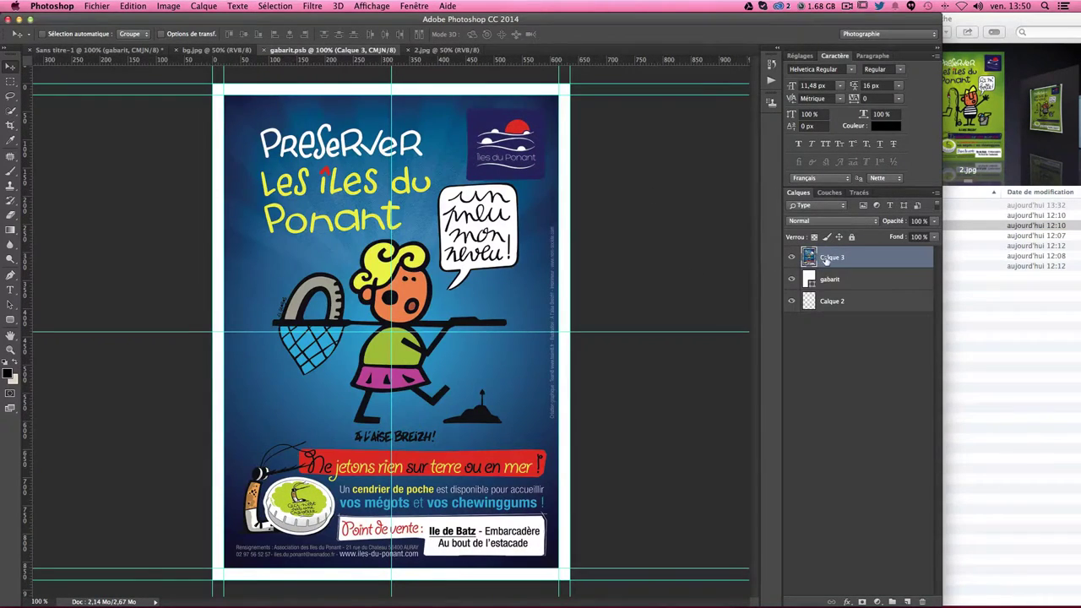
pyautogui.moveTo(817, 262); pyautogui.dragTo(818, 286)
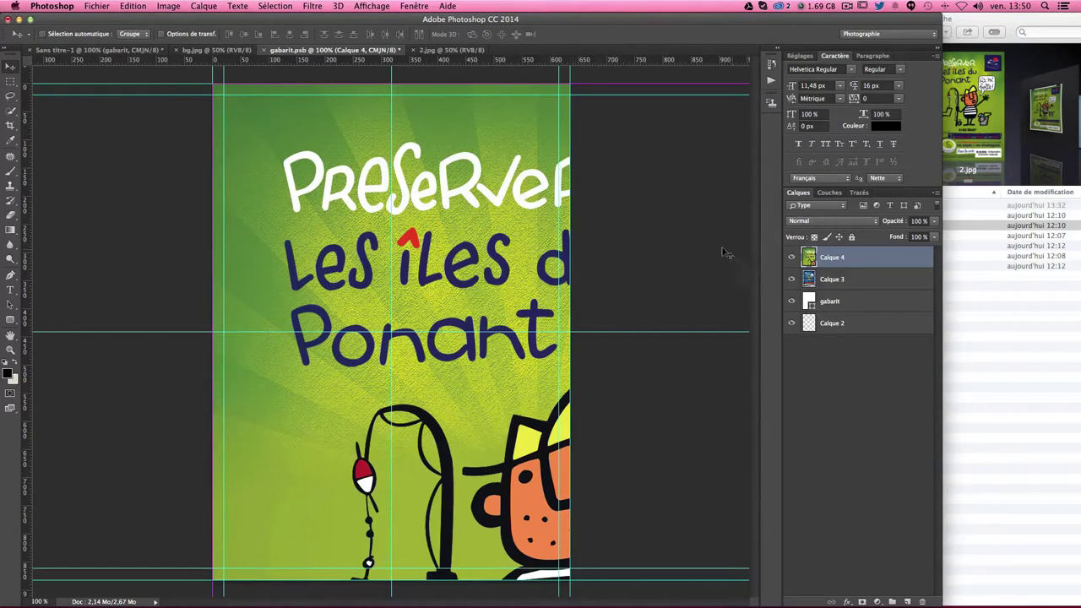
pyautogui.press('super+t')
pyautogui.moveTo(214, 83)
pyautogui.mouseDown()
pyautogui.moveTo(666, 449)
pyautogui.moveTo(700, 507)
pyautogui.moveTo(684, 542)
pyautogui.mouseUp()
pyautogui.press('super+z')
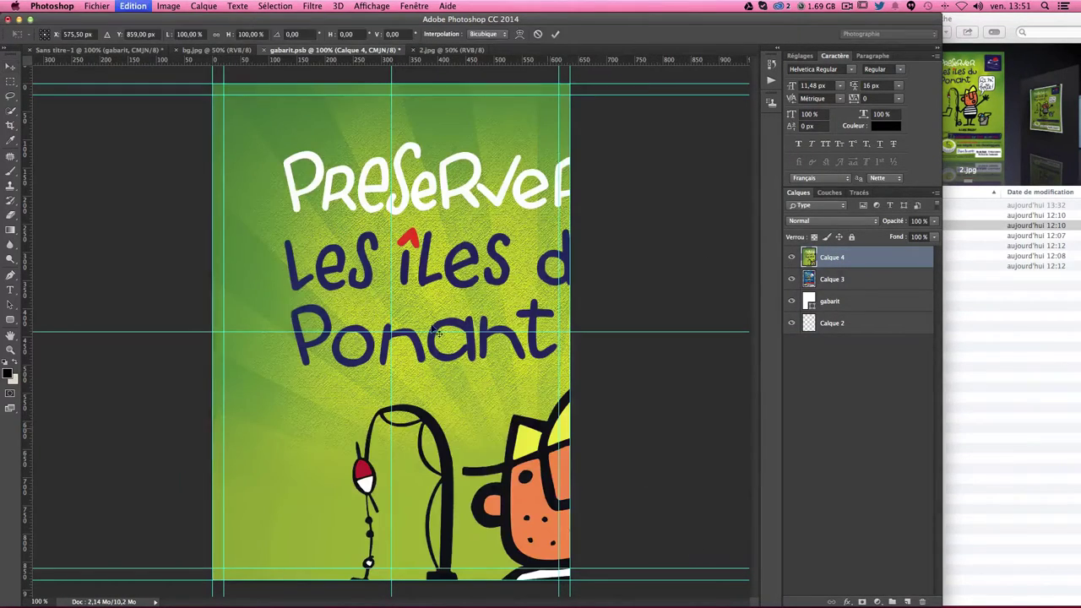
pyautogui.moveTo(214, 85)
pyautogui.mouseDown()
pyautogui.moveTo(460, 422)
pyautogui.moveTo(253, 127)
pyautogui.moveTo(277, 161)
pyautogui.mouseUp()
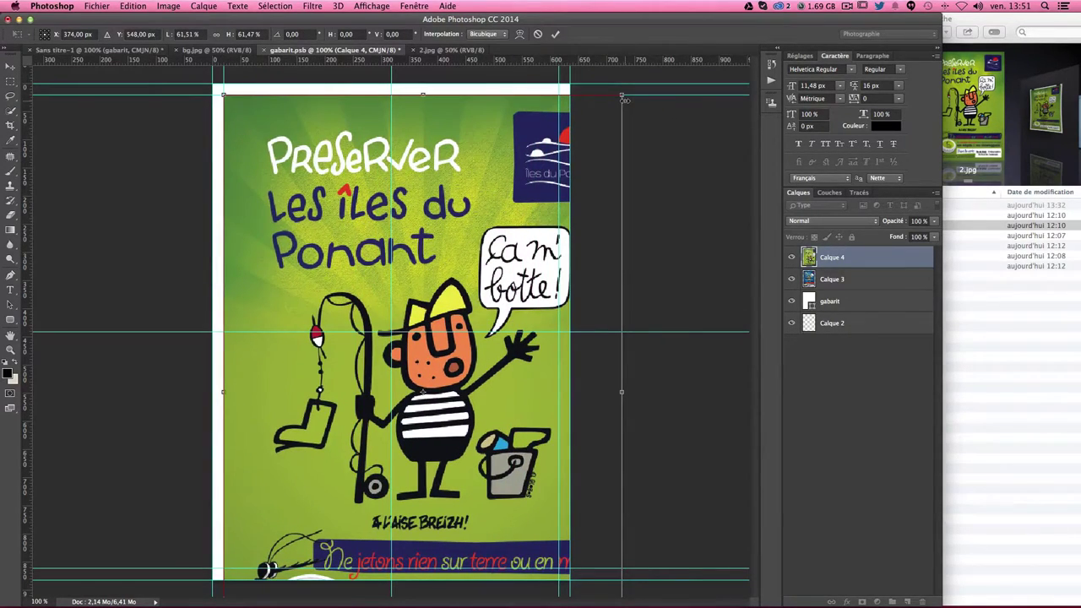
pyautogui.moveTo(622, 95); pyautogui.dragTo(541, 95)
pyautogui.moveTo(595, 148)
pyautogui.mouseDown()
pyautogui.moveTo(615, 93)
pyautogui.moveTo(544, 175)
pyautogui.mouseUp()
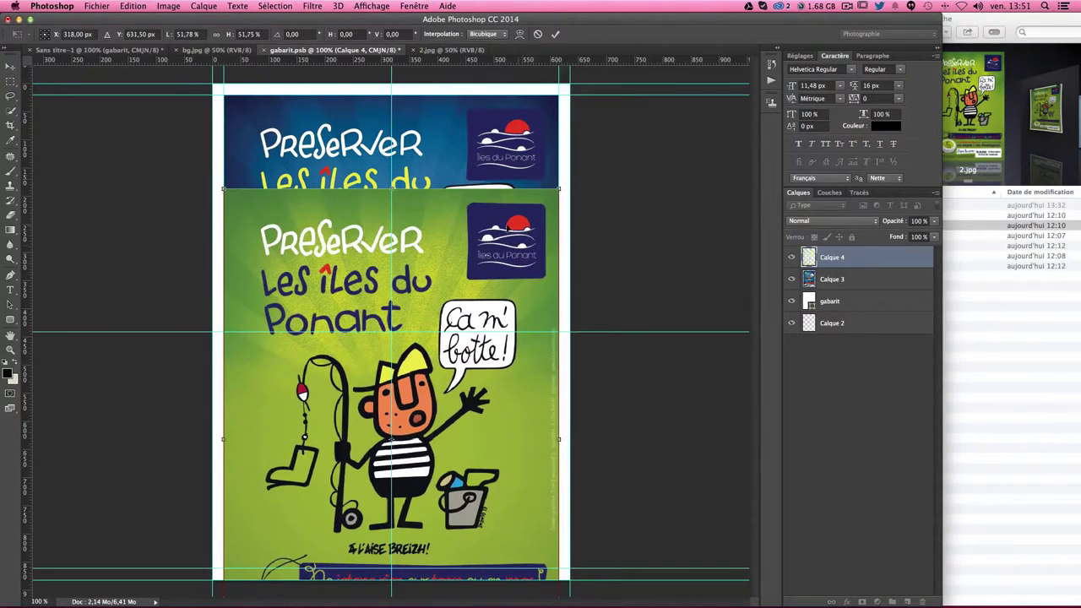
pyautogui.moveTo(464, 312); pyautogui.dragTo(465, 171)
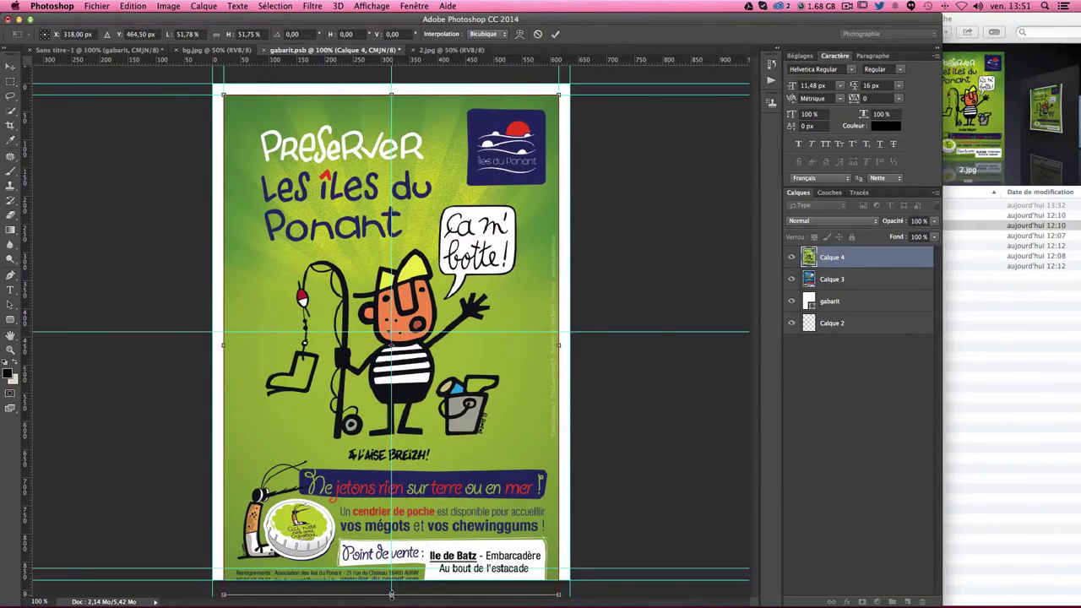
pyautogui.moveTo(391, 594); pyautogui.dragTo(393, 568)
pyautogui.press('Return')
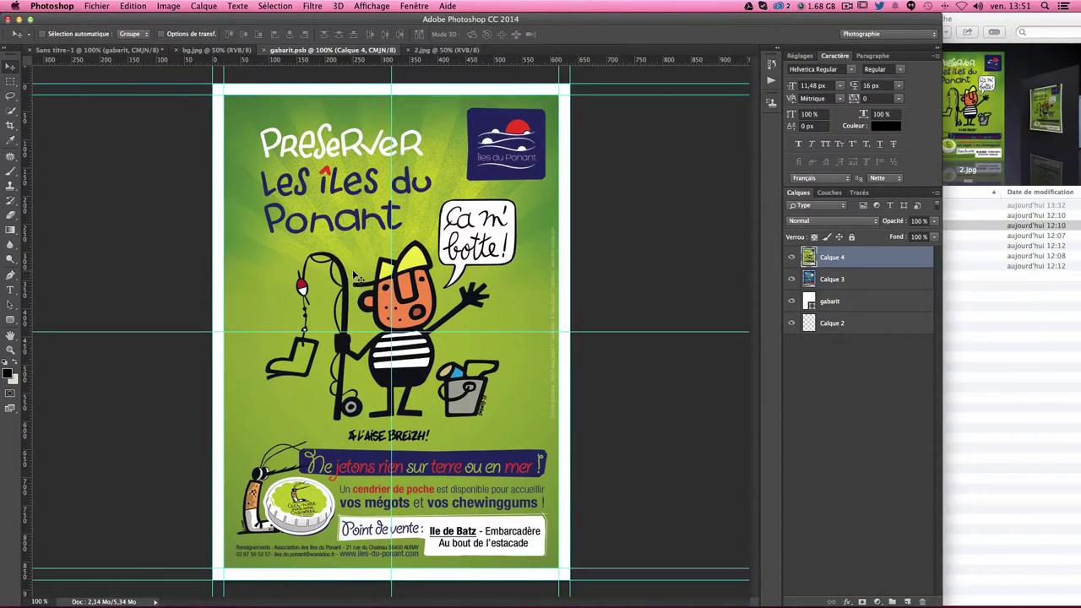
pyautogui.click(98, 51)
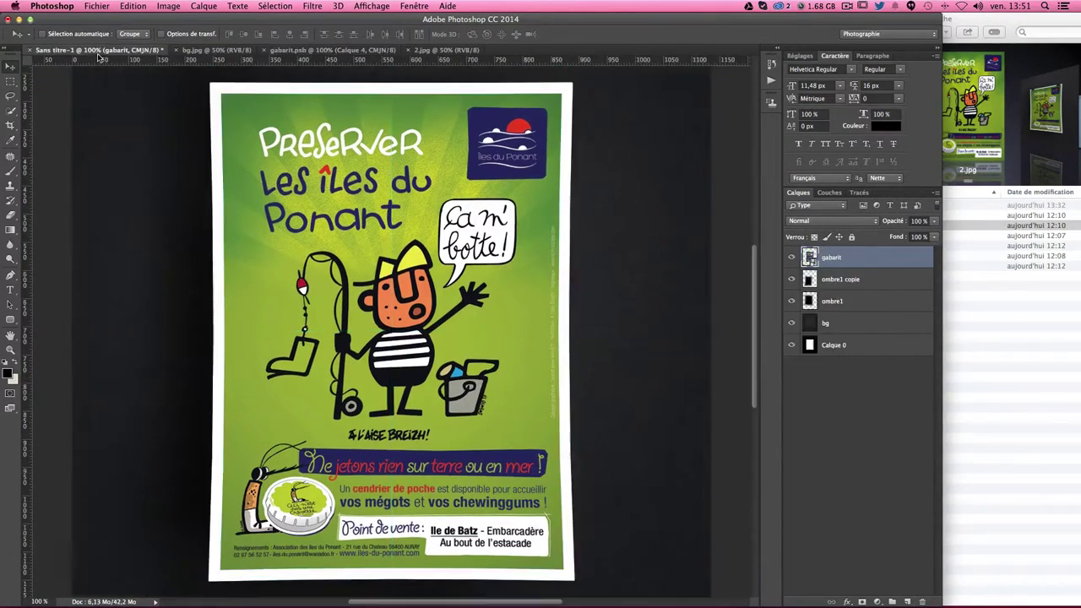
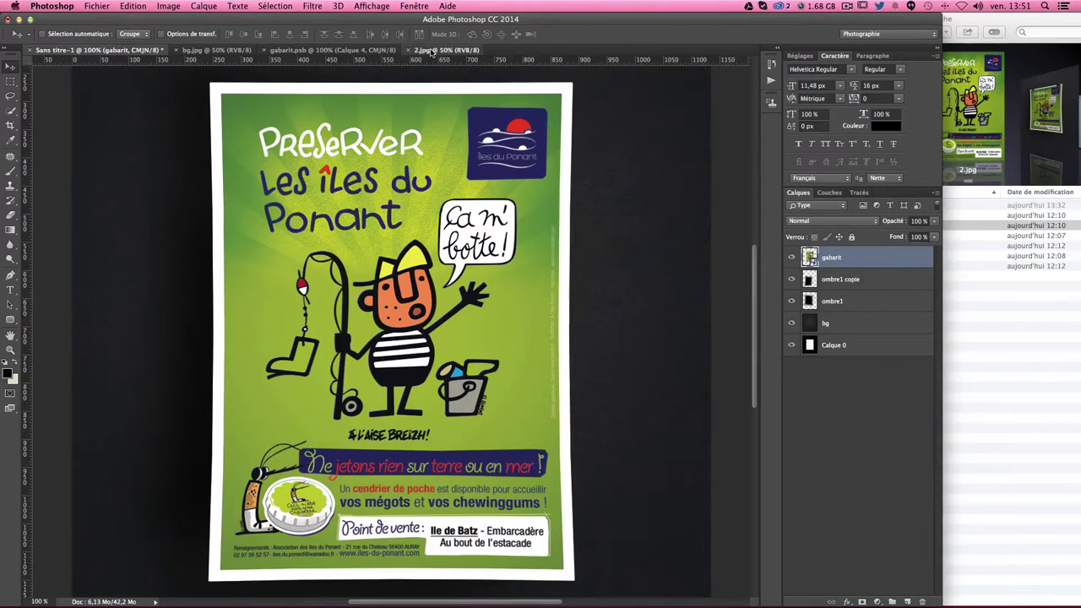
# Step: Hide Calque 4 in gabarit.psb to show the blue poster, then open elements-affiche.psd
pyautogui.click(355, 50)
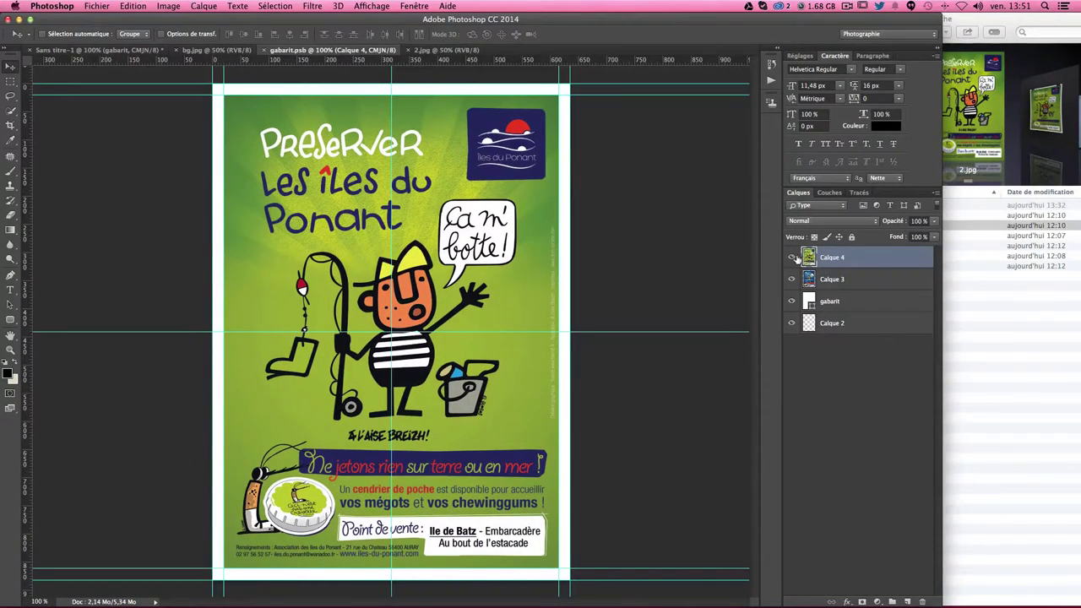
pyautogui.click(792, 258)
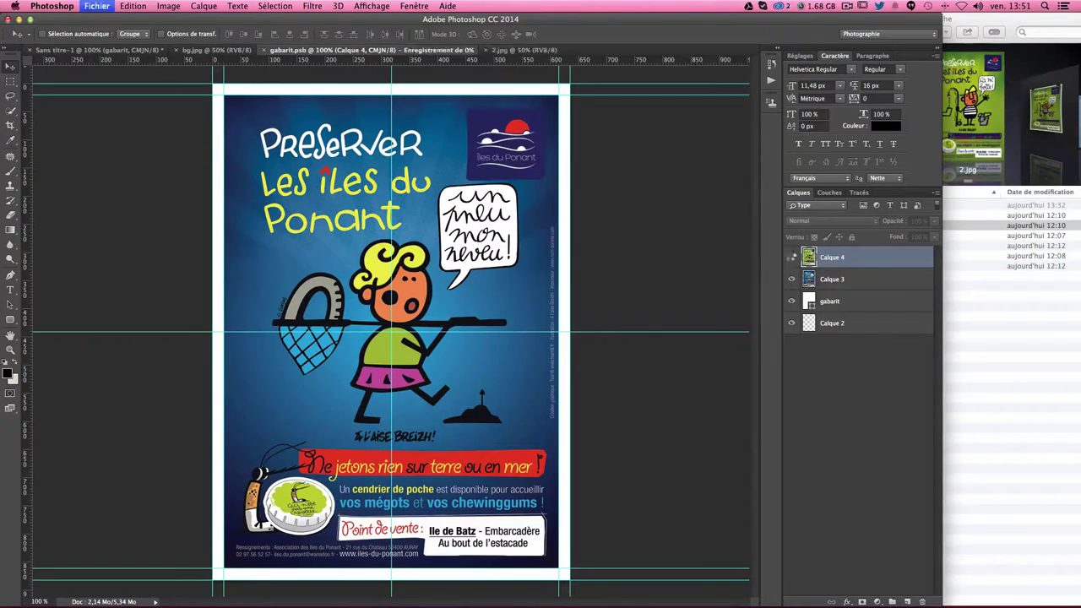
pyautogui.click(85, 52)
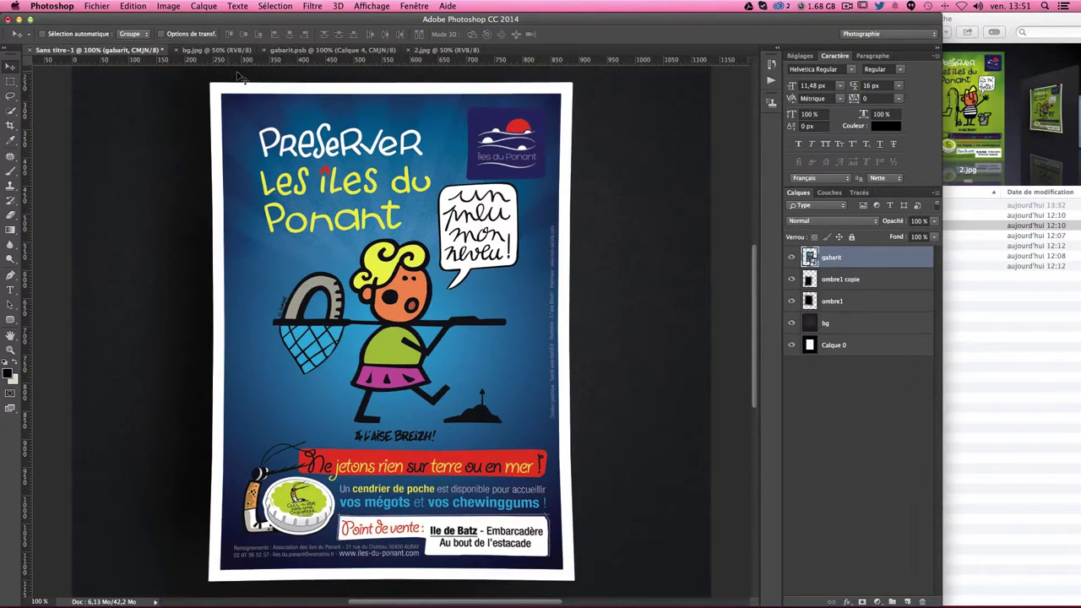
pyautogui.click(999, 393)
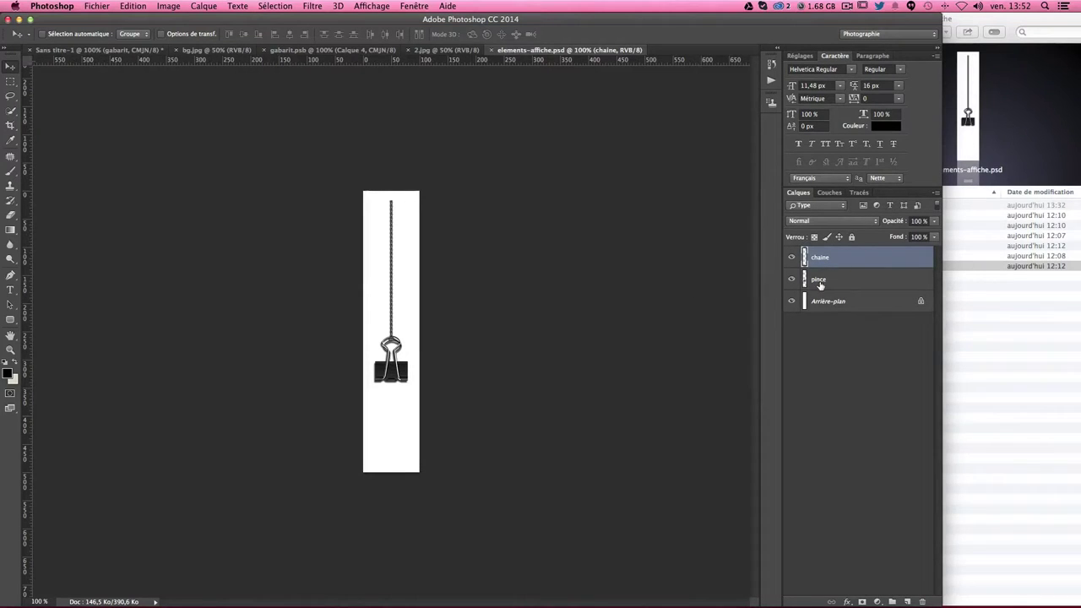
# Step: Merge the chaine and pince layers in elements-affiche and select the whole canvas
pyautogui.keyDown('shift'); pyautogui.click(821, 280); pyautogui.keyUp('shift')
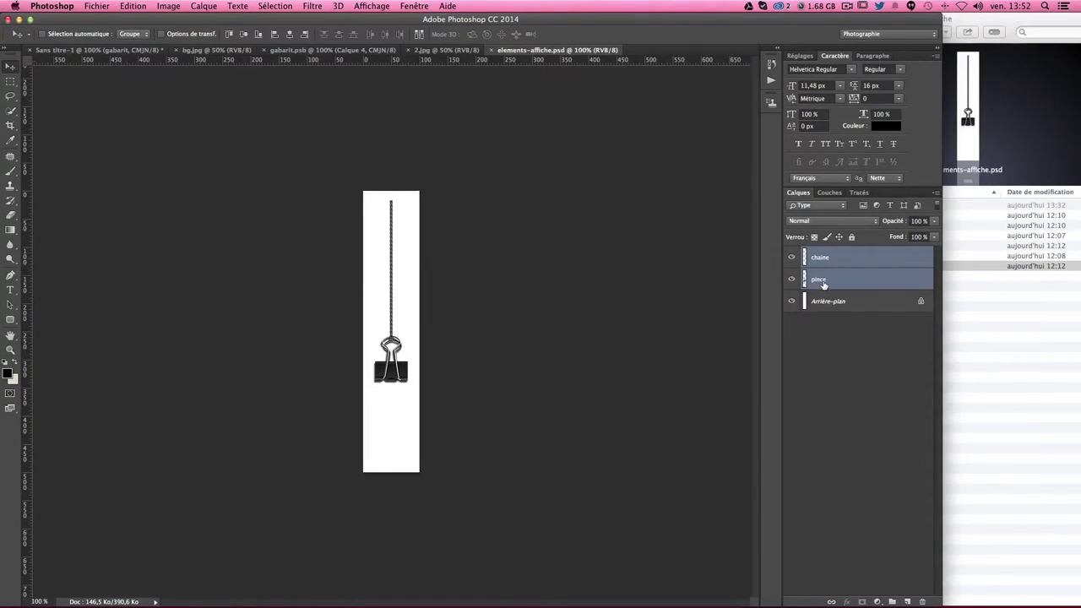
pyautogui.rightClick(824, 285)
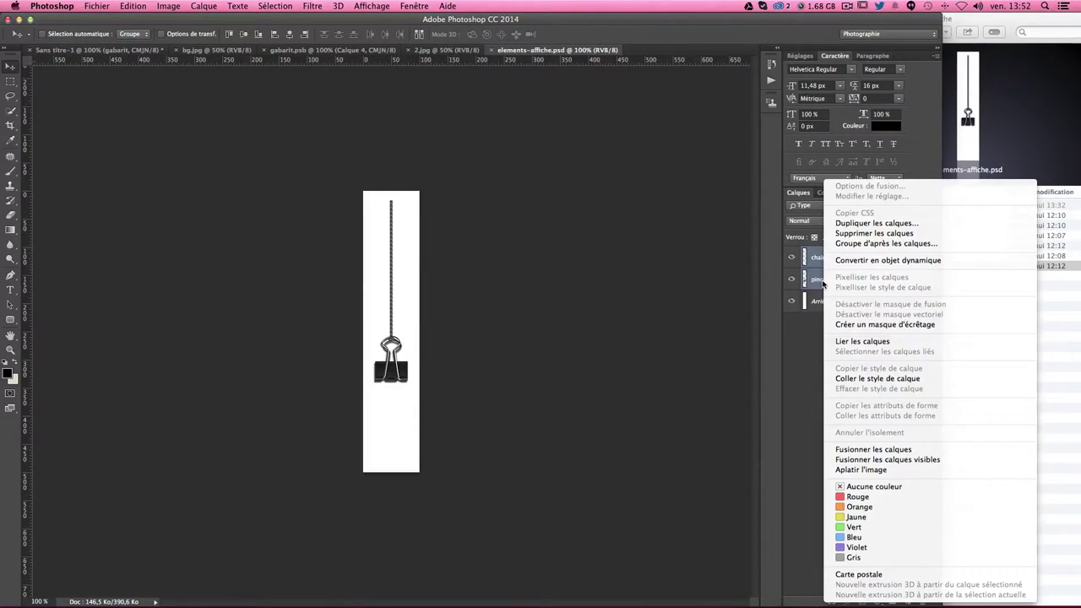
pyautogui.click(865, 450)
pyautogui.press('super+a')
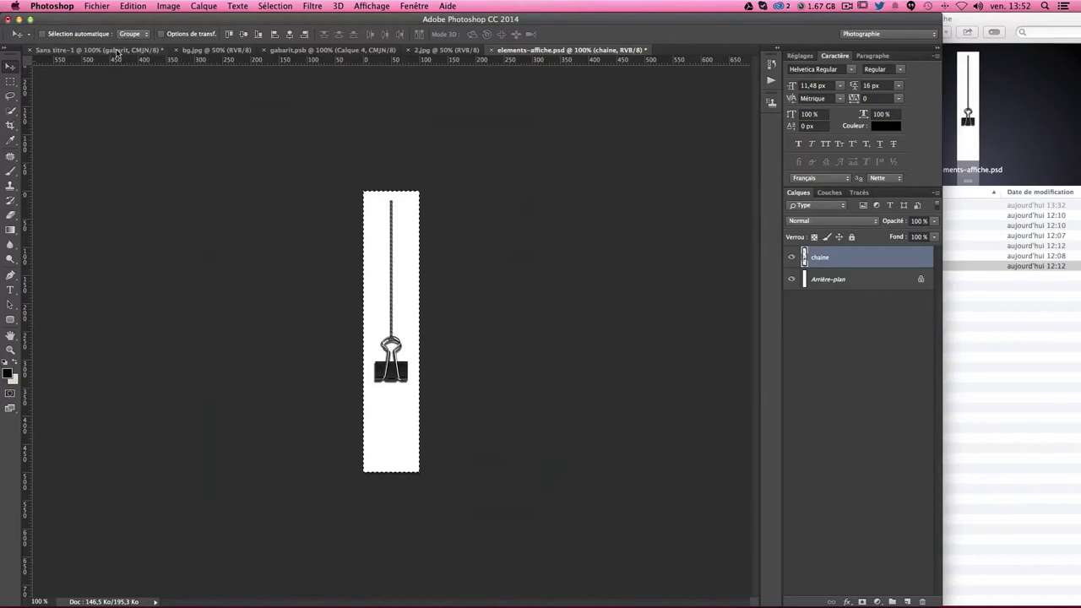
# Step: Paste the clip and string into Sans titre-1 as a layer named attache-gauche
pyautogui.click(99, 50)
pyautogui.scroll(2, 639, 250)
pyautogui.scroll(3, 640, 250)
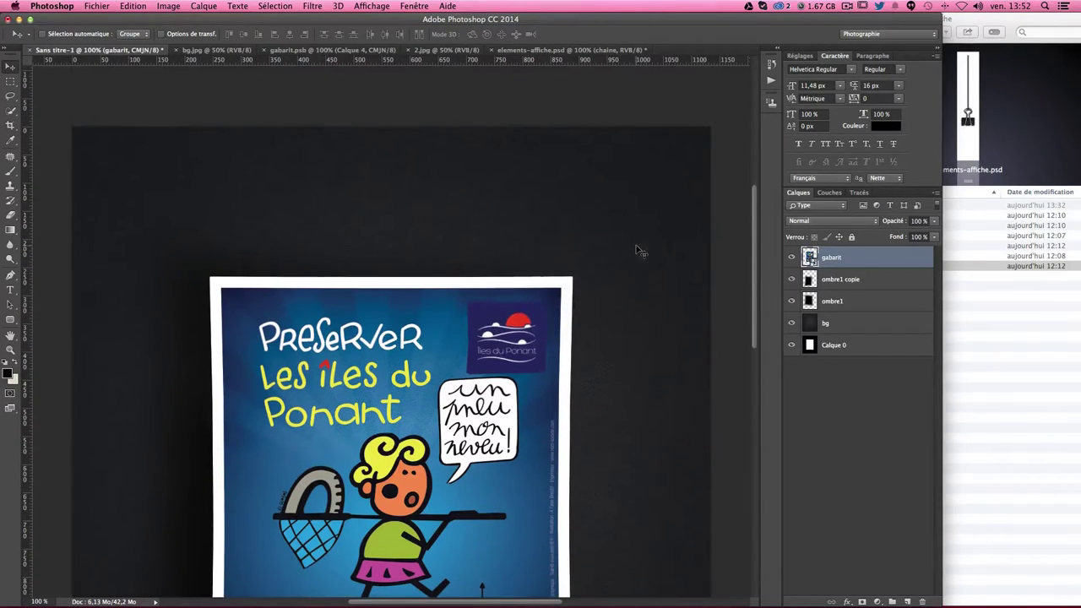
pyautogui.hotkey('ctrl', 'v')
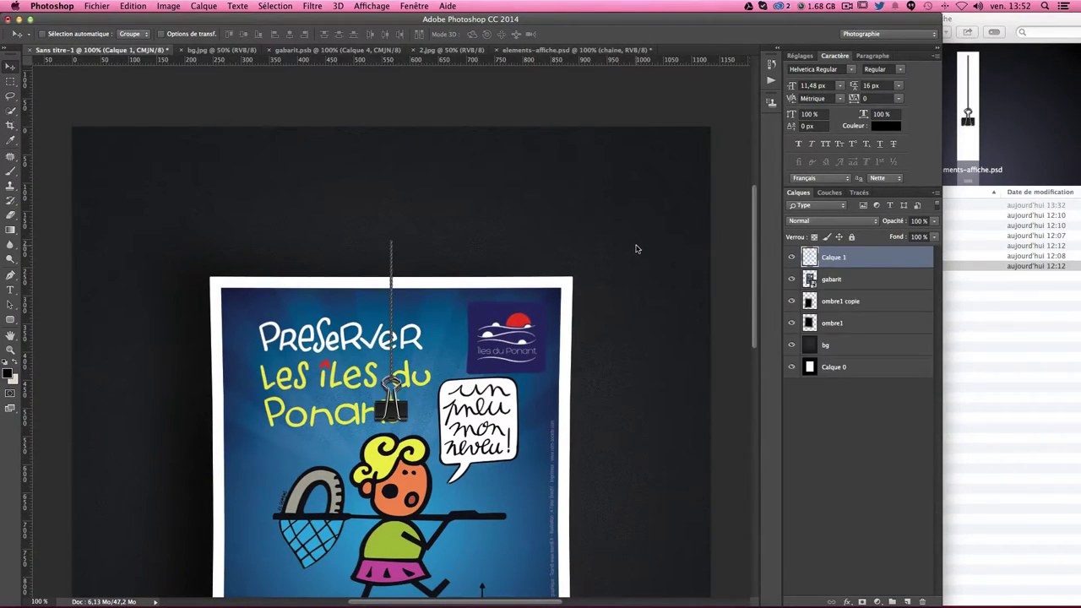
pyautogui.scroll(-1, 497, 369)
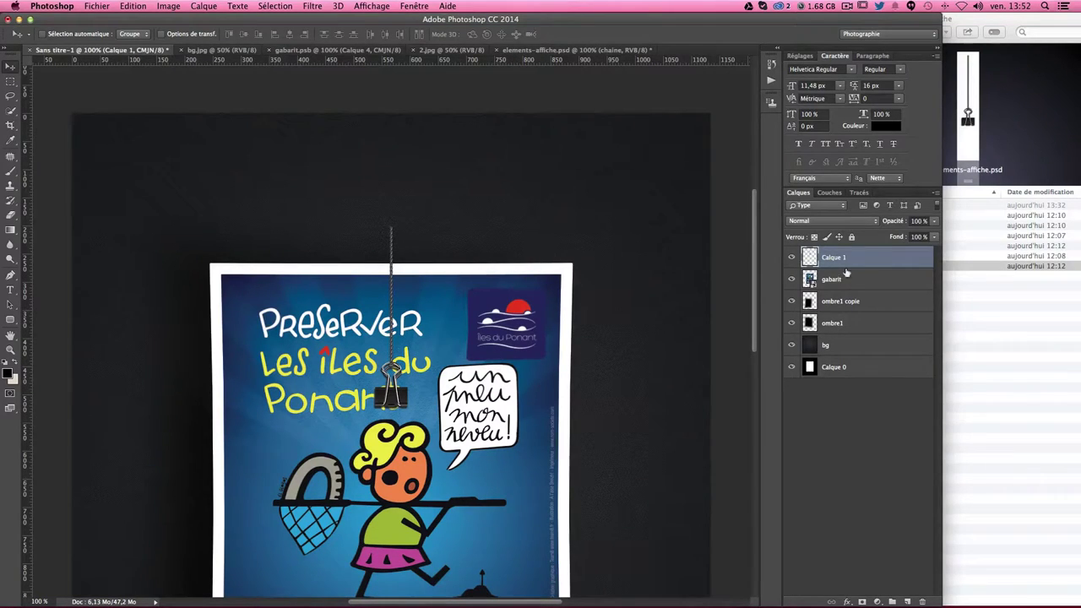
pyautogui.doubleClick(834, 258)
pyautogui.write('p')
pyautogui.write('gauche')
pyautogui.press('Return')
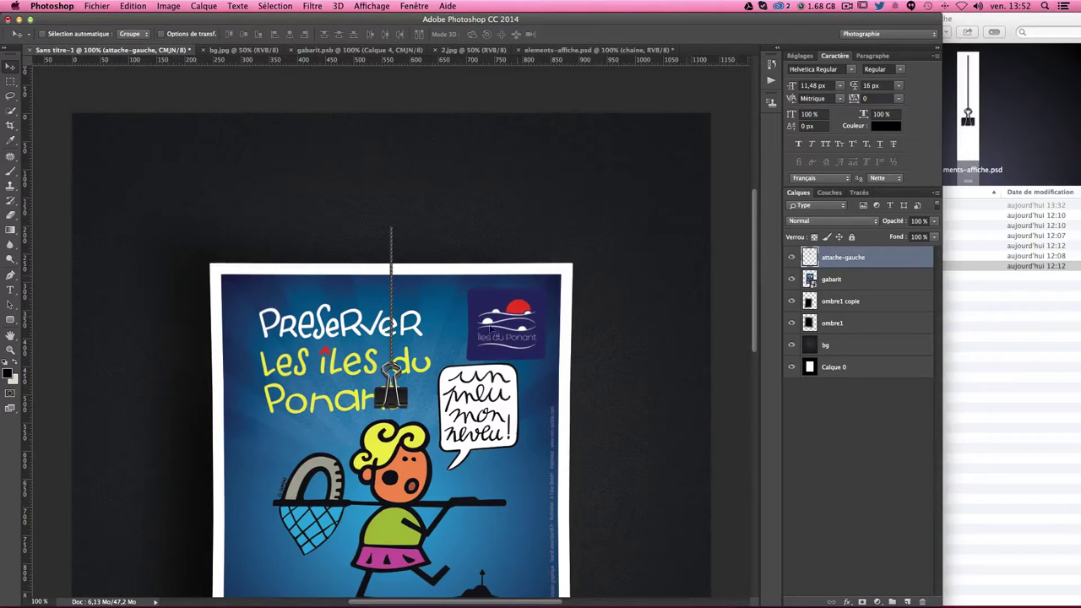
# Step: Drag and nudge the attache-gauche clip onto the blue poster's top-left edge
pyautogui.moveTo(392, 392); pyautogui.dragTo(247, 251)
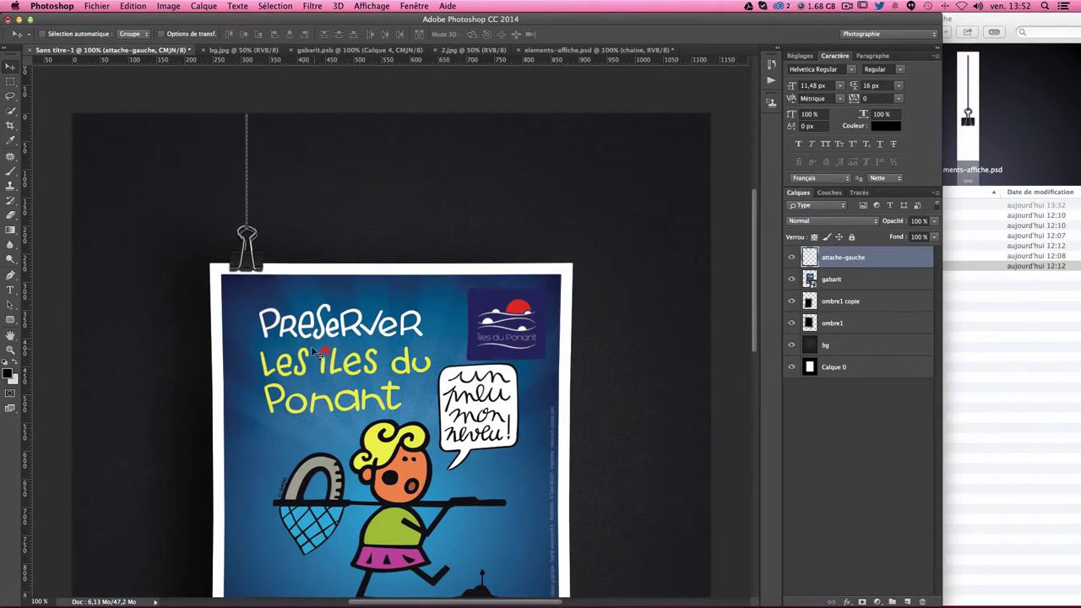
pyautogui.moveTo(312, 349); pyautogui.dragTo(311, 347)
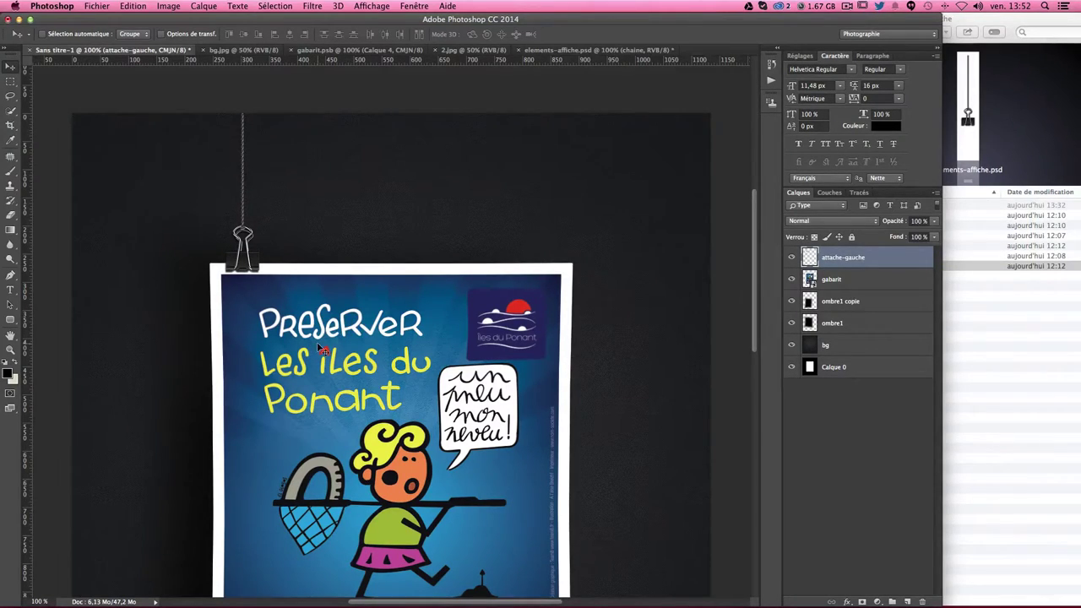
pyautogui.press('Right')
pyautogui.press('Right')
pyautogui.press('Right')
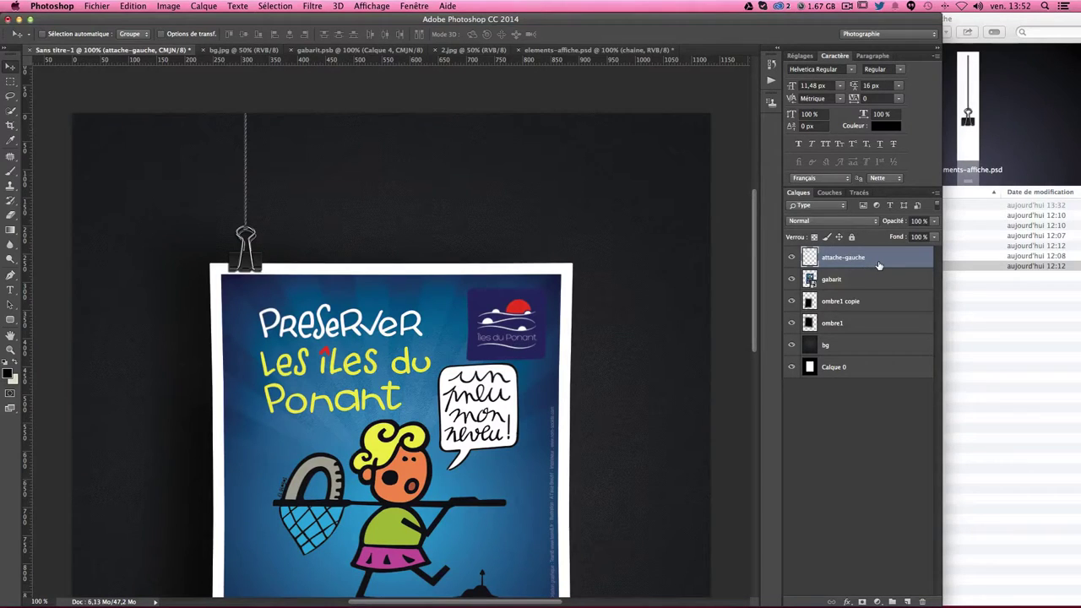
# Step: Give attache-gauche a drop shadow: 50% opacity, 45° angle, 5 px distance, 10 px size
pyautogui.doubleClick(879, 261)
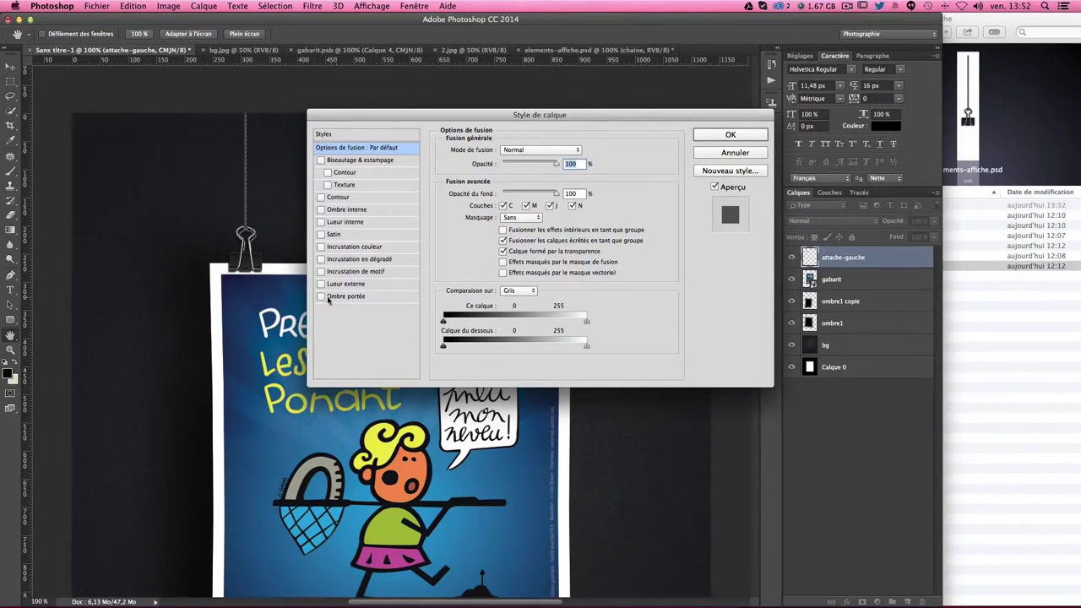
pyautogui.click(321, 297)
pyautogui.moveTo(500, 114); pyautogui.dragTo(665, 114)
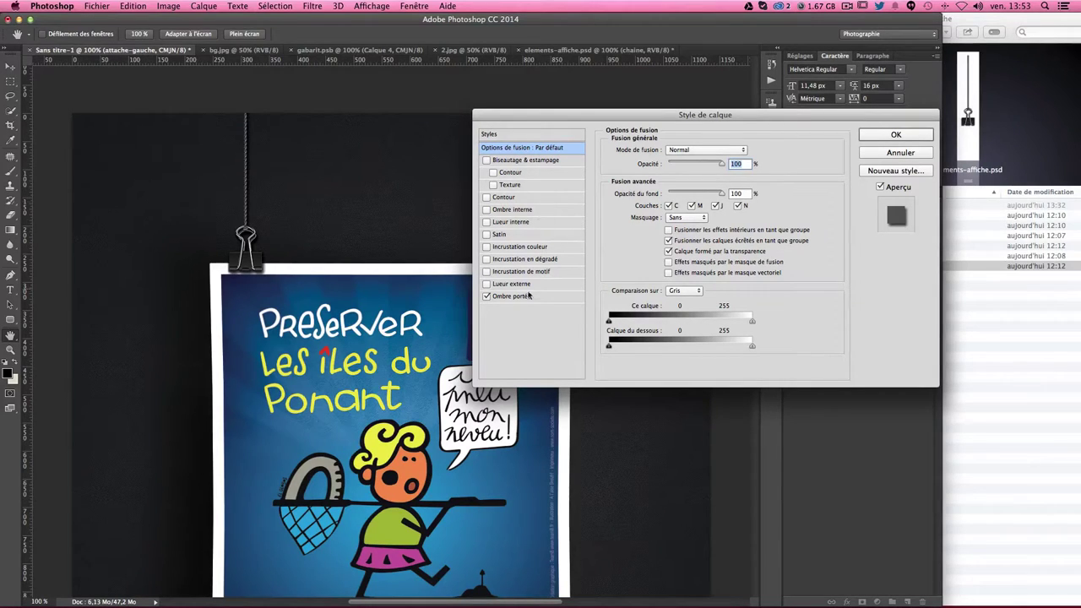
pyautogui.click(505, 297)
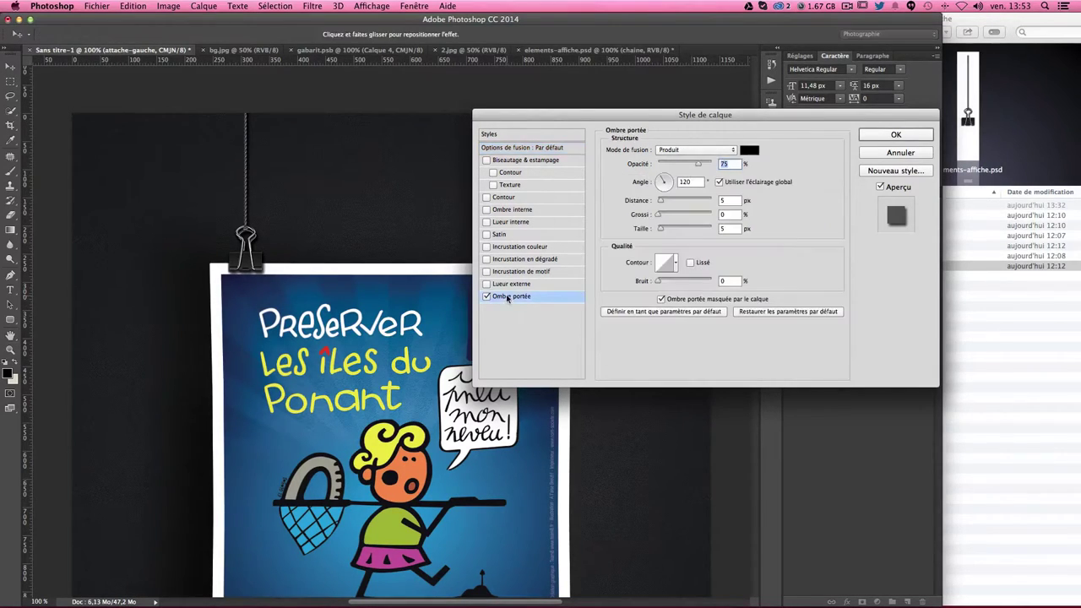
pyautogui.moveTo(664, 181); pyautogui.dragTo(672, 176)
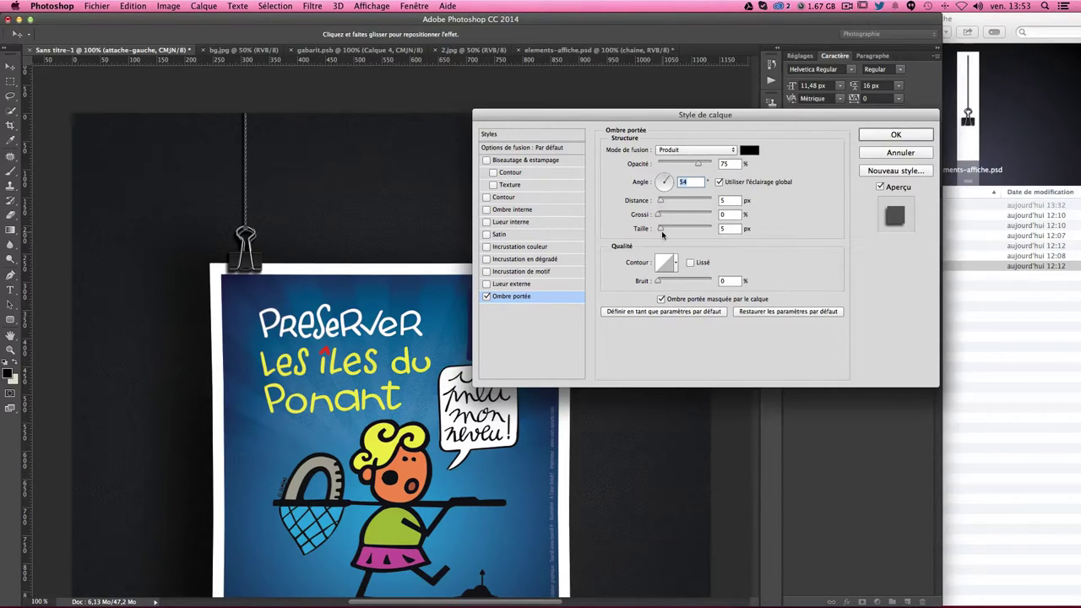
pyautogui.moveTo(662, 234); pyautogui.dragTo(663, 229)
pyautogui.moveTo(661, 201); pyautogui.dragTo(662, 229)
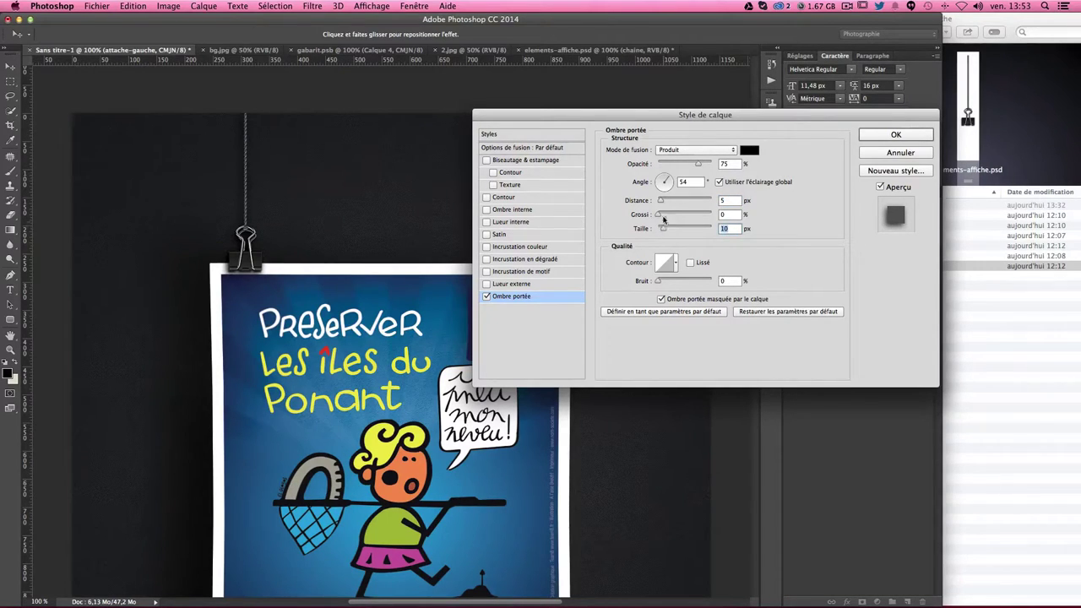
pyautogui.click(670, 181)
pyautogui.write('45')
pyautogui.moveTo(699, 167); pyautogui.dragTo(692, 166)
pyautogui.write('50')
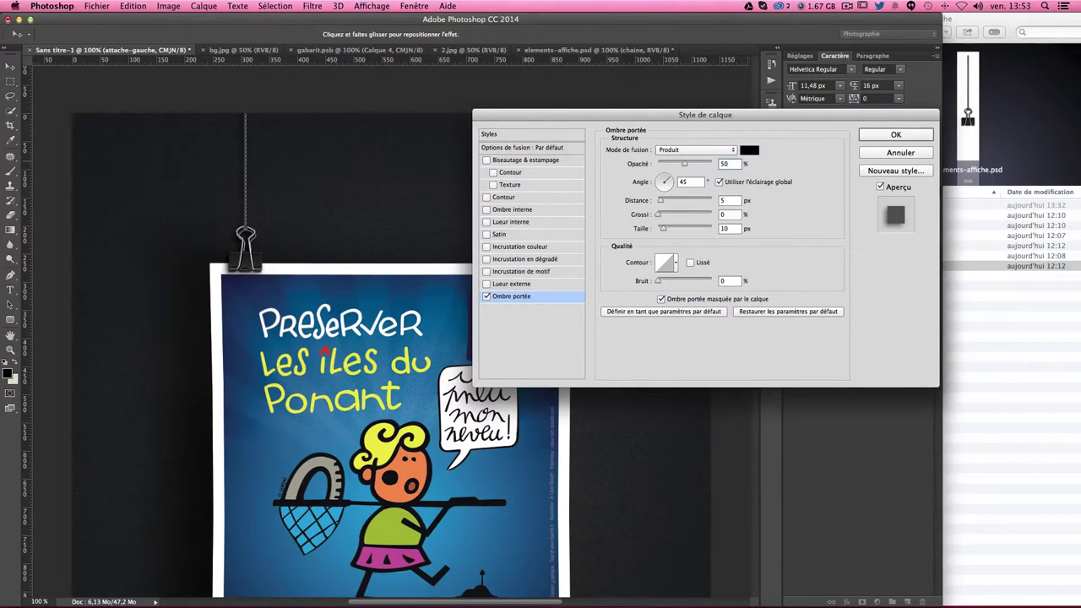
pyautogui.press('Return')
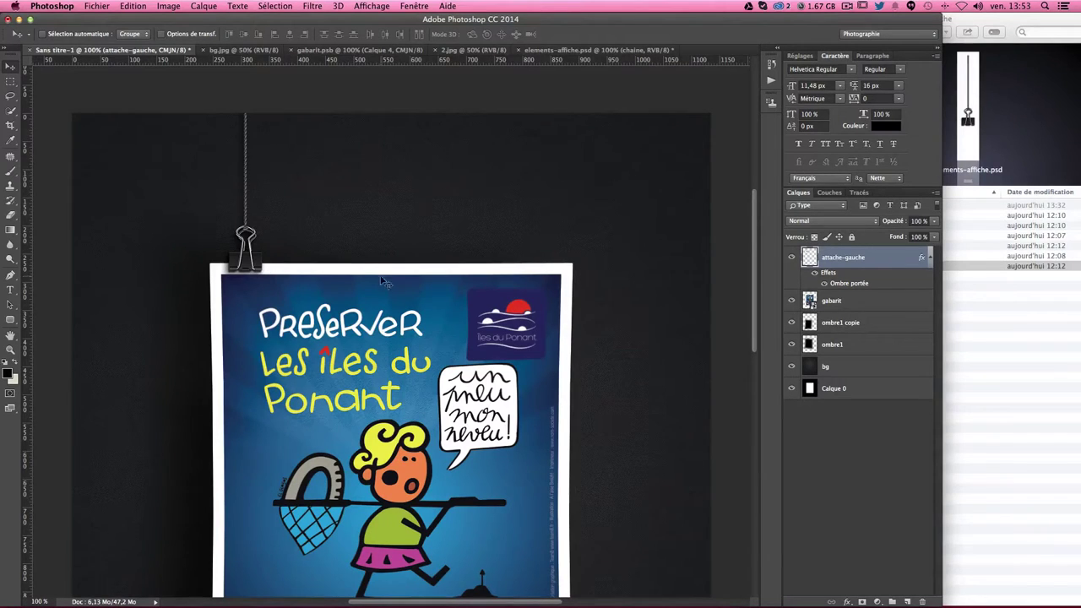
# Step: Duplicate the left clip layer and rename the copy attache-droite
pyautogui.scroll(-2, 384, 281)
pyautogui.scroll(2, 384, 282)
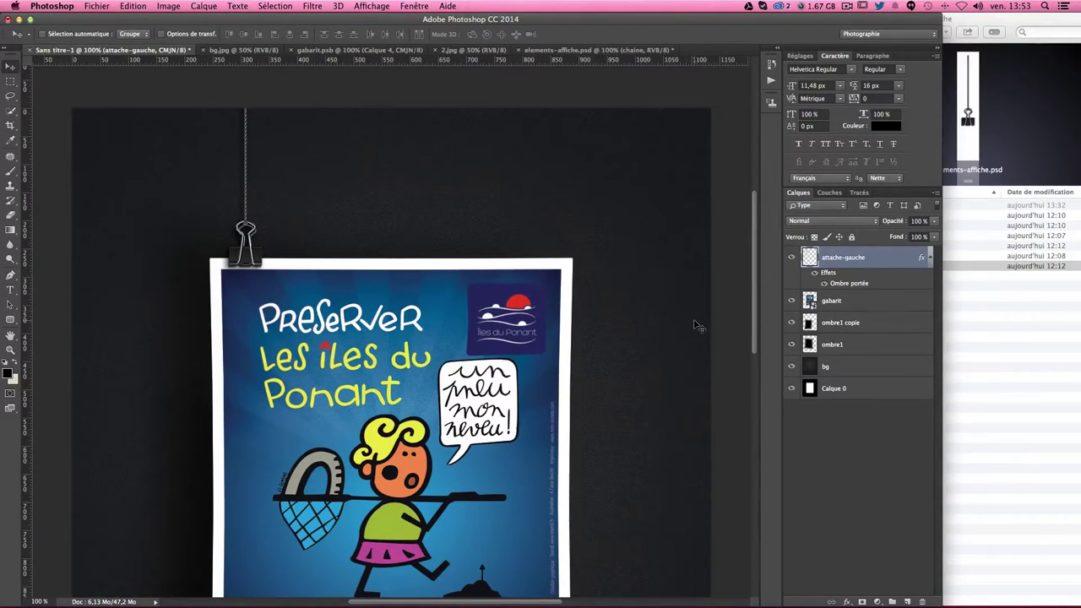
pyautogui.hotkey('ctrl', 'j')
pyautogui.doubleClick(863, 258)
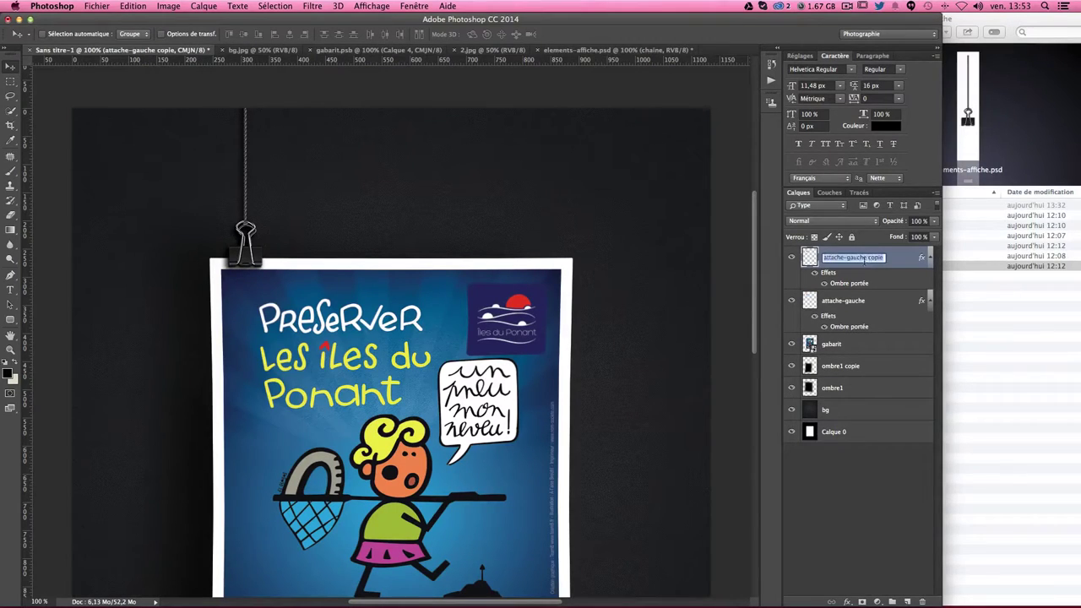
pyautogui.click(863, 257)
pyautogui.moveTo(847, 258); pyautogui.dragTo(897, 257)
pyautogui.write('droite')
pyautogui.press('Return')
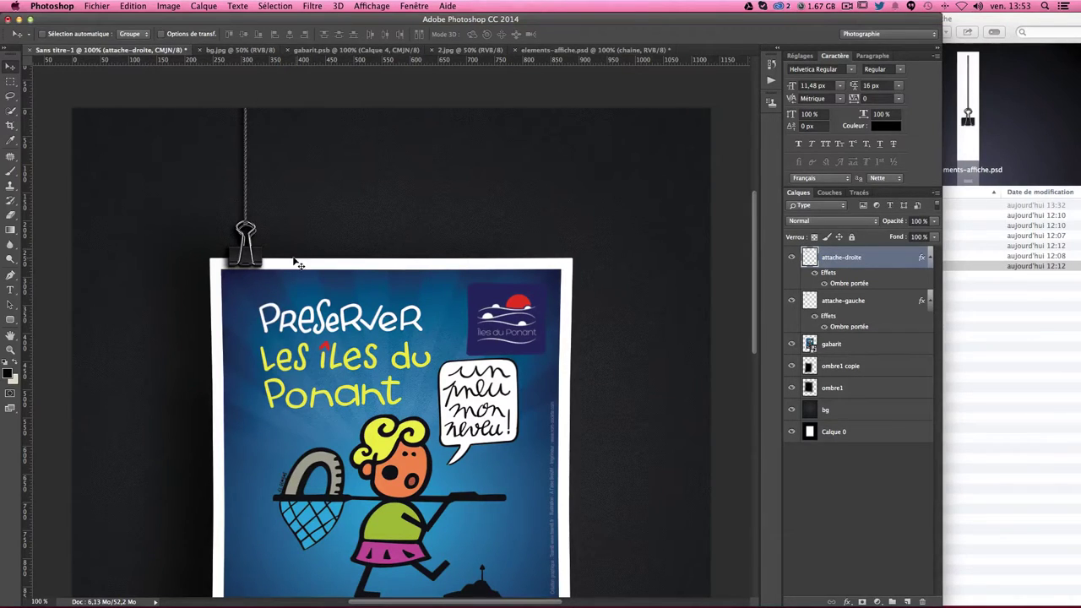
# Step: Move the attache-droite clip to the poster's top-right corner and check the whole poster
pyautogui.moveTo(276, 258); pyautogui.dragTo(564, 266)
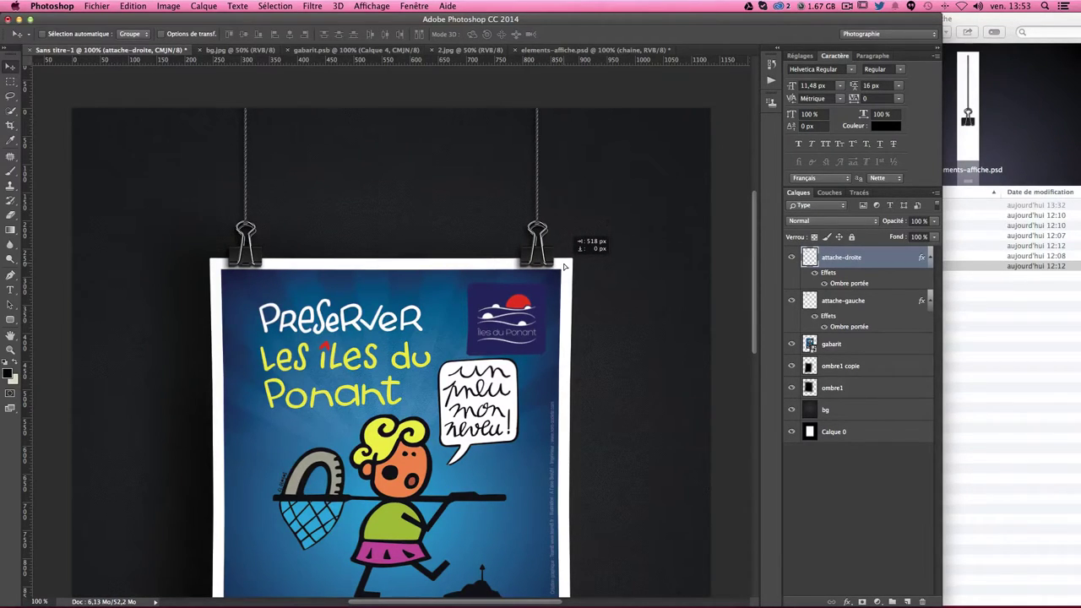
pyautogui.moveTo(564, 266); pyautogui.dragTo(564, 266)
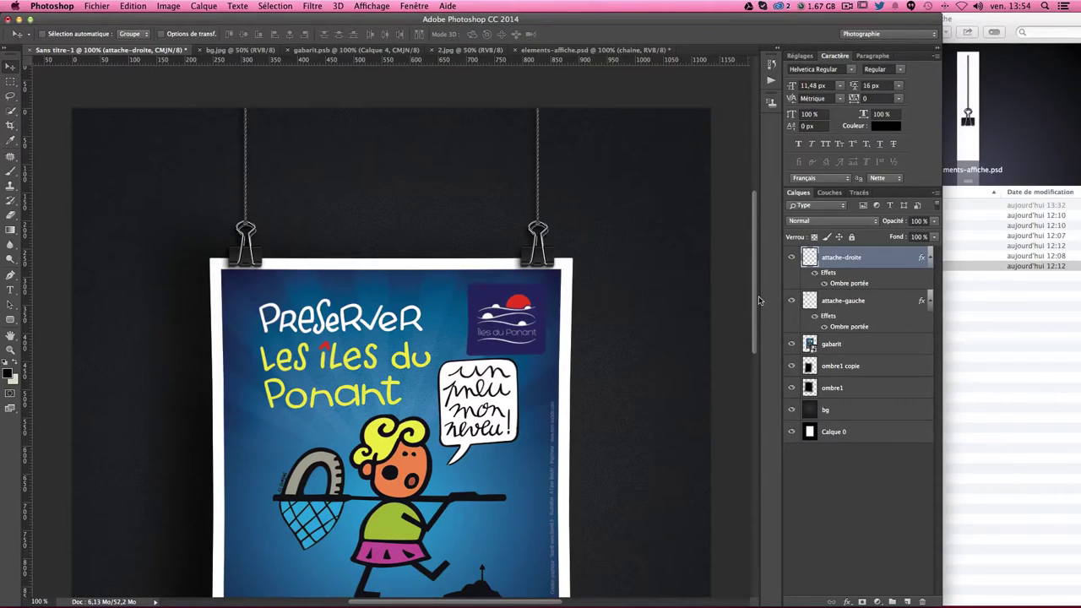
pyautogui.scroll(-2, 497, 350)
pyautogui.scroll(-6, 496, 349)
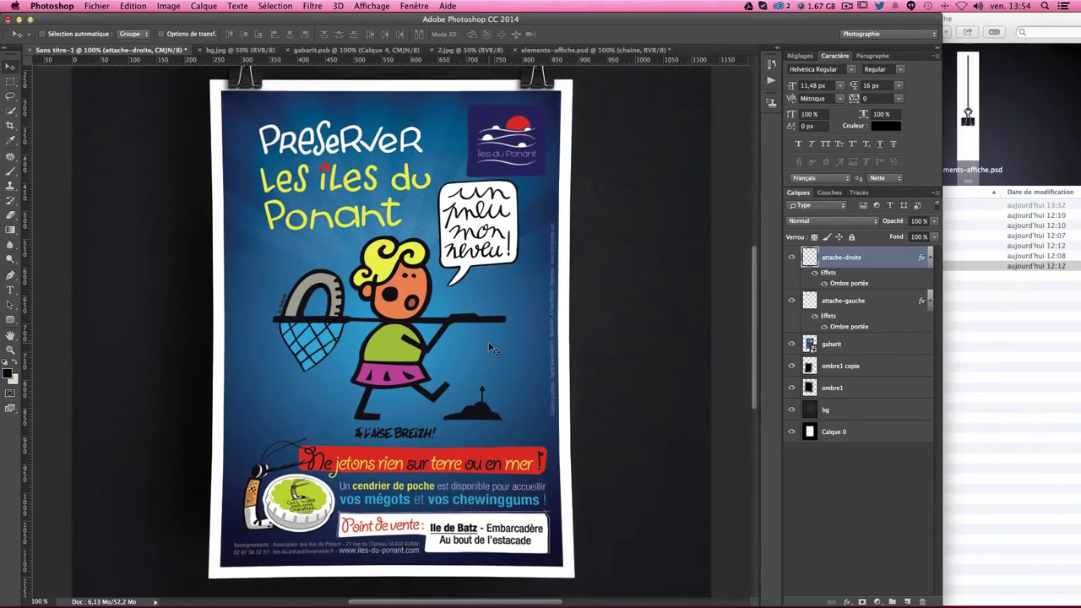
pyautogui.press('super+minus')
pyautogui.scroll(1, 490, 348)
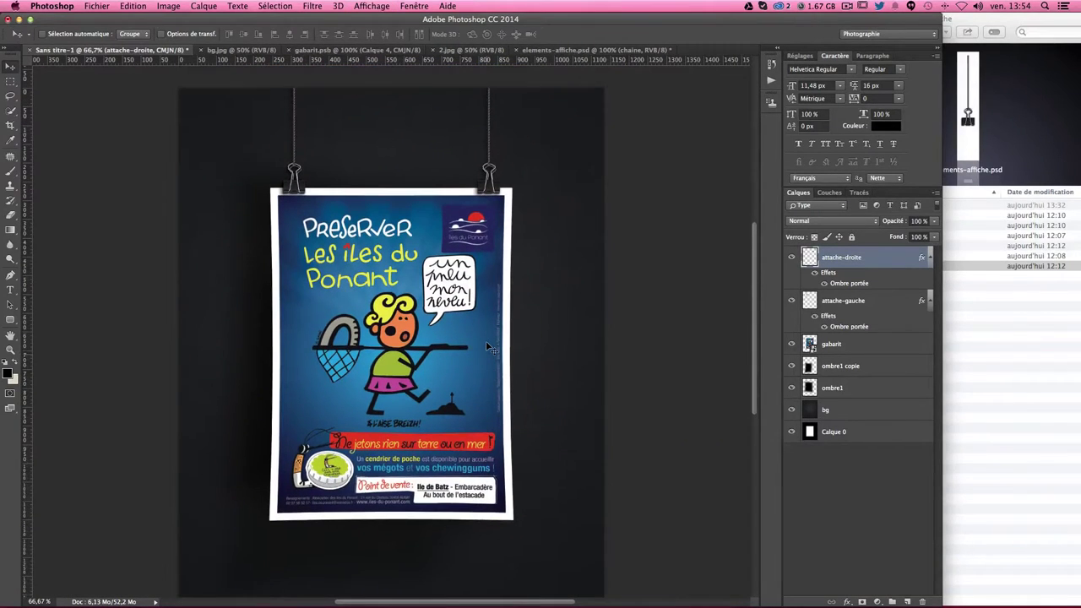
pyautogui.press('super+plus')
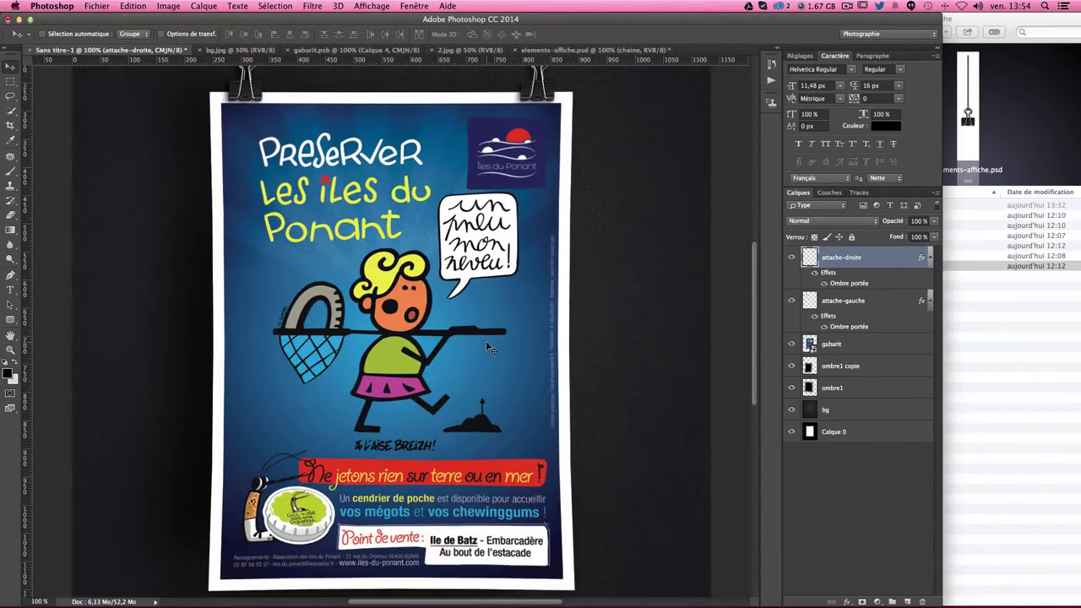
pyautogui.scroll(1, 490, 348)
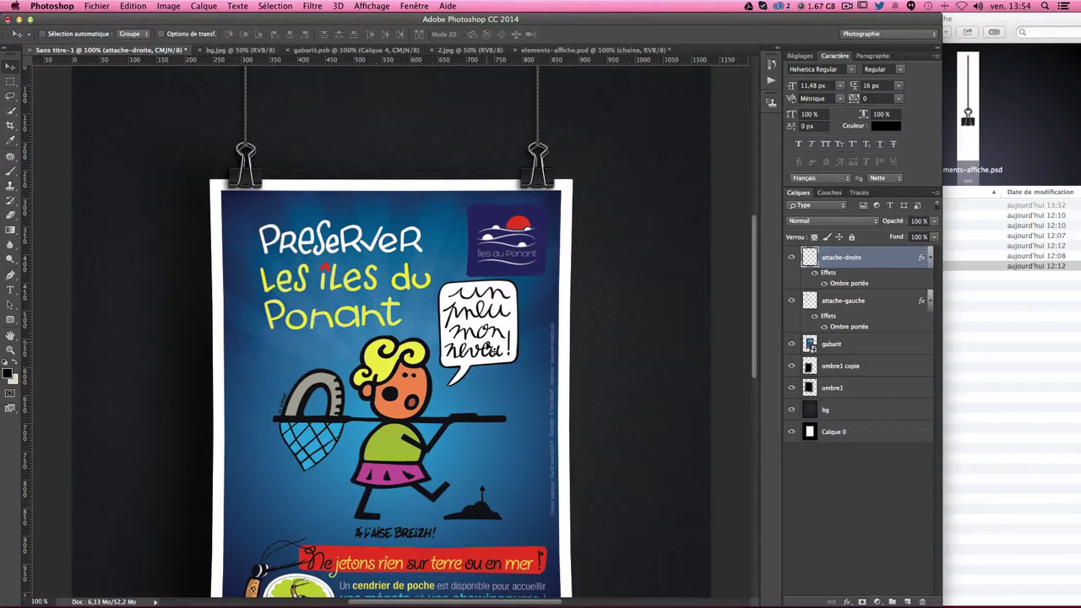
pyautogui.scroll(2, 488, 349)
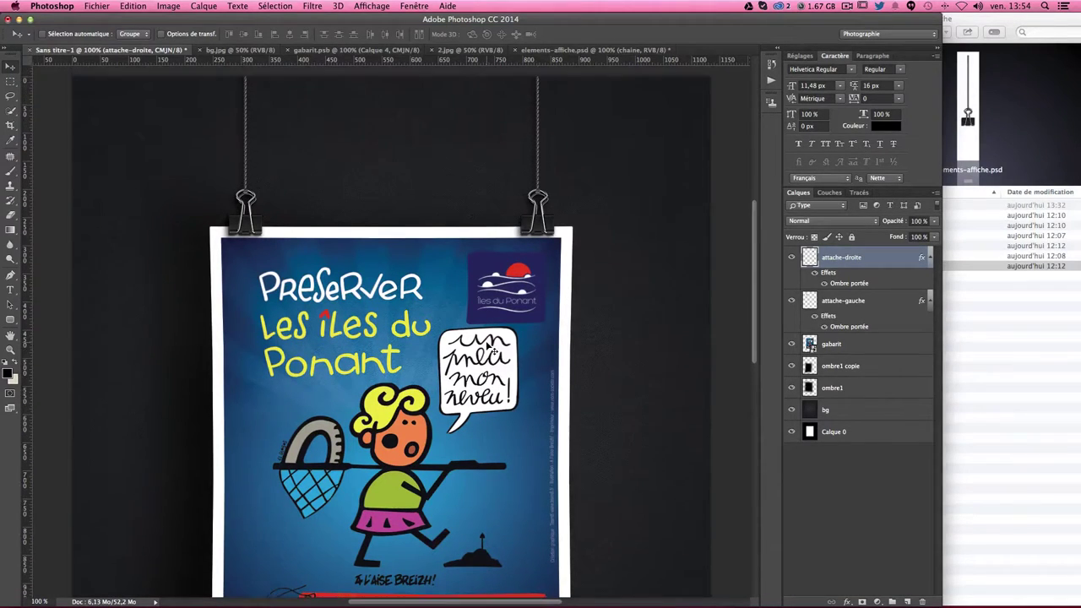
pyautogui.scroll(-1, 488, 348)
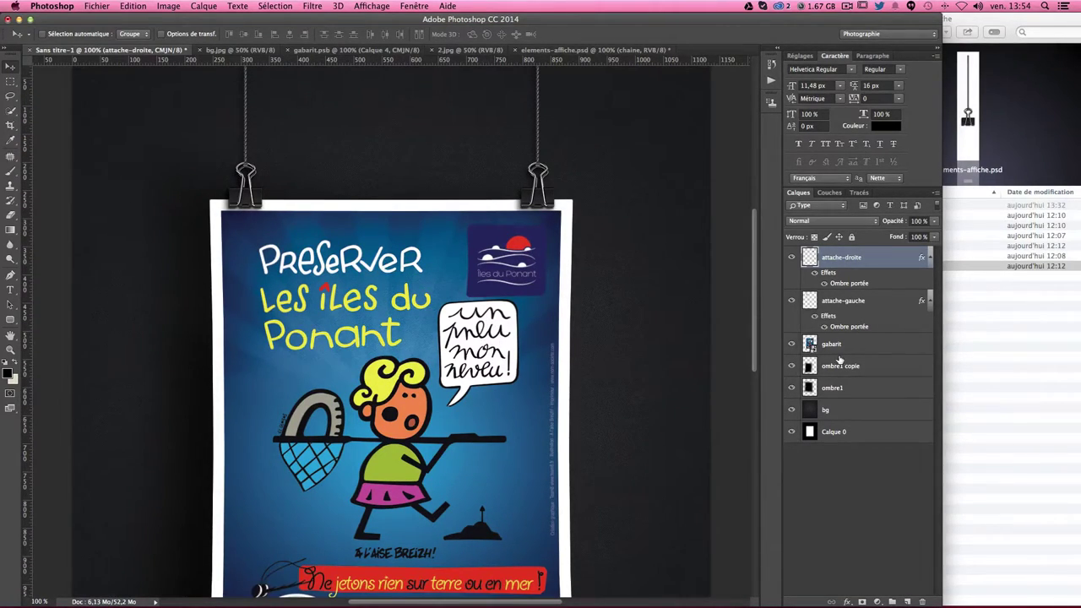
# Step: Add a new top layer named grains
pyautogui.click(907, 601)
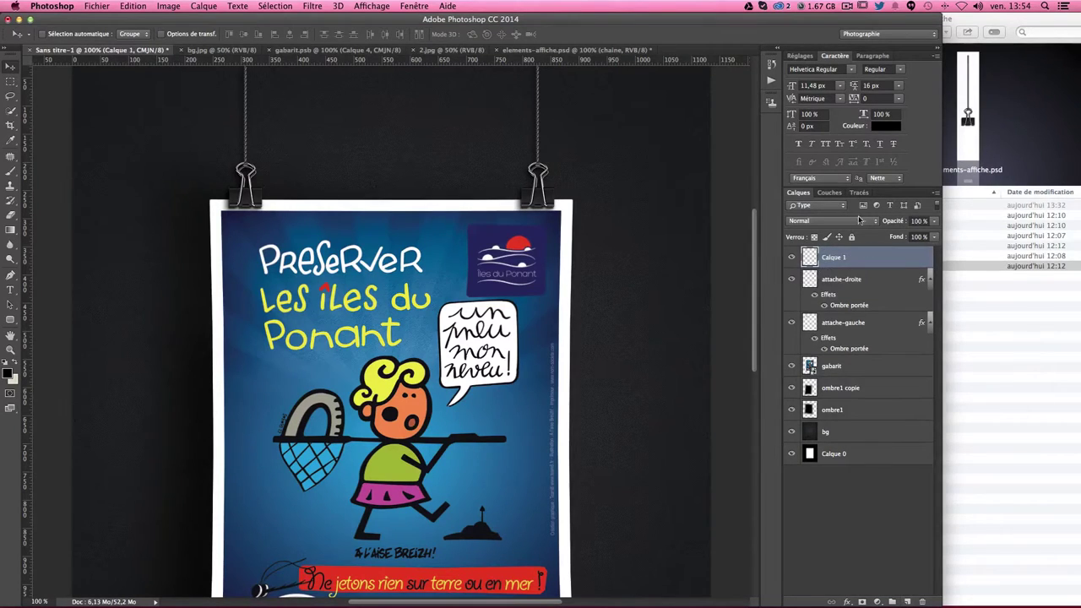
pyautogui.doubleClick(834, 258)
pyautogui.write('ins')
pyautogui.press('Return')
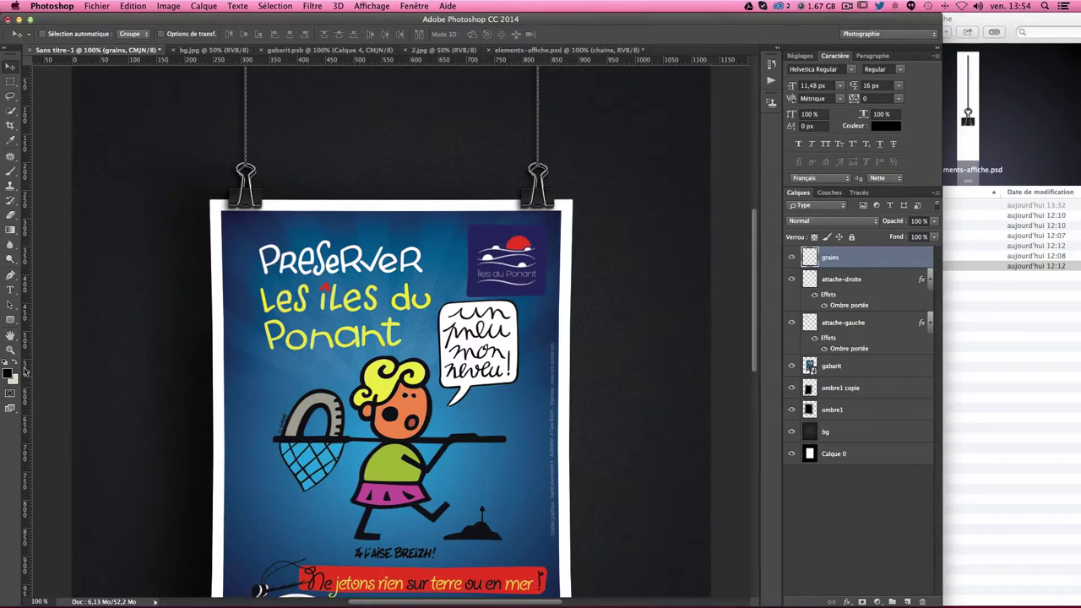
# Step: Fill the grains layer with neutral light grey #e9e9e9
pyautogui.click(14, 362)
pyautogui.click(9, 373)
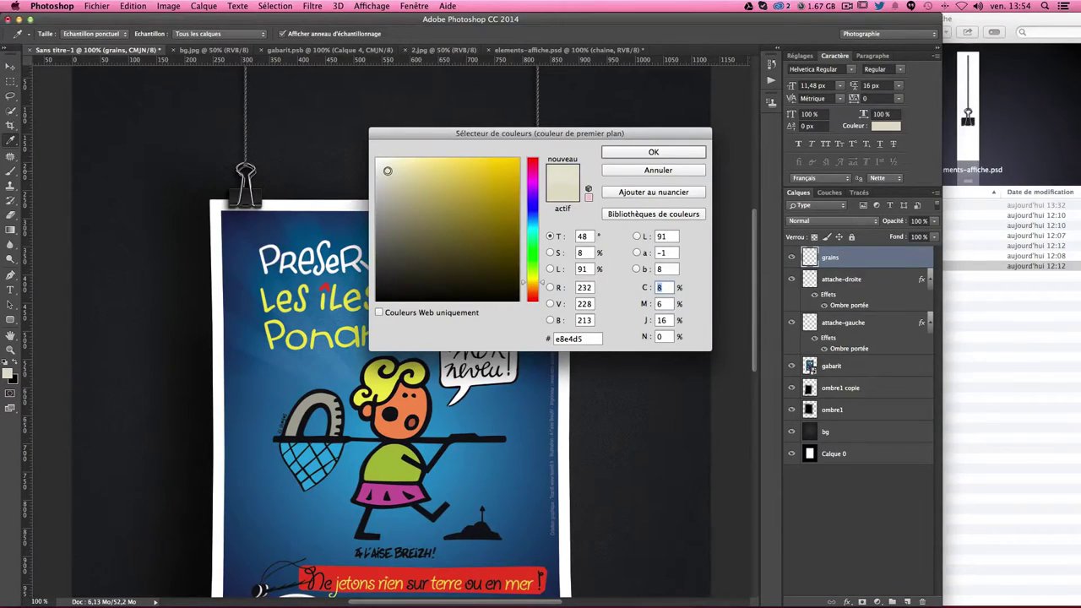
pyautogui.moveTo(388, 171); pyautogui.dragTo(376, 170)
pyautogui.click(621, 156)
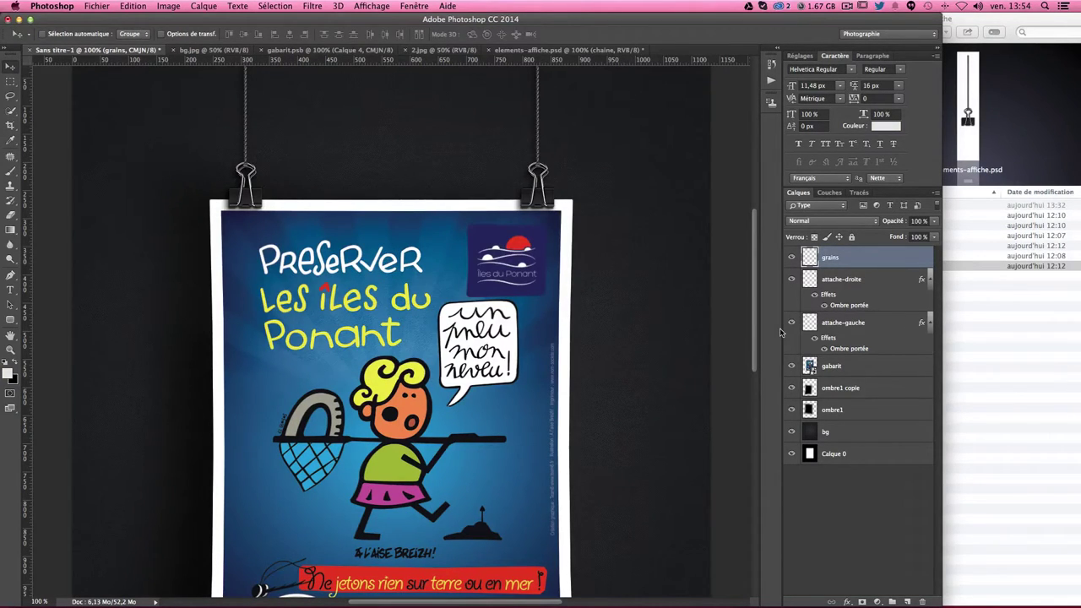
pyautogui.hotkey('alt', 'BackSpace')
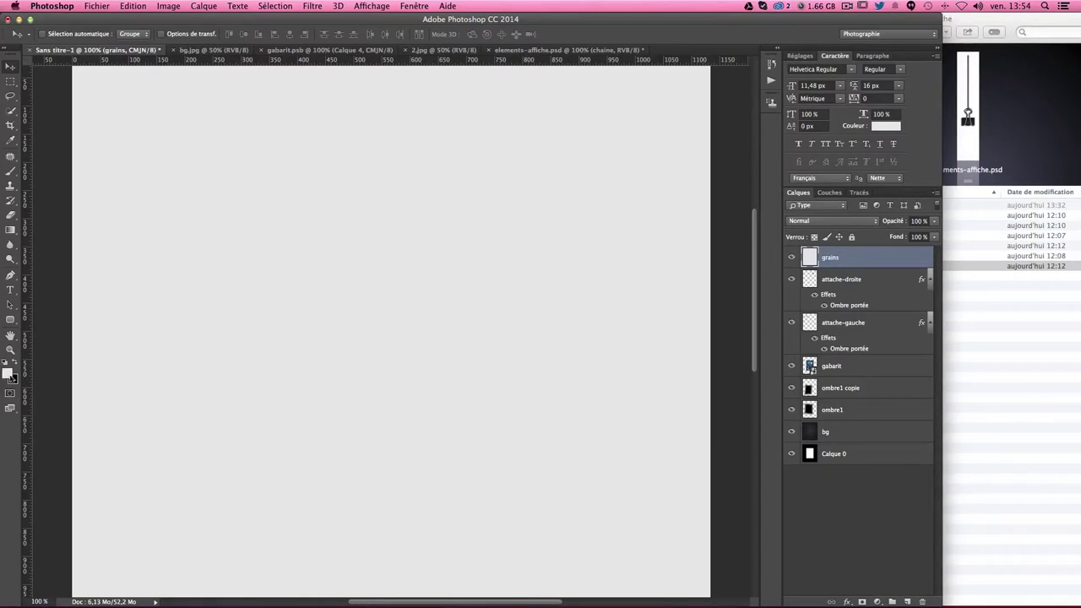
# Step: Add 15% Gaussian monochromatic noise to the grains layer
pyautogui.click(313, 6)
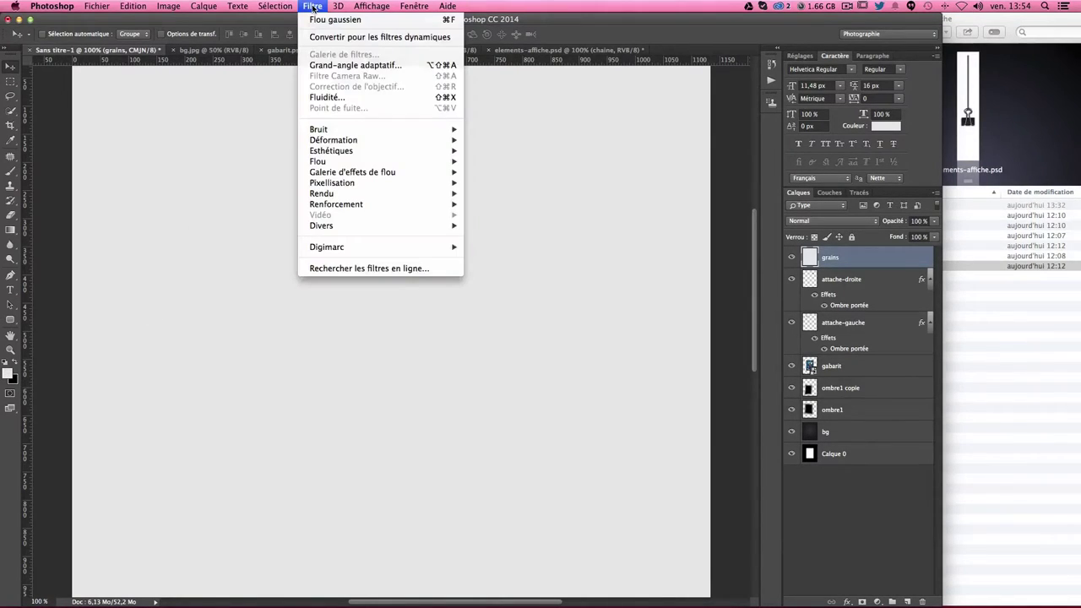
pyautogui.moveTo(380, 129)
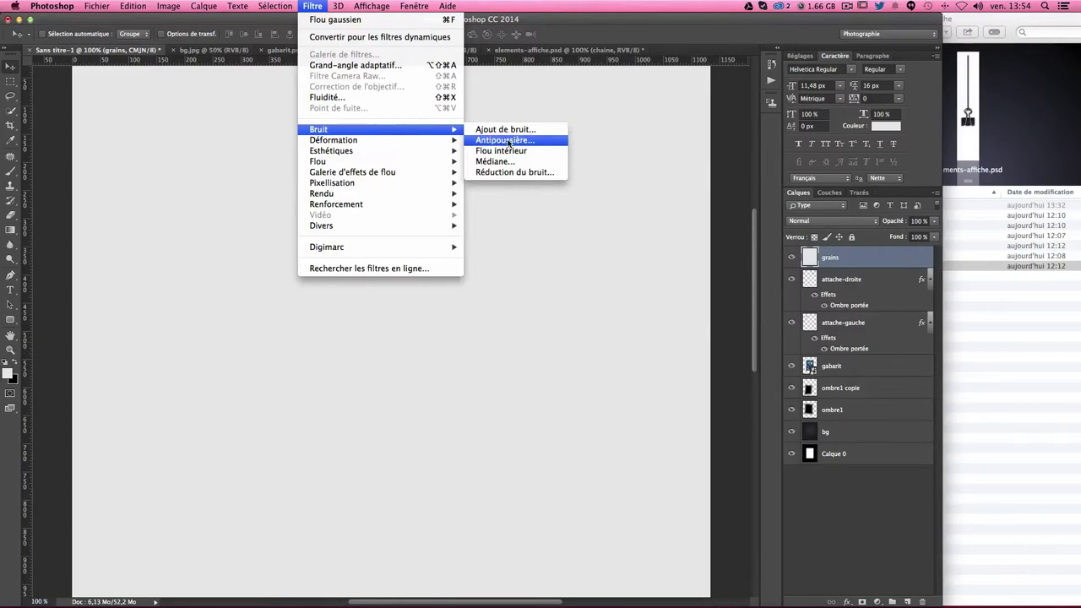
pyautogui.click(505, 129)
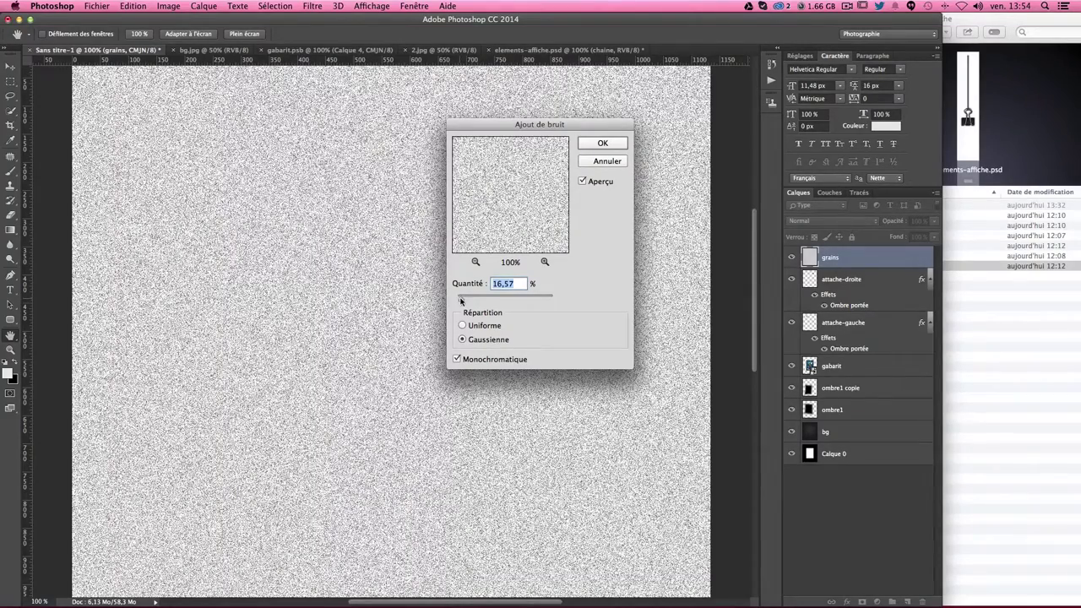
pyautogui.moveTo(461, 300); pyautogui.dragTo(460, 300)
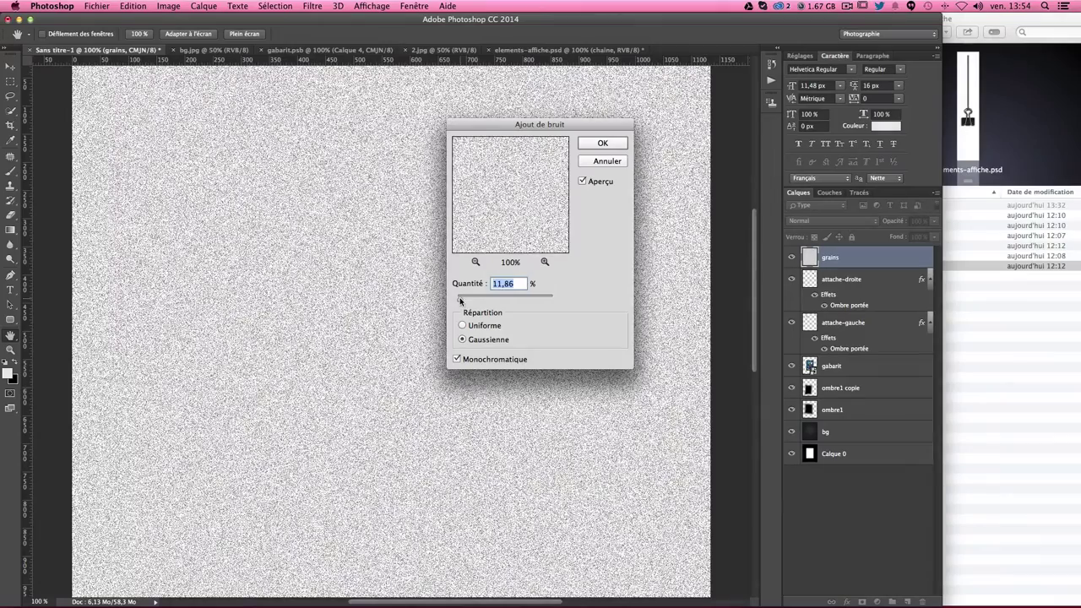
pyautogui.write('15')
pyautogui.press('Return')
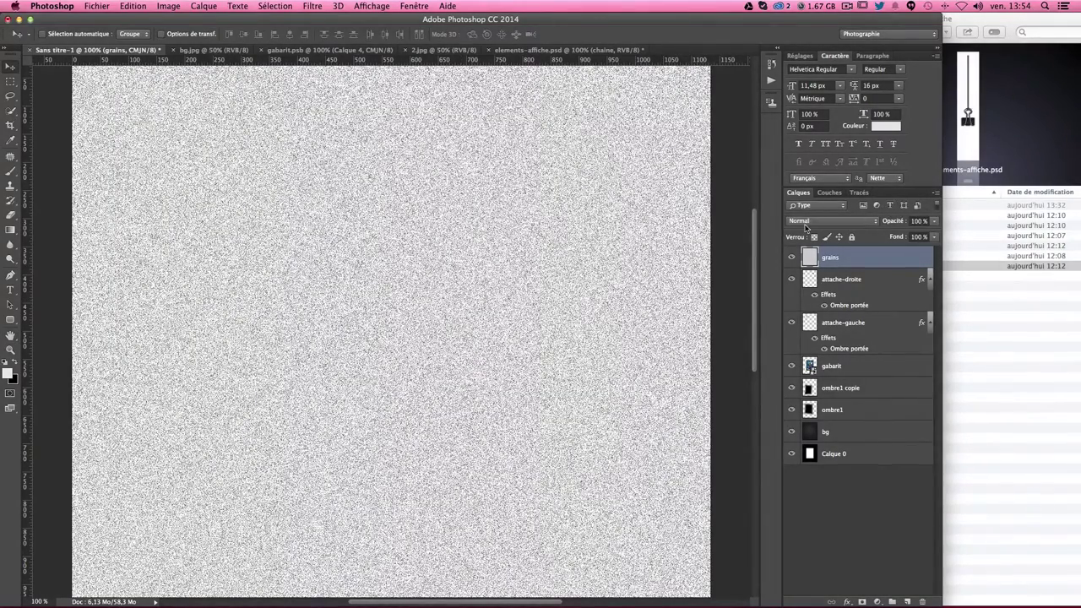
# Step: Set the grains layer to Produit blending at 15% opacity
pyautogui.click(803, 226)
pyautogui.click(801, 253)
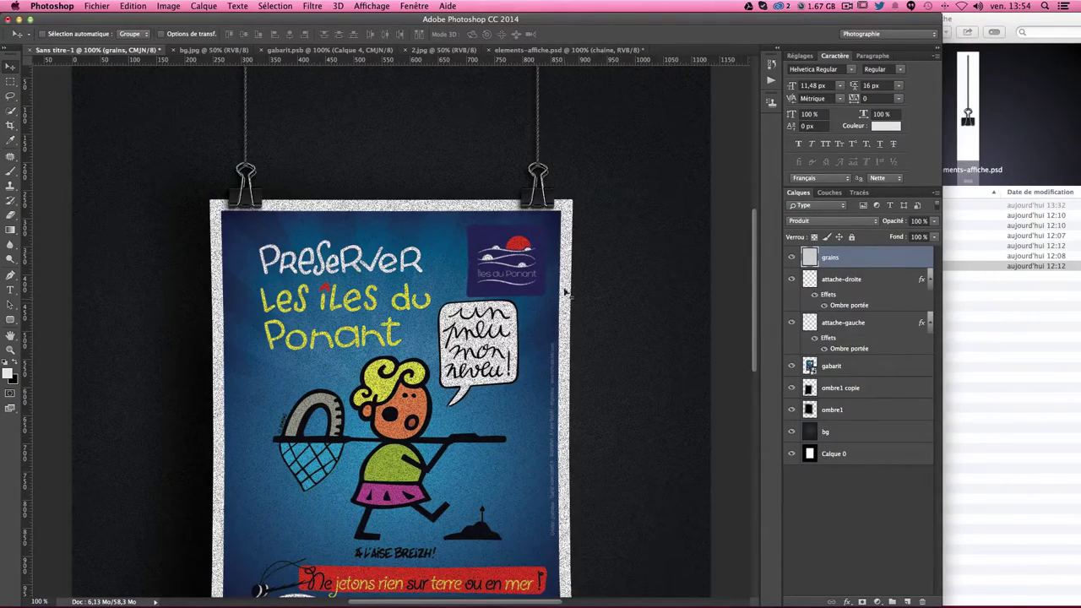
pyautogui.scroll(-3, 523, 208)
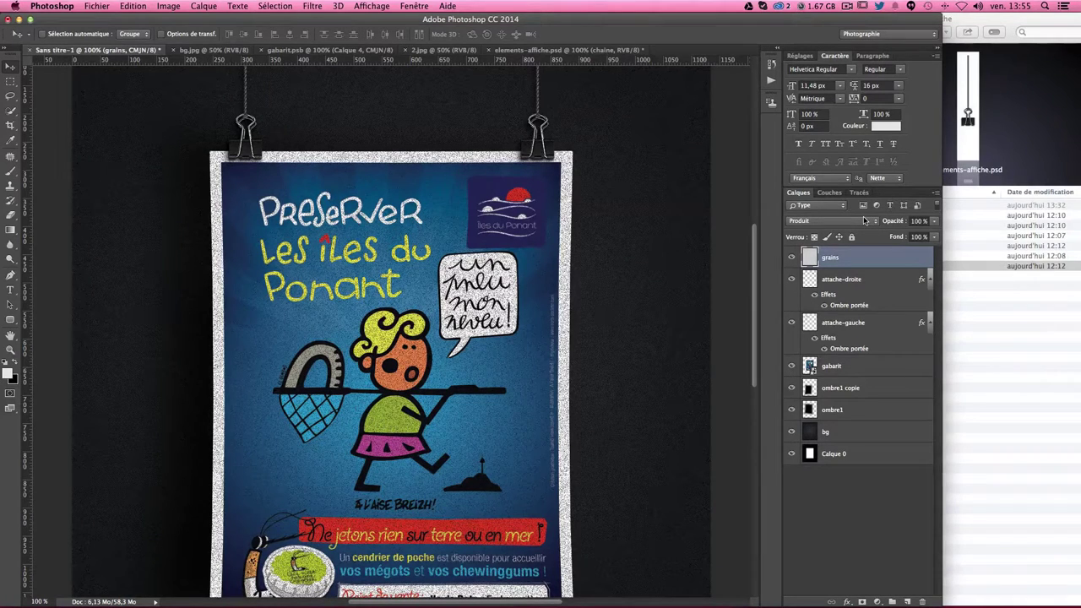
pyautogui.moveTo(934, 221)
pyautogui.mouseDown()
pyautogui.moveTo(888, 236)
pyautogui.moveTo(916, 223)
pyautogui.mouseUp()
pyautogui.write('15')
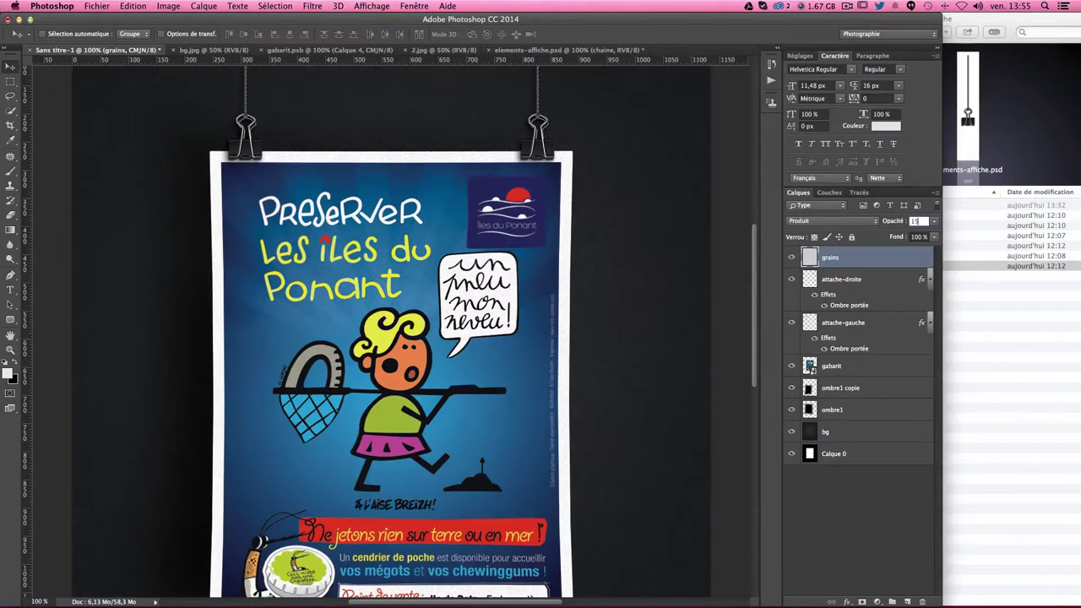
pyautogui.press('Return')
pyautogui.scroll(-5, 664, 329)
pyautogui.scroll(-5, 664, 330)
pyautogui.scroll(4, 664, 329)
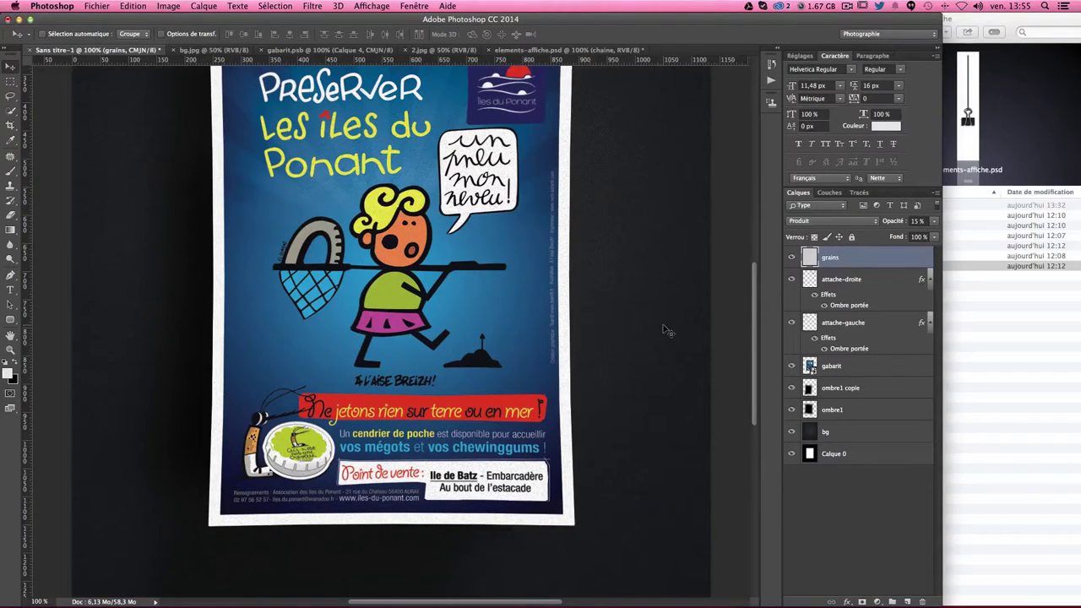
pyautogui.scroll(4, 664, 330)
pyautogui.scroll(3, 664, 330)
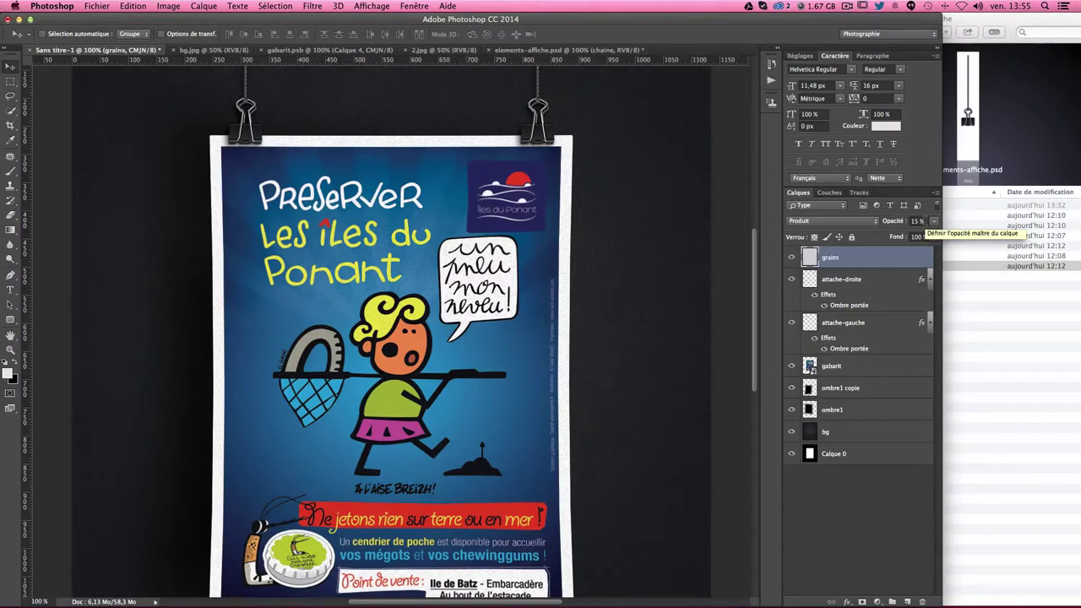
pyautogui.scroll(1, 615, 211)
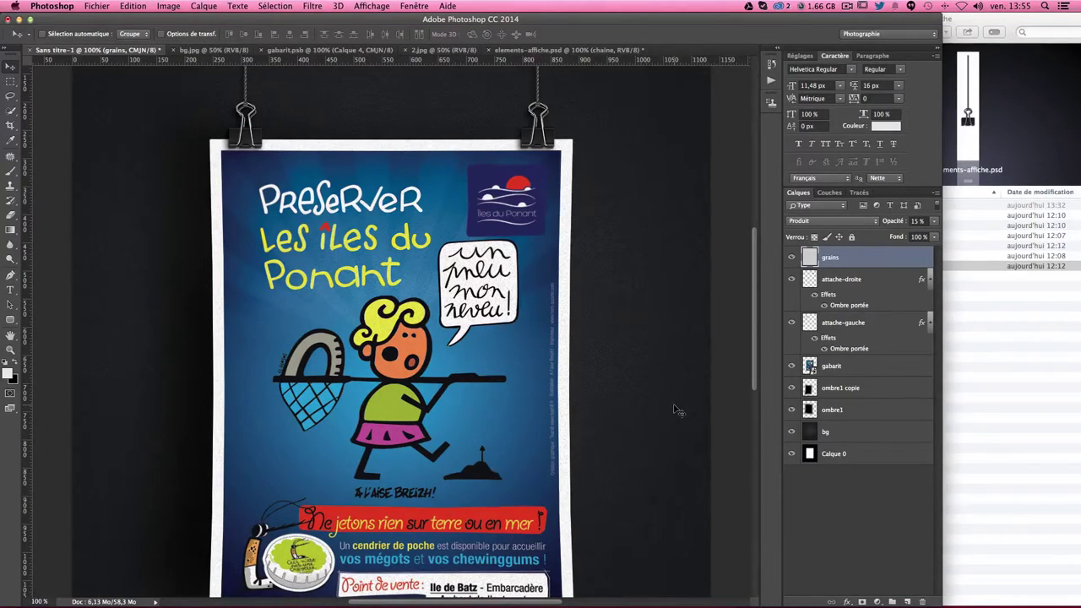
# Step: Add Calque 1 above grains, show guides, select a thin strip along the centre guide, and set black foreground
pyautogui.click(906, 601)
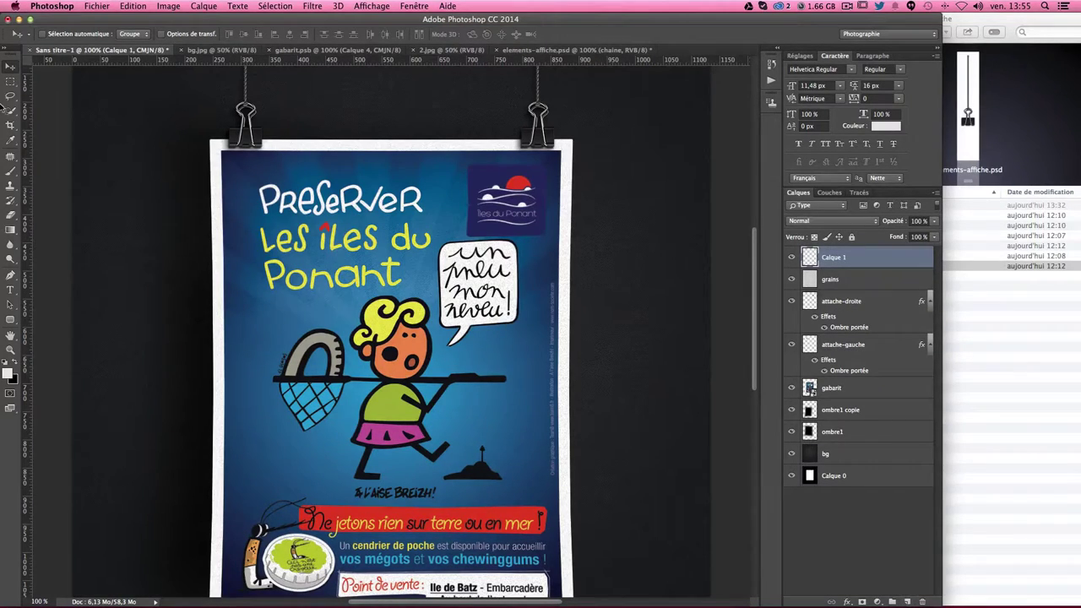
pyautogui.click(10, 81)
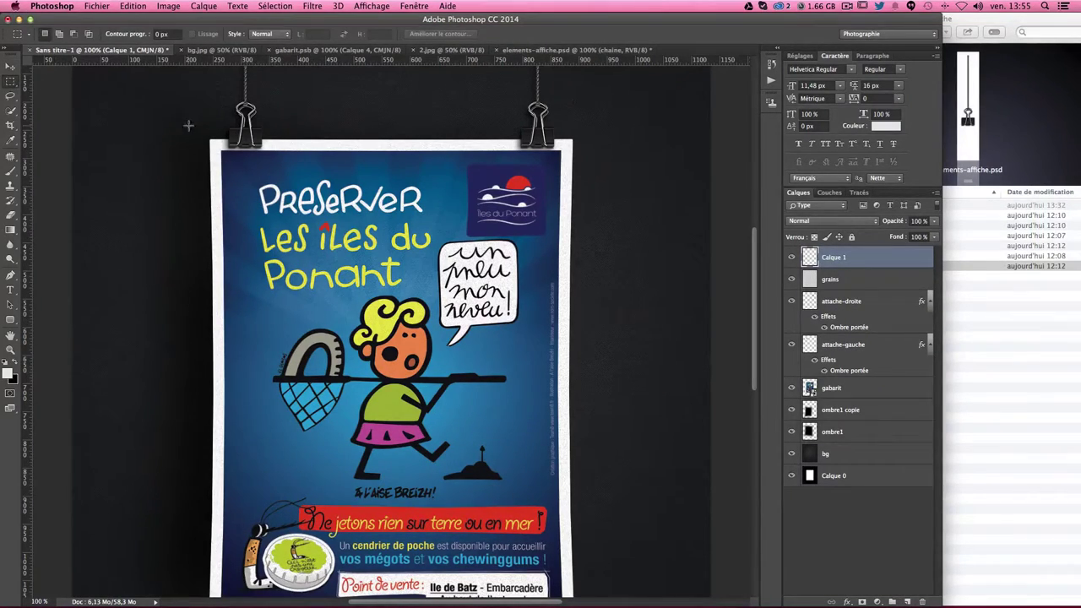
pyautogui.hotkey('ctrl', ';')
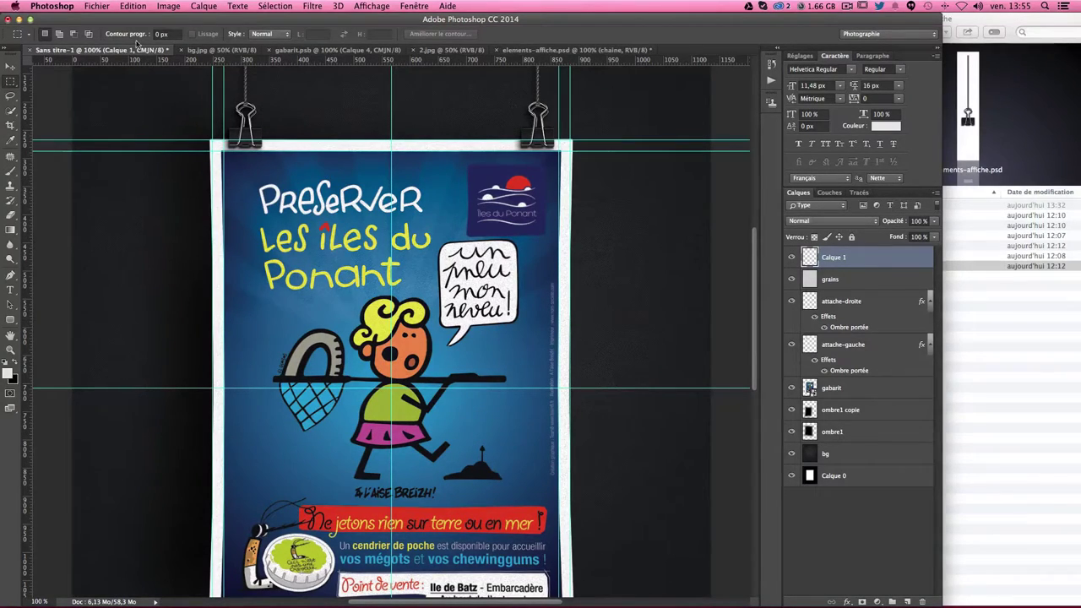
pyautogui.click(173, 35)
pyautogui.moveTo(391, 141); pyautogui.dragTo(417, 363)
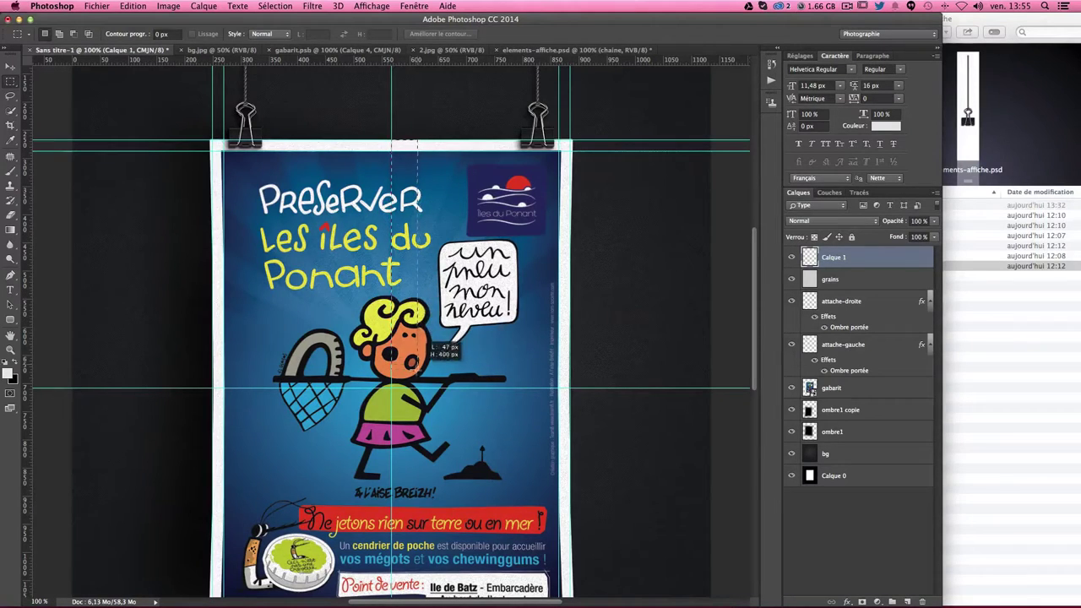
pyautogui.moveTo(417, 366)
pyautogui.mouseDown()
pyautogui.moveTo(404, 208)
pyautogui.moveTo(404, 378)
pyautogui.moveTo(437, 377)
pyautogui.moveTo(427, 387)
pyautogui.mouseUp()
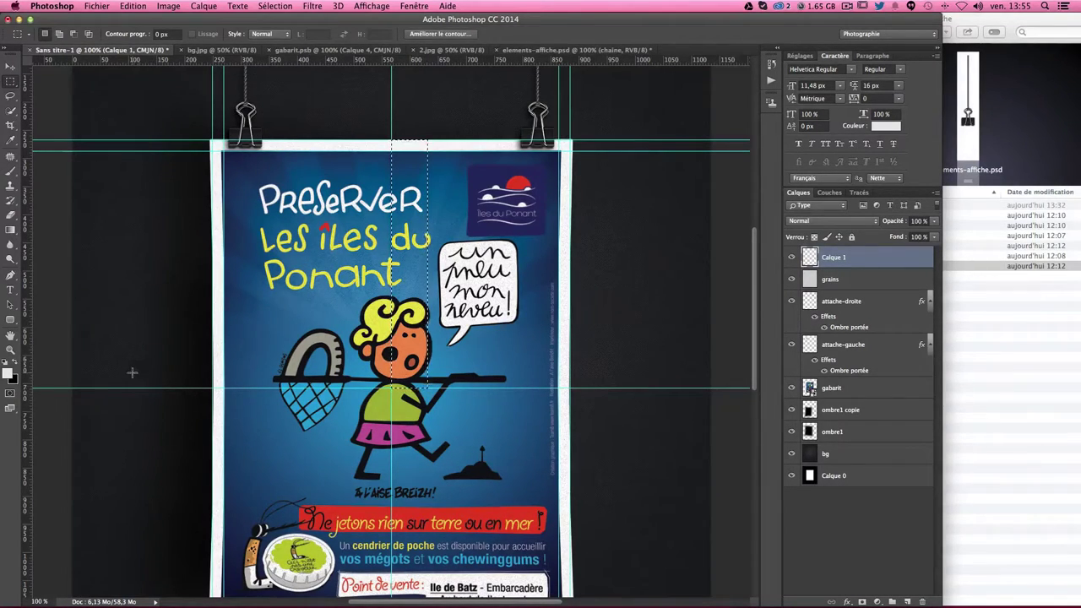
pyautogui.click(14, 365)
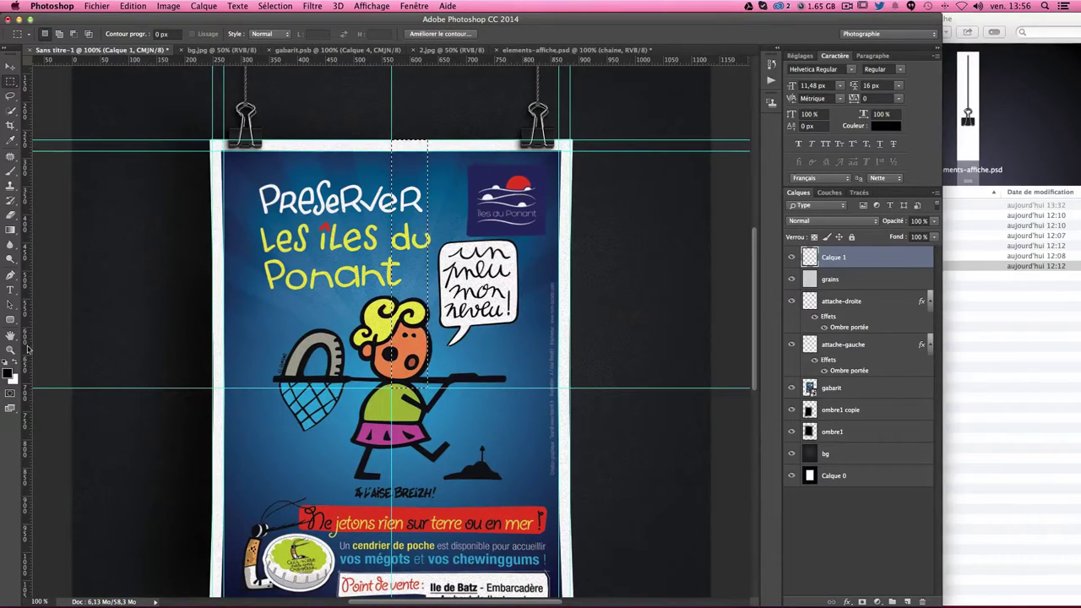
pyautogui.click(11, 230)
# Step: Fill the selected strip on Calque 1 with black and deselect
pyautogui.rightClick(11, 230)
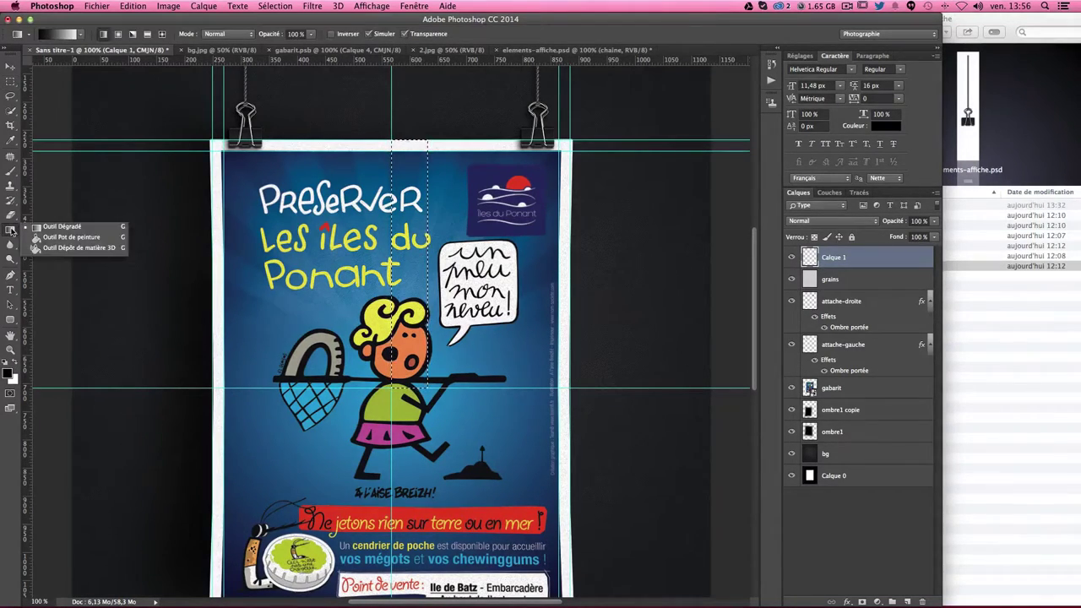
pyautogui.click(27, 230)
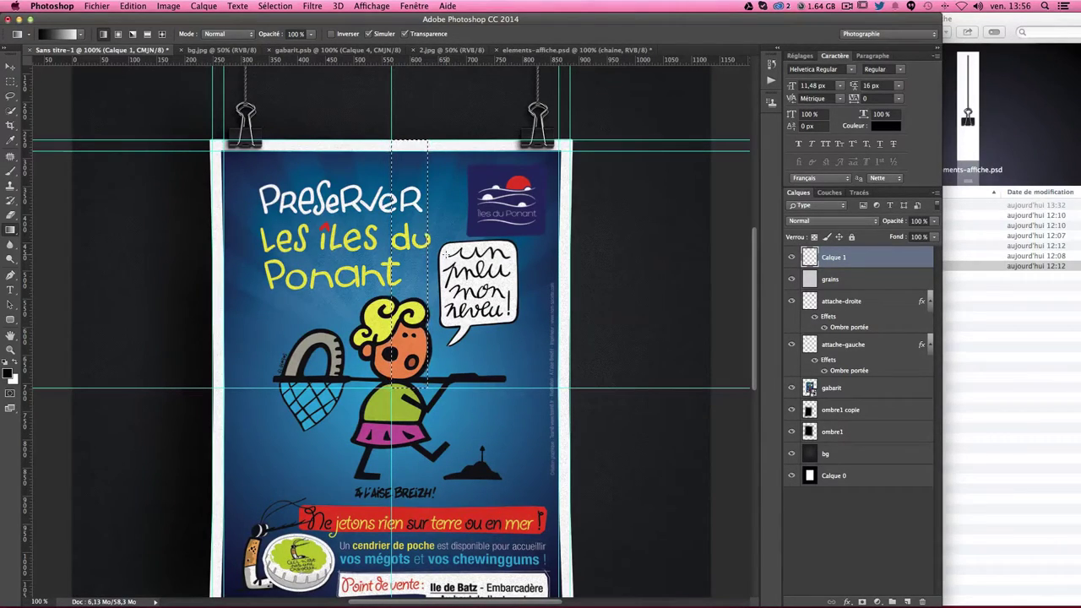
pyautogui.hotkey('alt', 'BackSpace')
pyautogui.hotkey('ctrl', 'd')
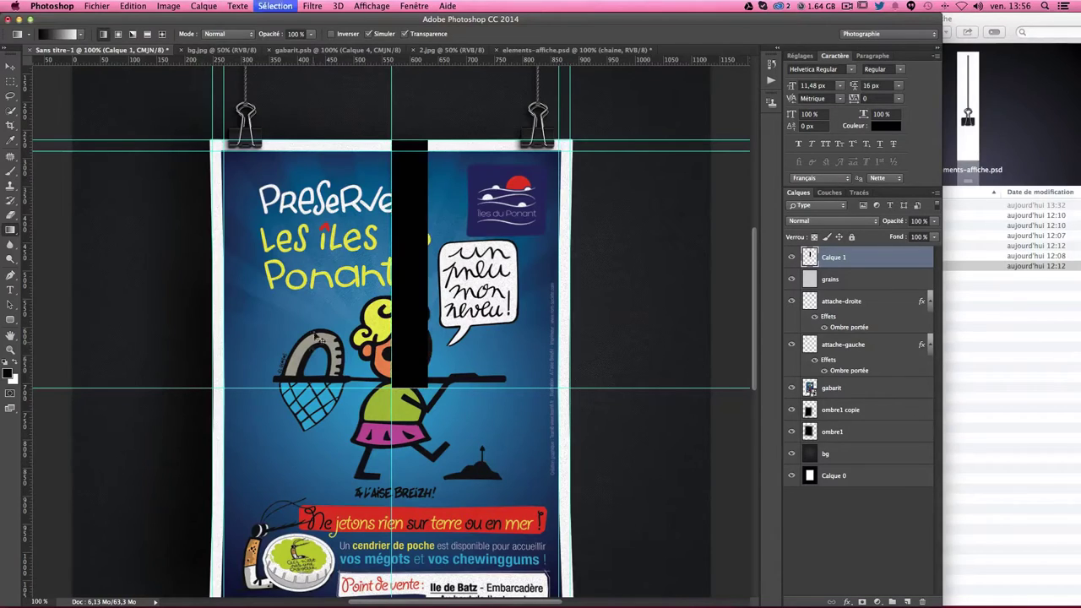
# Step: Add a layer mask to Calque 1 and fade the strip with a horizontal gradient
pyautogui.click(861, 602)
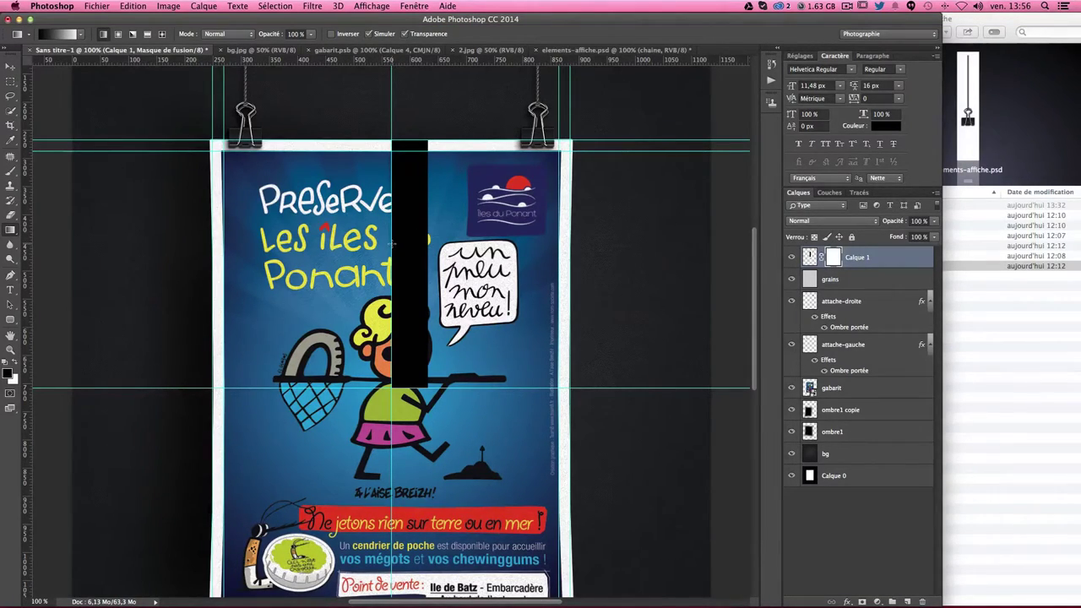
pyautogui.moveTo(392, 244); pyautogui.dragTo(414, 244)
pyautogui.moveTo(429, 243); pyautogui.dragTo(429, 243)
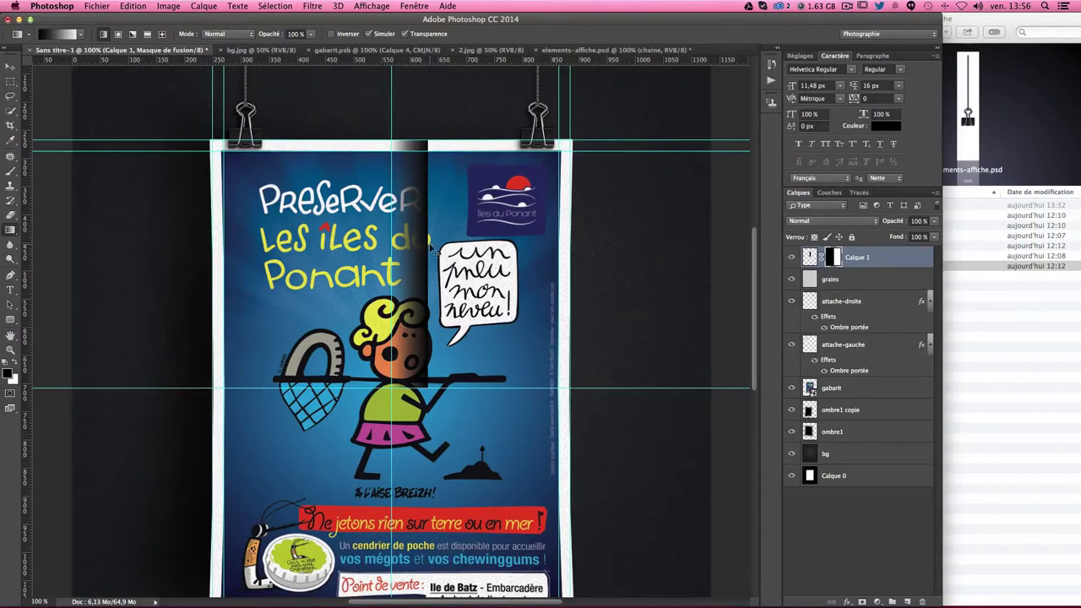
pyautogui.hotkey('ctrl', 'z')
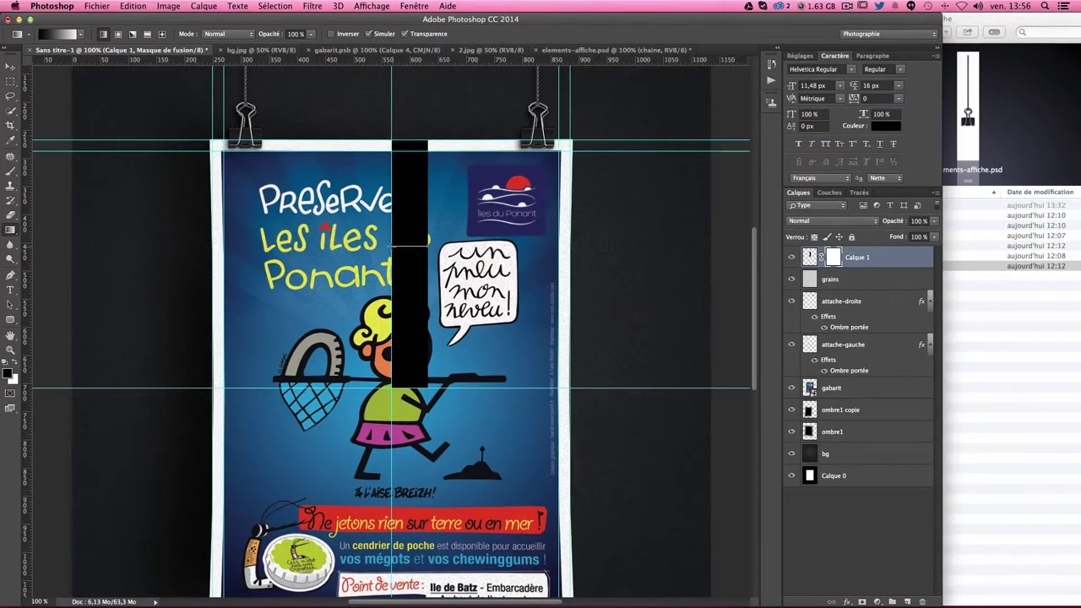
pyautogui.moveTo(392, 245); pyautogui.dragTo(429, 245)
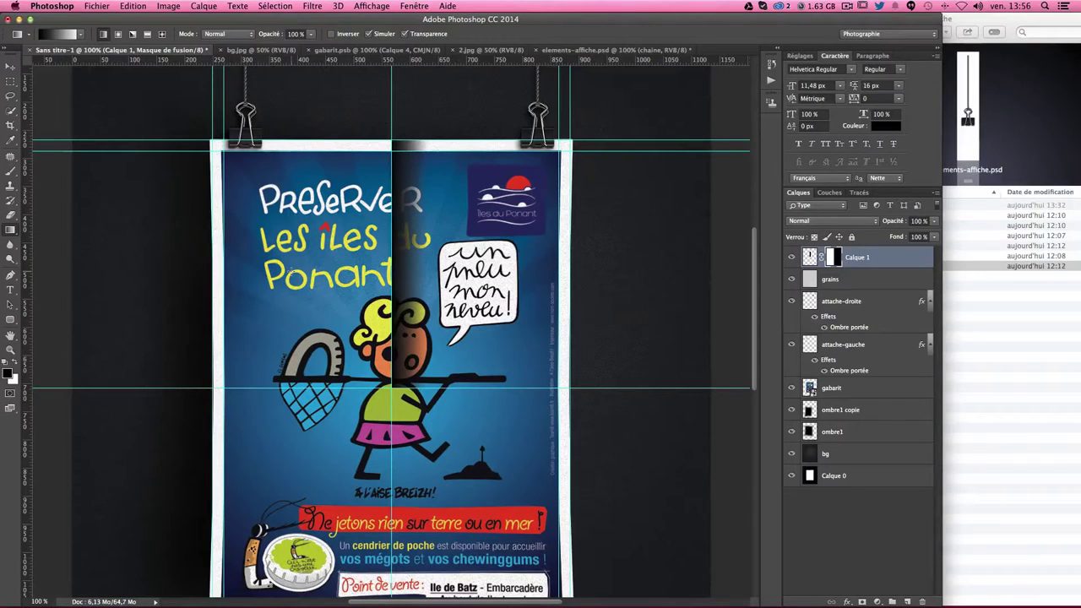
# Step: Set Calque 1 to 20% opacity, hide the guides, and reposition the fold band
pyautogui.click(10, 66)
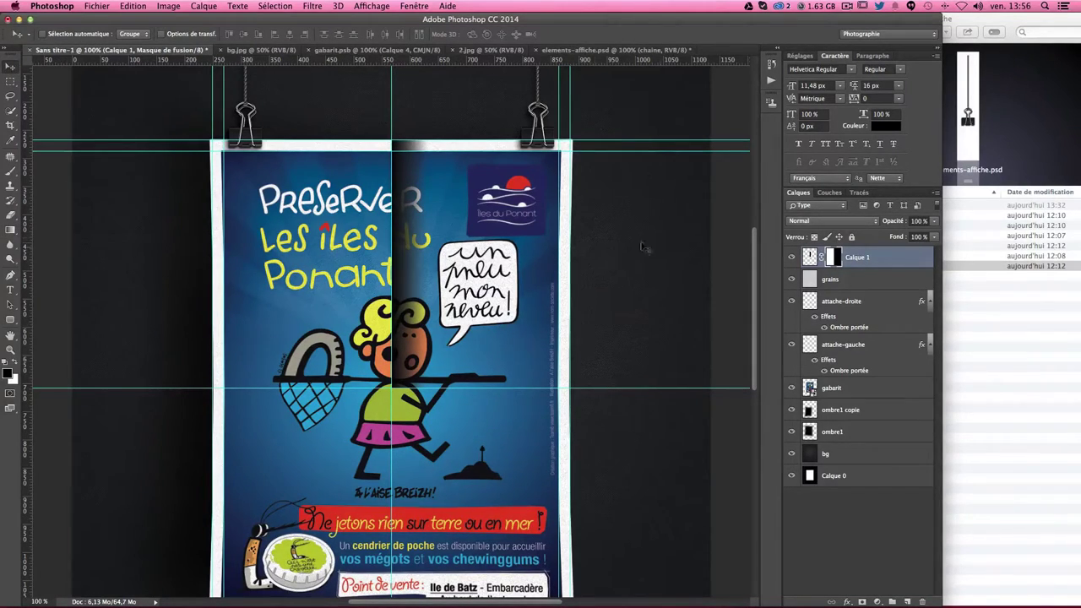
pyautogui.click(919, 220)
pyautogui.write('20')
pyautogui.press('Return')
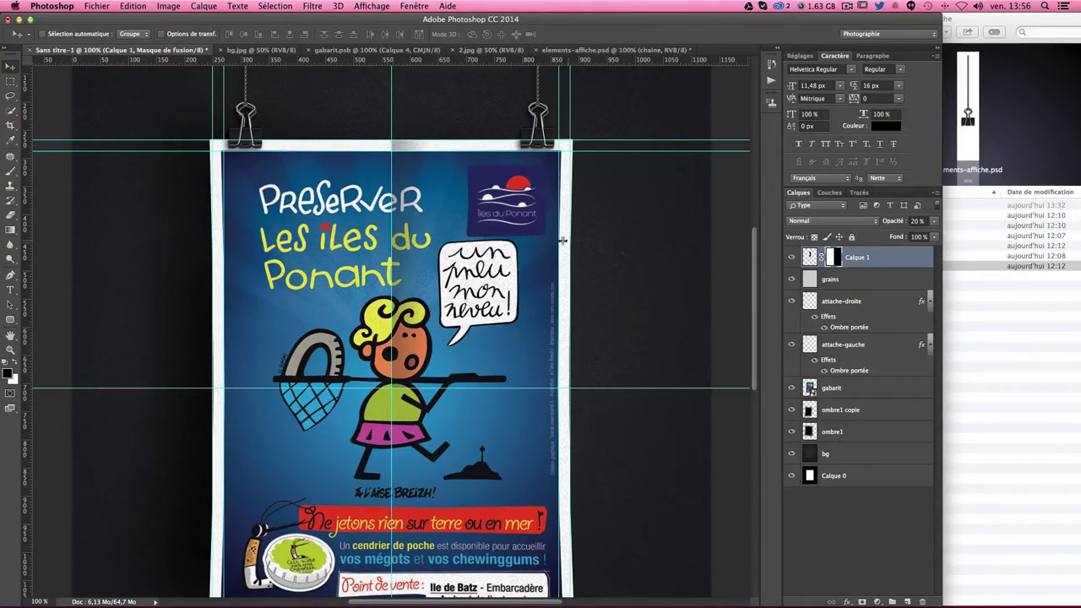
pyautogui.hotkey('ctrl', '1')
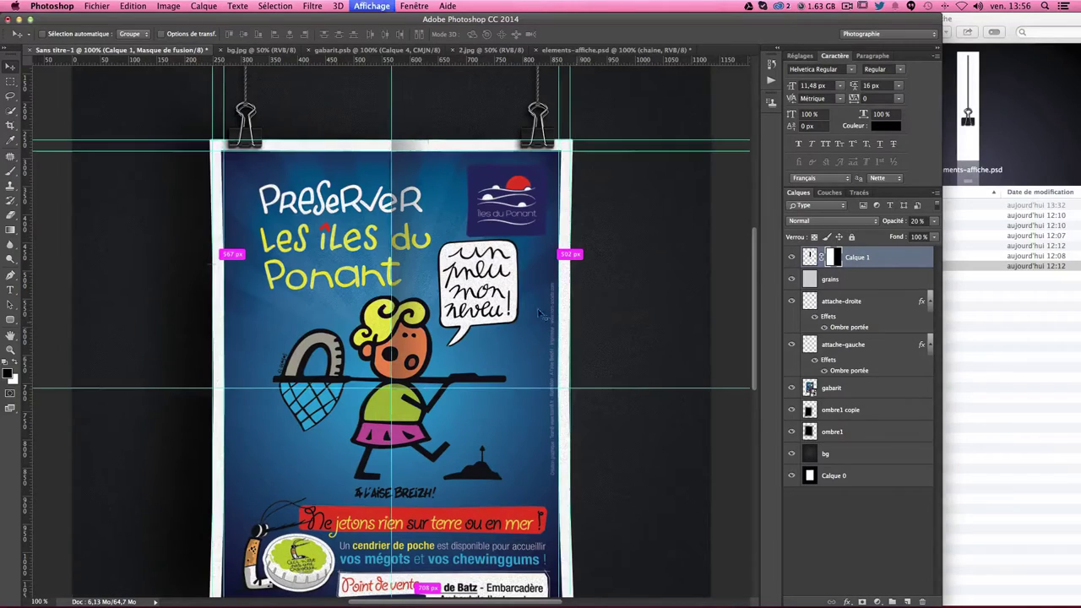
pyautogui.hotkey('ctrl', ';')
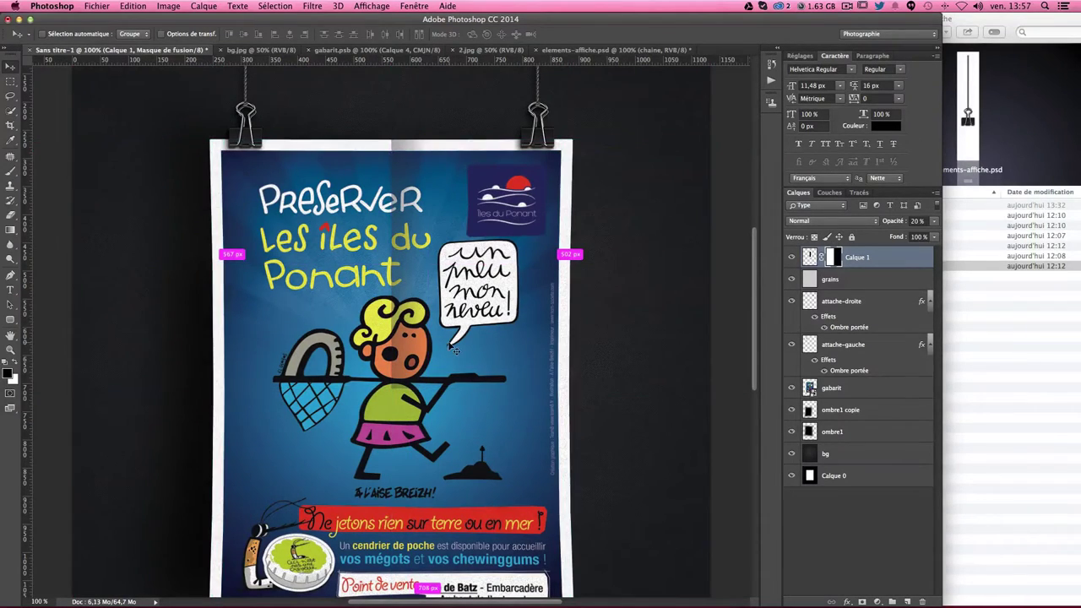
pyautogui.scroll(-3, 453, 347)
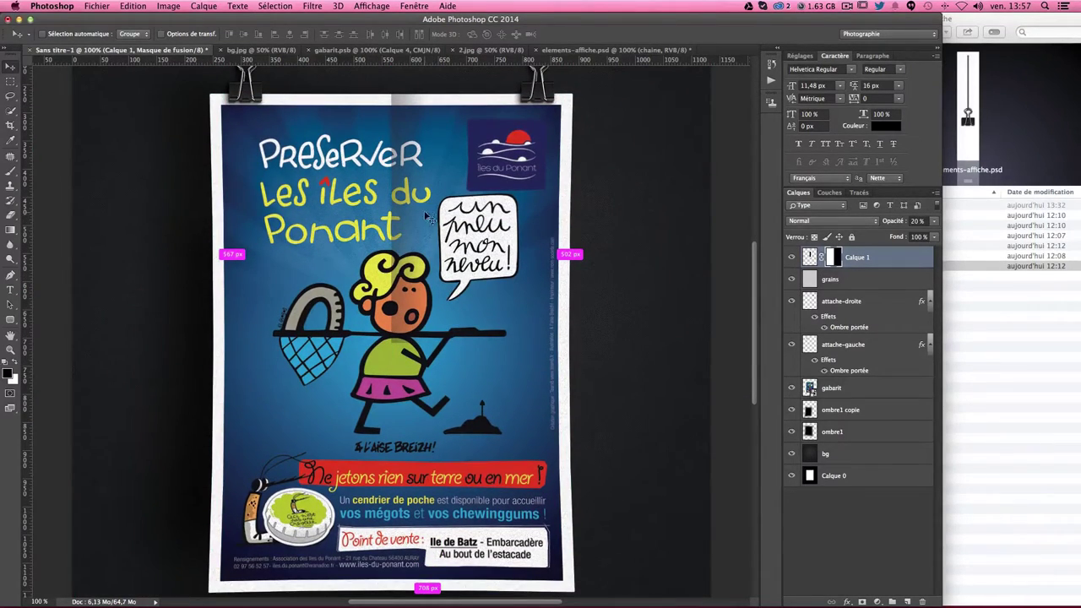
pyautogui.moveTo(429, 218); pyautogui.dragTo(413, 456)
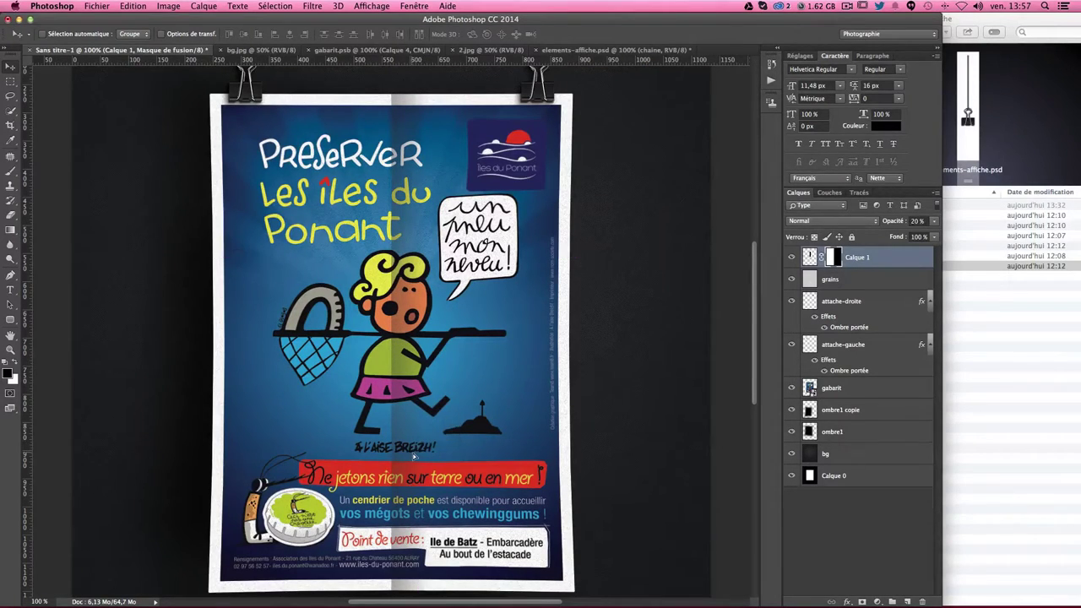
# Step: Duplicate the crease layer Calque 1 and flip the copy
pyautogui.hotkey('ctrl', 'j')
pyautogui.hotkey('ctrl', 't')
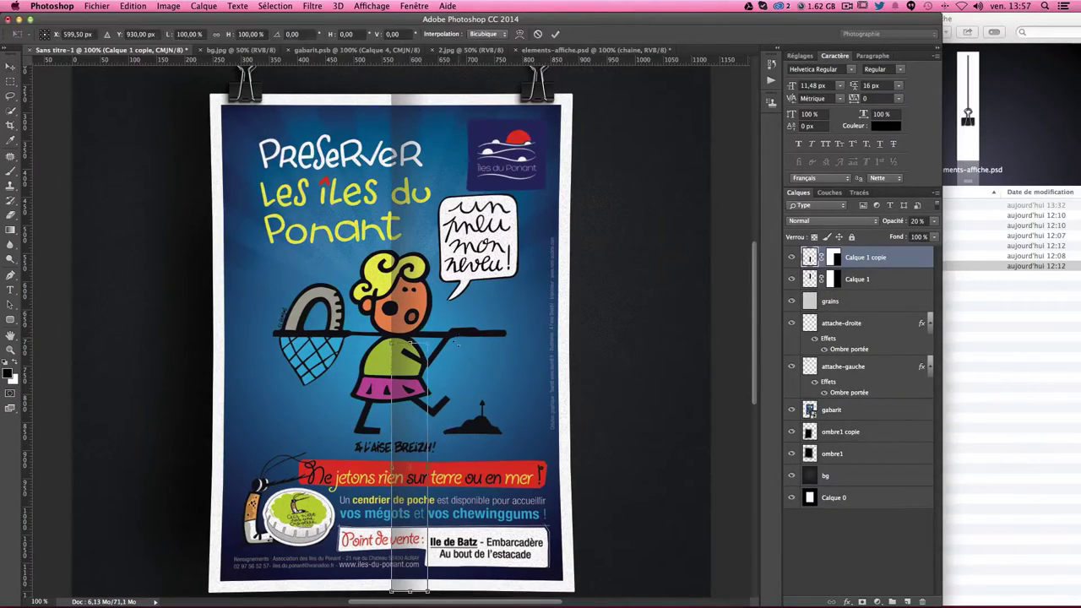
pyautogui.rightClick(413, 422)
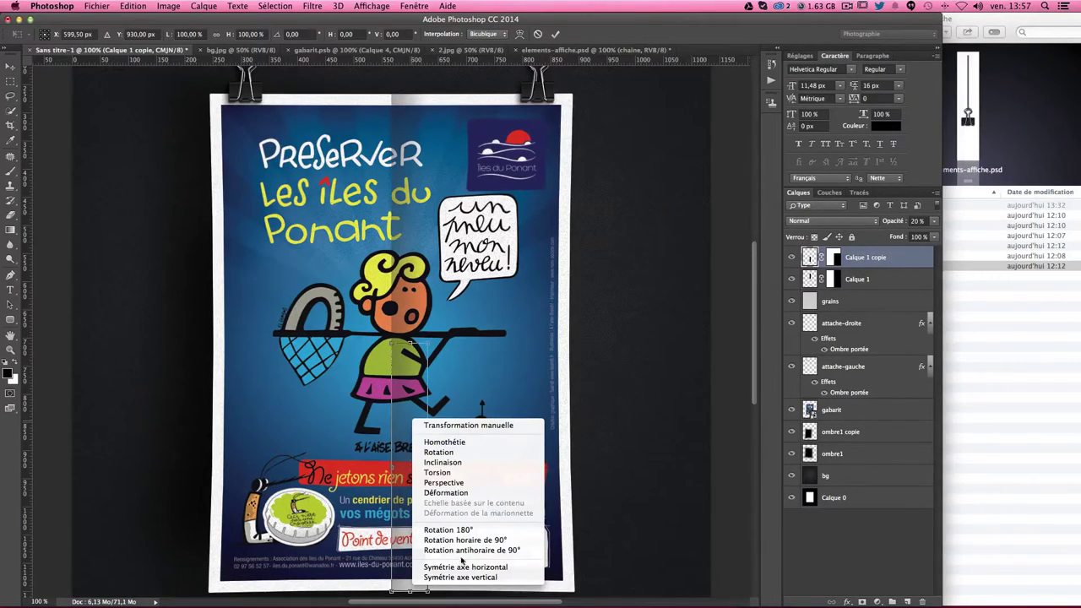
pyautogui.click(461, 567)
pyautogui.press('Return')
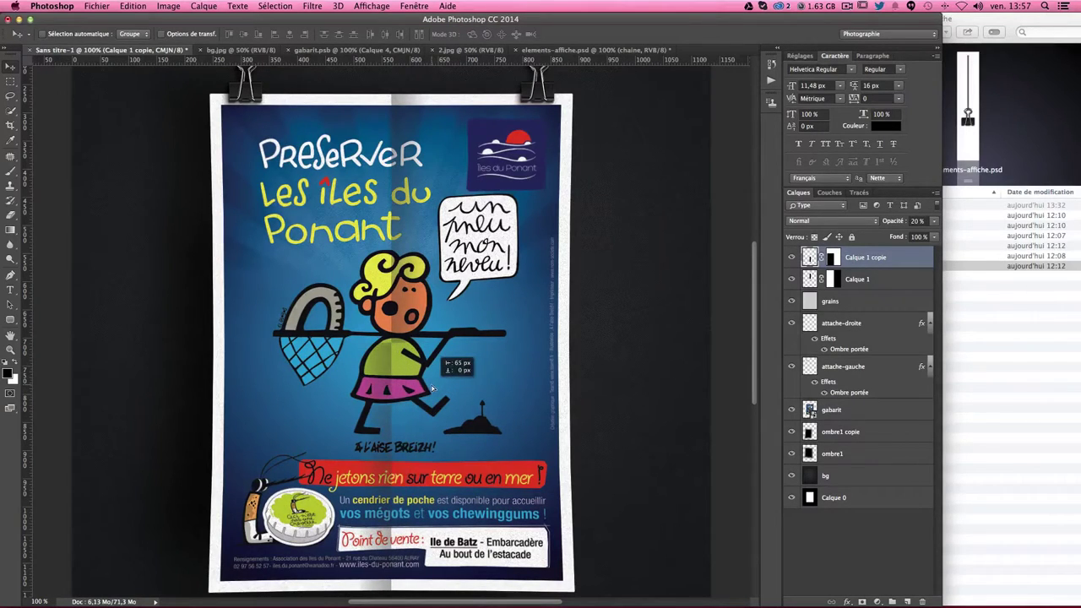
pyautogui.hotkey('ctrl', 'h')
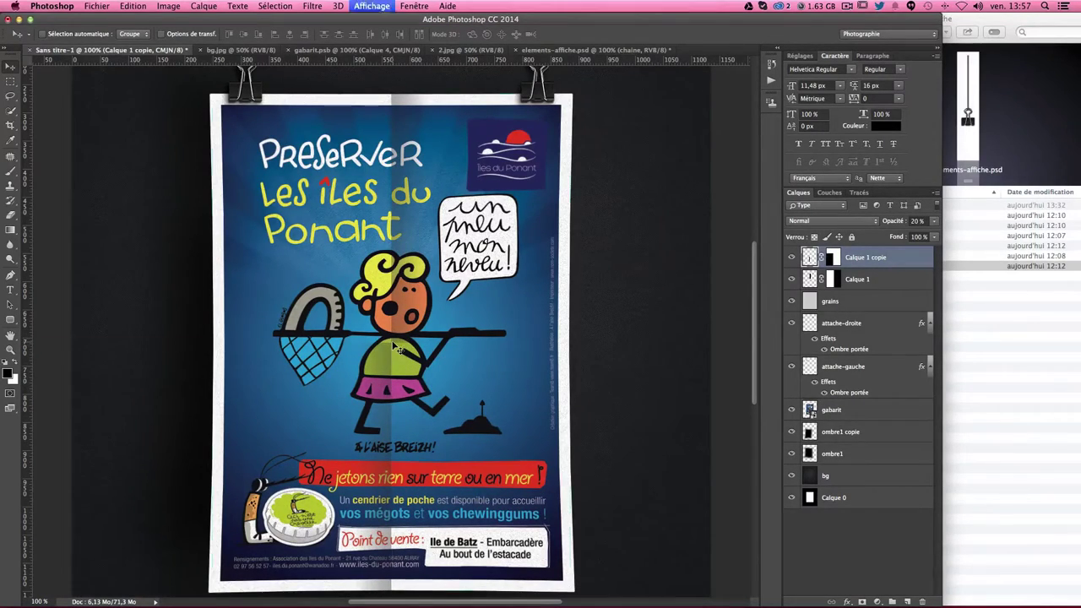
pyautogui.scroll(-2, 483, 439)
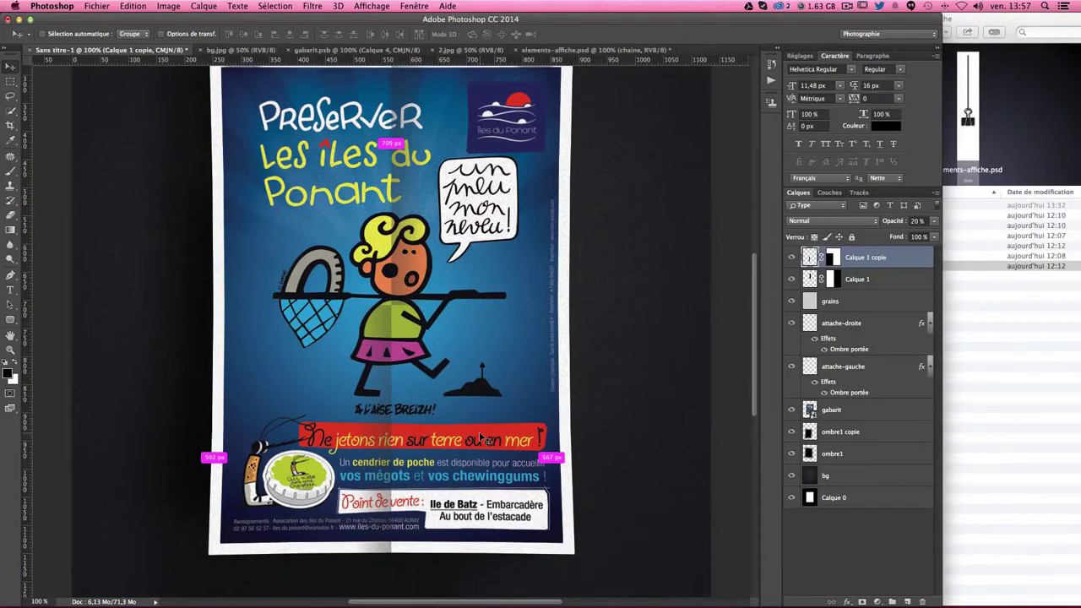
pyautogui.scroll(3, 483, 439)
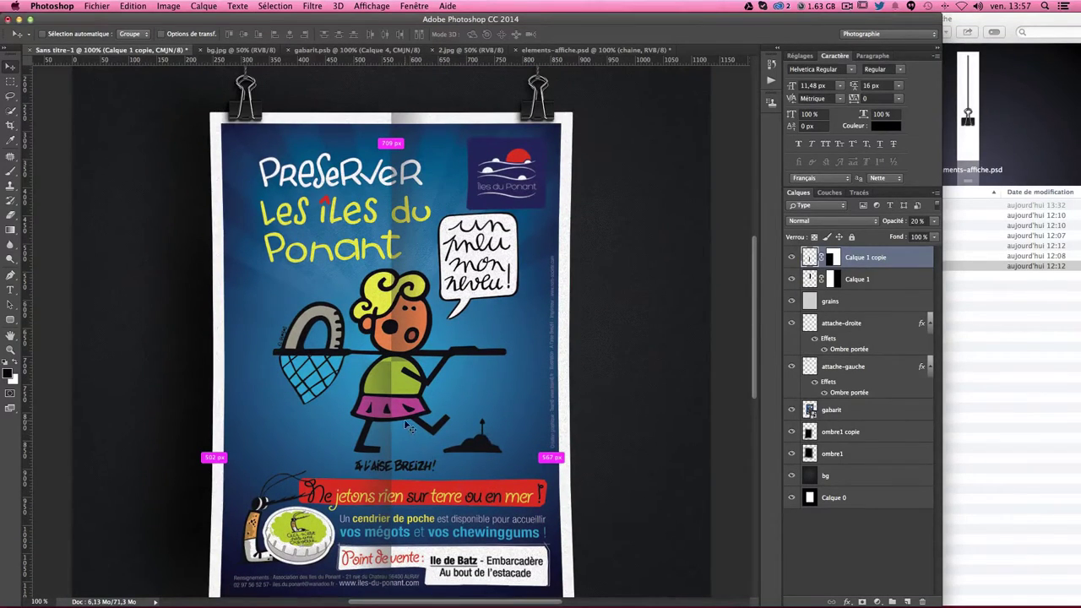
# Step: Make another crease copy rotated 90°, moved to mid-poster and stretched across its width
pyautogui.moveTo(386, 424); pyautogui.dragTo(493, 425)
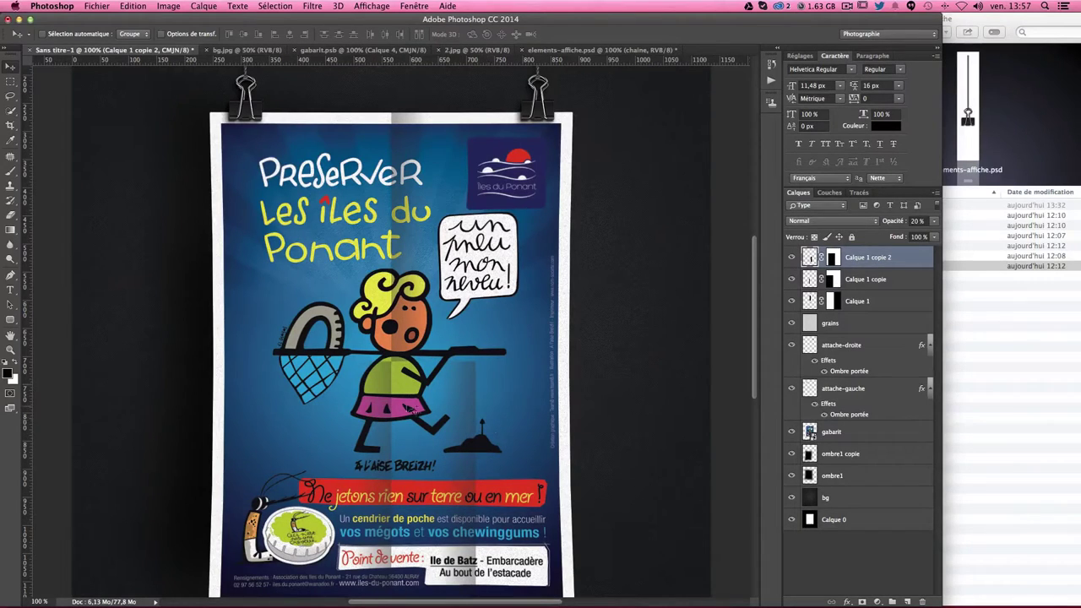
pyautogui.hotkey('ctrl', 't')
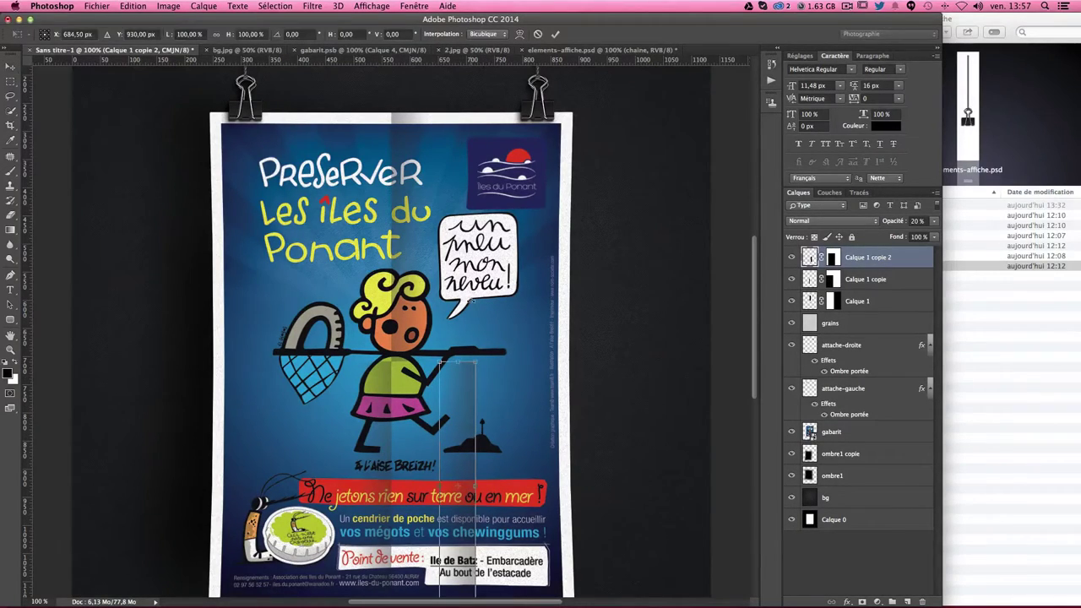
pyautogui.moveTo(471, 303)
pyautogui.mouseDown()
pyautogui.moveTo(510, 340)
pyautogui.moveTo(546, 490)
pyautogui.mouseUp()
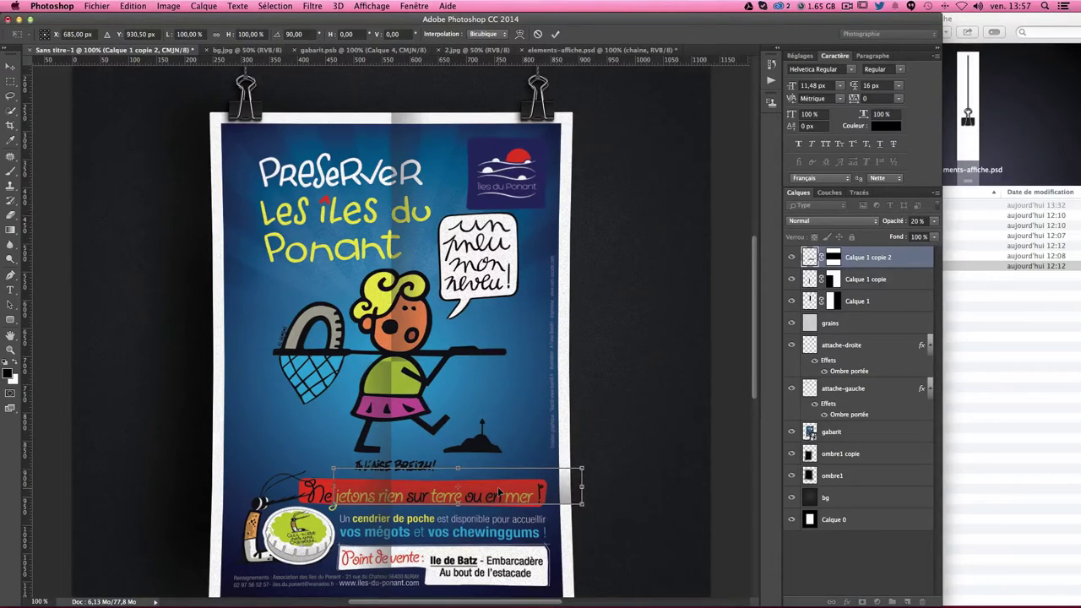
pyautogui.press('Return')
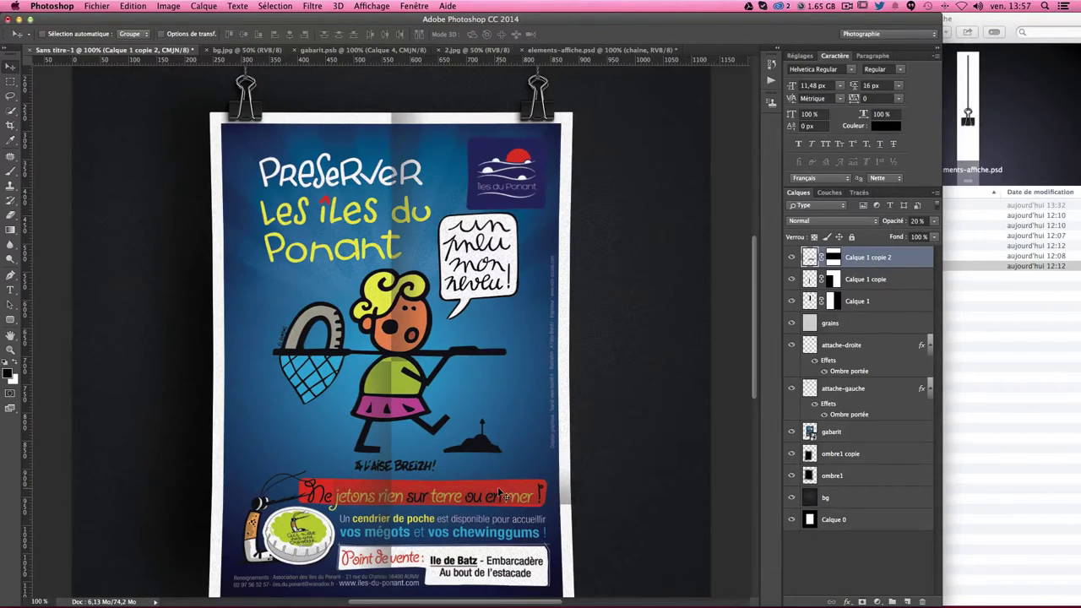
pyautogui.moveTo(372, 472)
pyautogui.mouseDown()
pyautogui.moveTo(348, 327)
pyautogui.moveTo(457, 359)
pyautogui.moveTo(393, 356)
pyautogui.mouseUp()
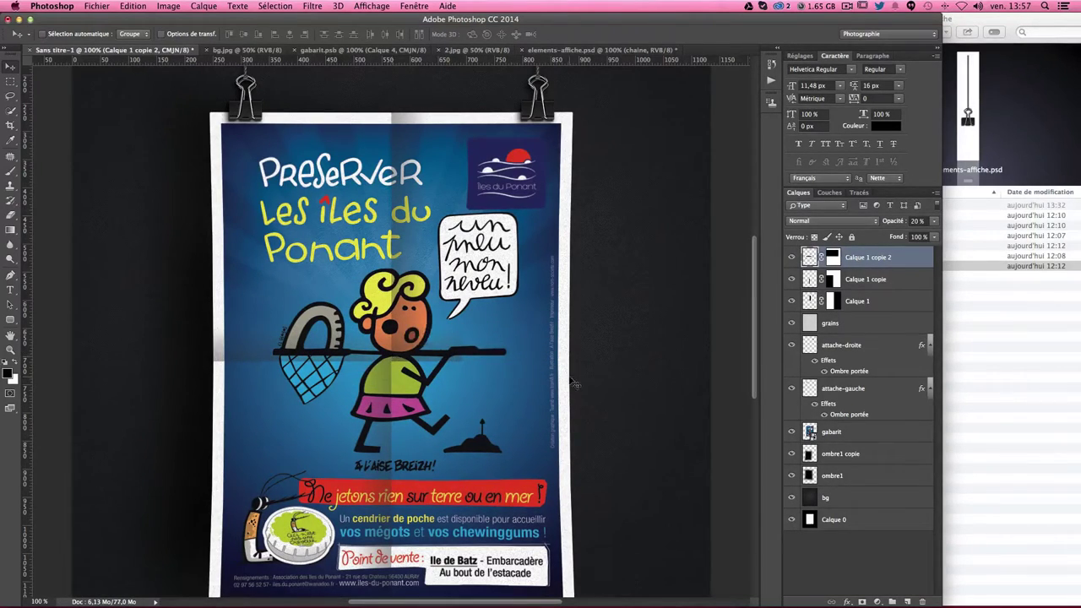
pyautogui.hotkey('ctrl', 't')
pyautogui.moveTo(462, 346); pyautogui.dragTo(570, 346)
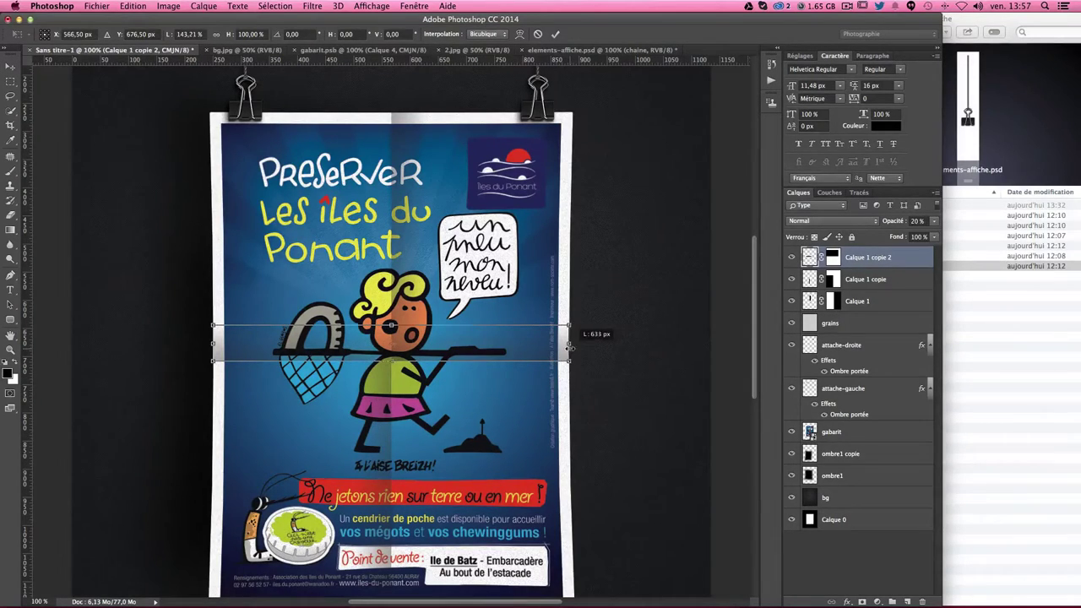
pyautogui.press('Return')
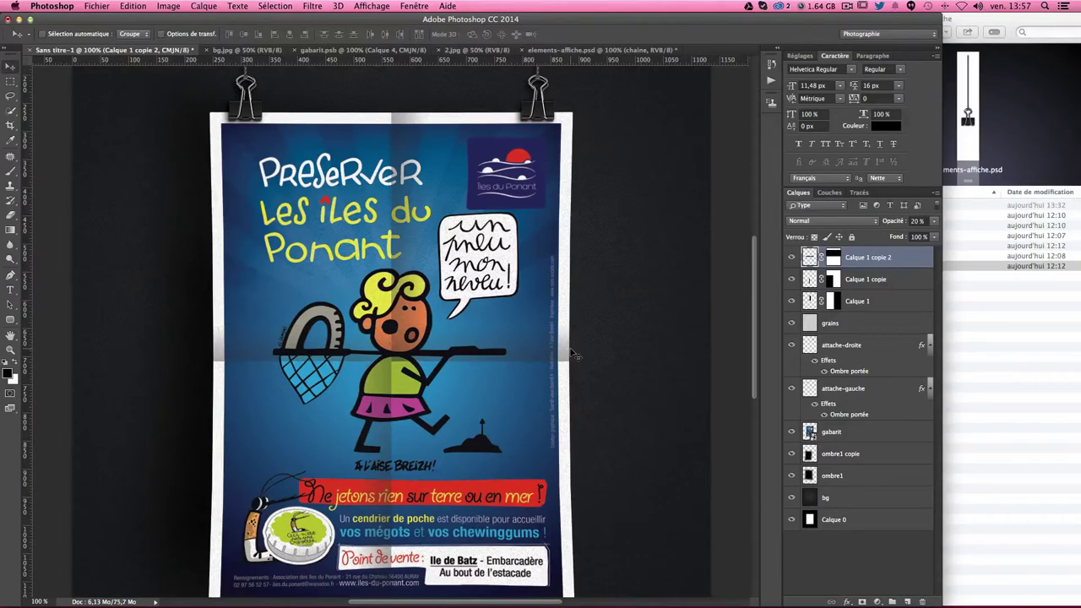
# Step: Merge the three Calque 1 crease layers with Fusionner les calques and name the result simu-pliage
pyautogui.keyDown('shift'); pyautogui.click(883, 299); pyautogui.keyUp('shift')
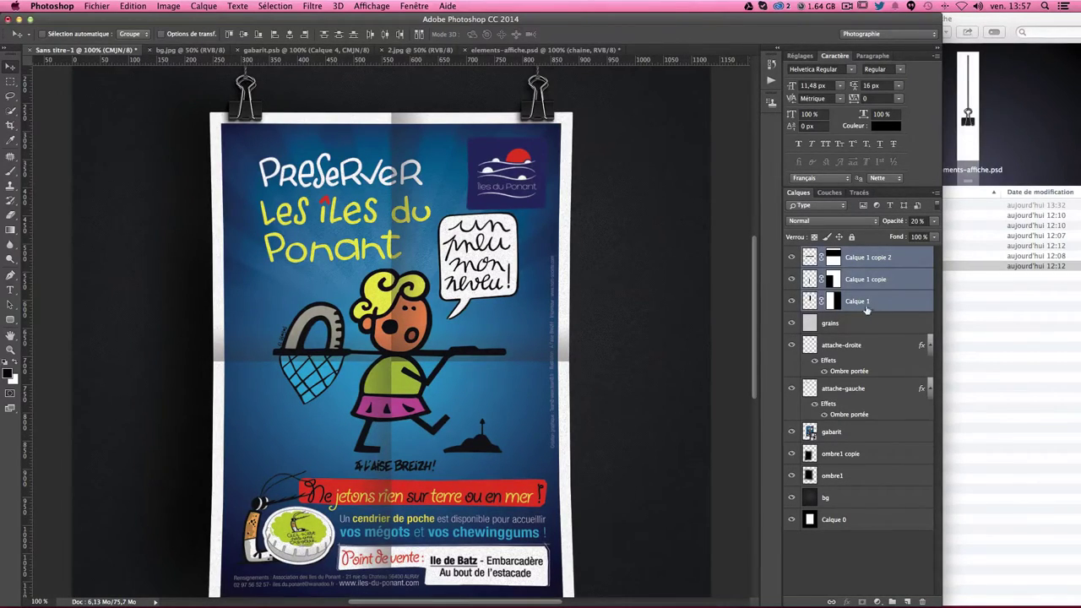
pyautogui.rightClick(852, 306)
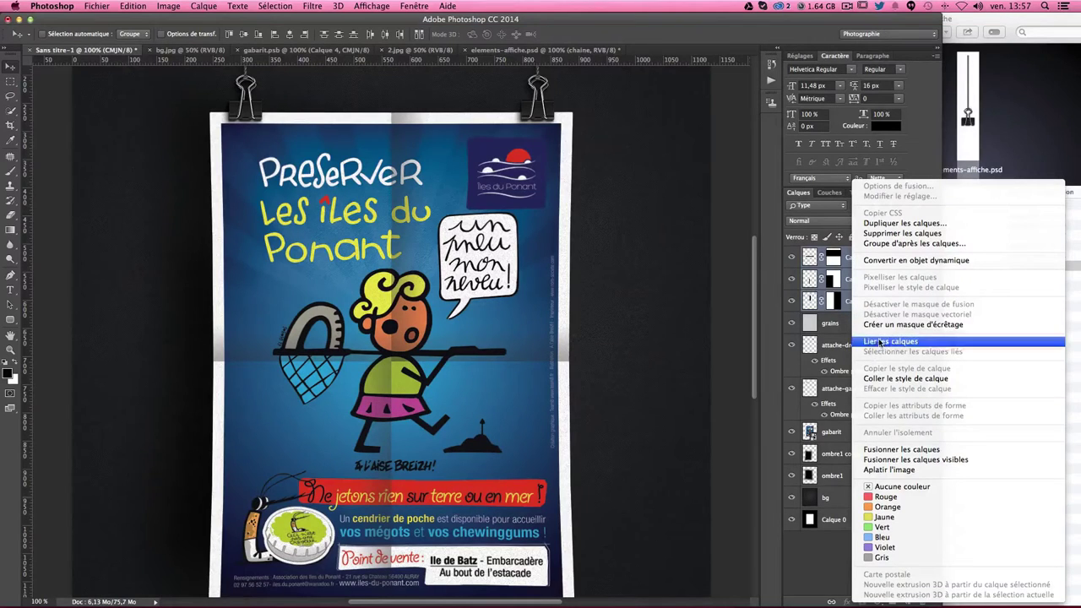
pyautogui.click(884, 450)
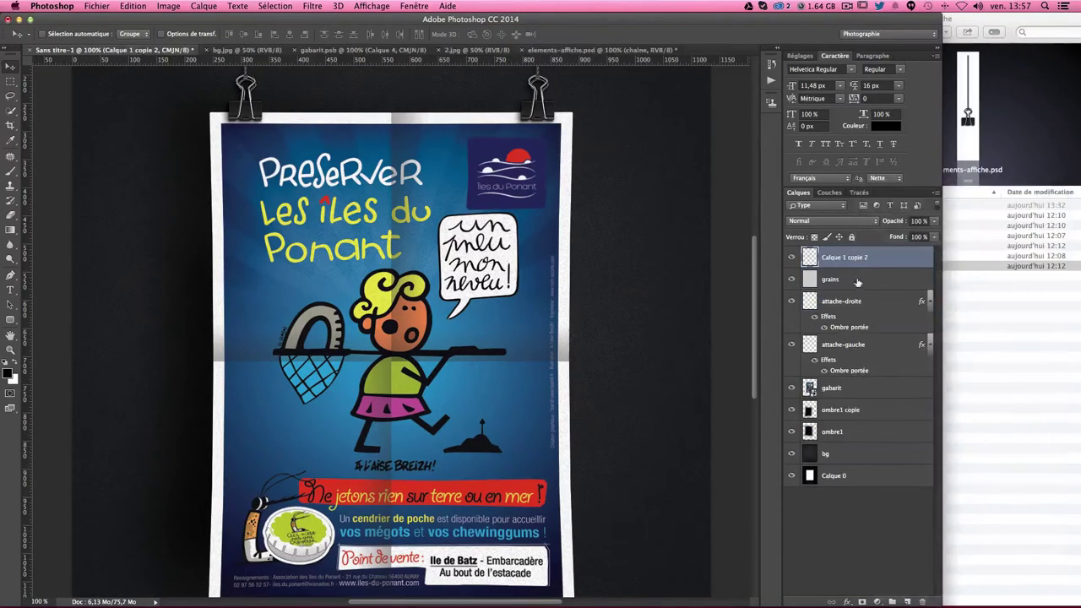
pyautogui.doubleClick(850, 258)
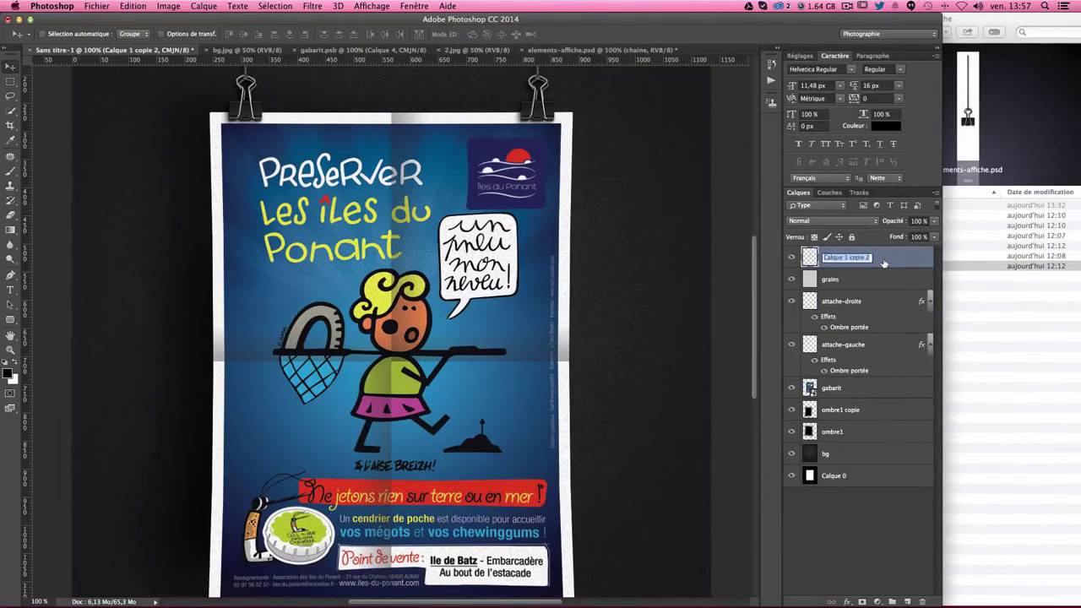
pyautogui.write('t')
pyautogui.write('pliage')
pyautogui.press('Return')
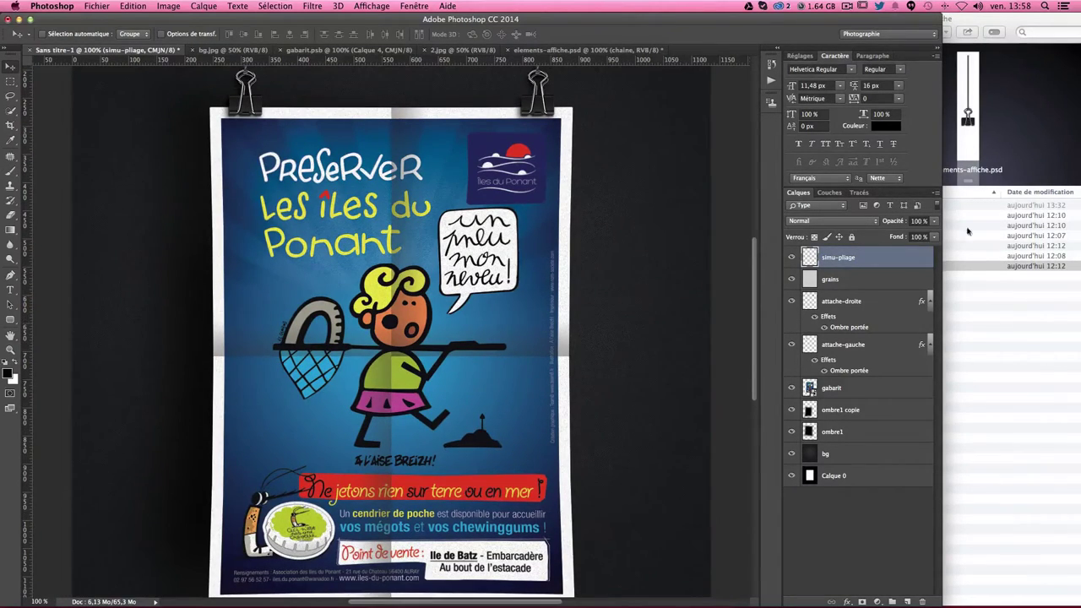
# Step: Try 50% opacity on simu-pliage, zoom out to view the whole poster, then settle on 75%
pyautogui.click(917, 221)
pyautogui.write('50')
pyautogui.press('Return')
pyautogui.hotkey('ctrl', '-')
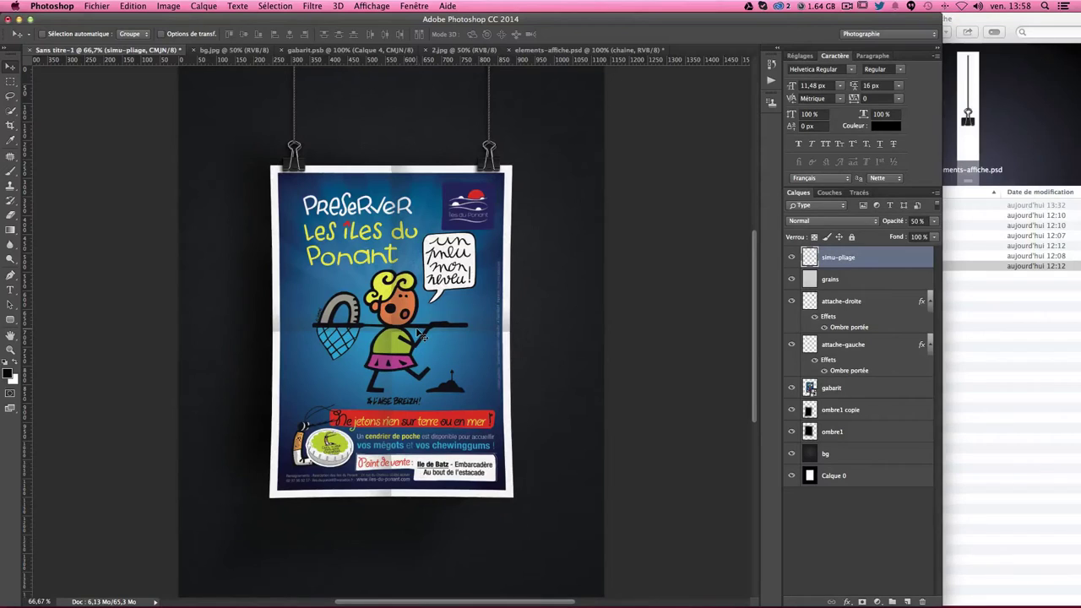
pyautogui.click(918, 221)
pyautogui.write('75')
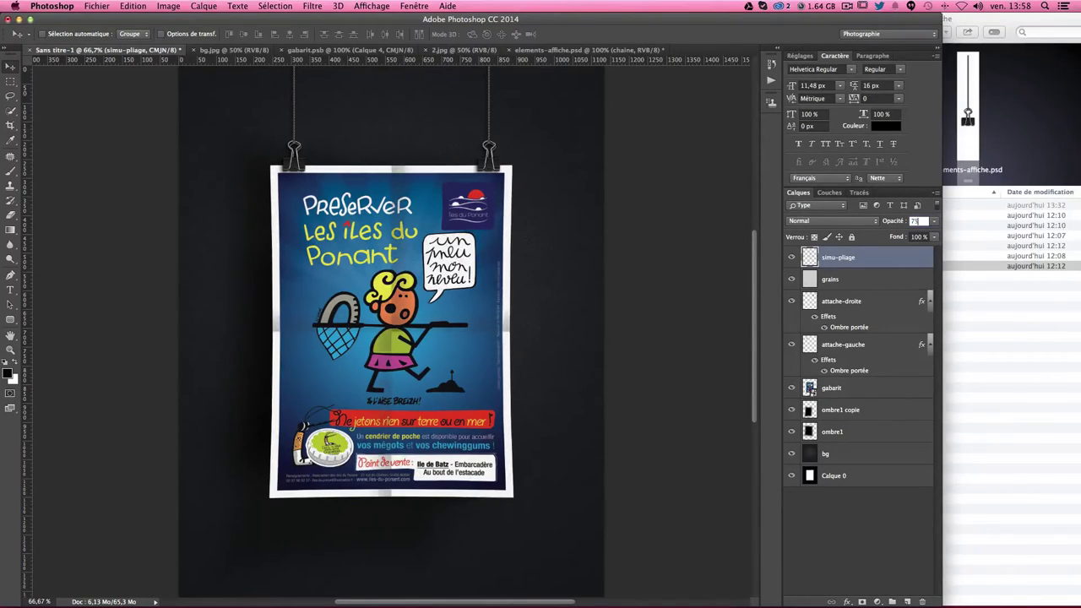
pyautogui.press('Return')
pyautogui.scroll(2, 593, 311)
pyautogui.scroll(-5, 594, 310)
pyautogui.scroll(3, 594, 311)
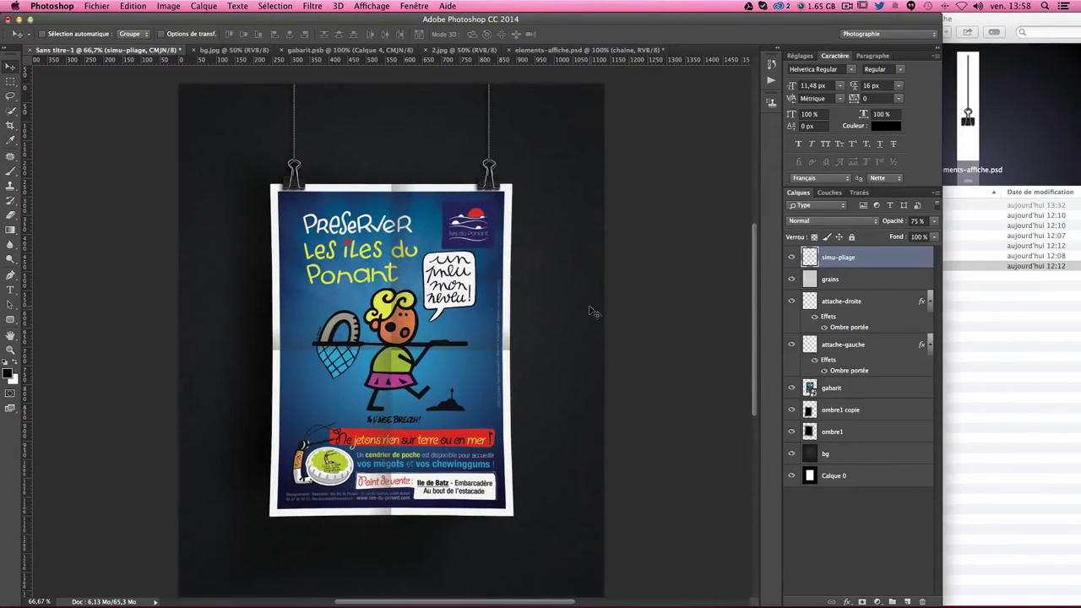
pyautogui.scroll(2, 594, 310)
pyautogui.scroll(-1, 594, 311)
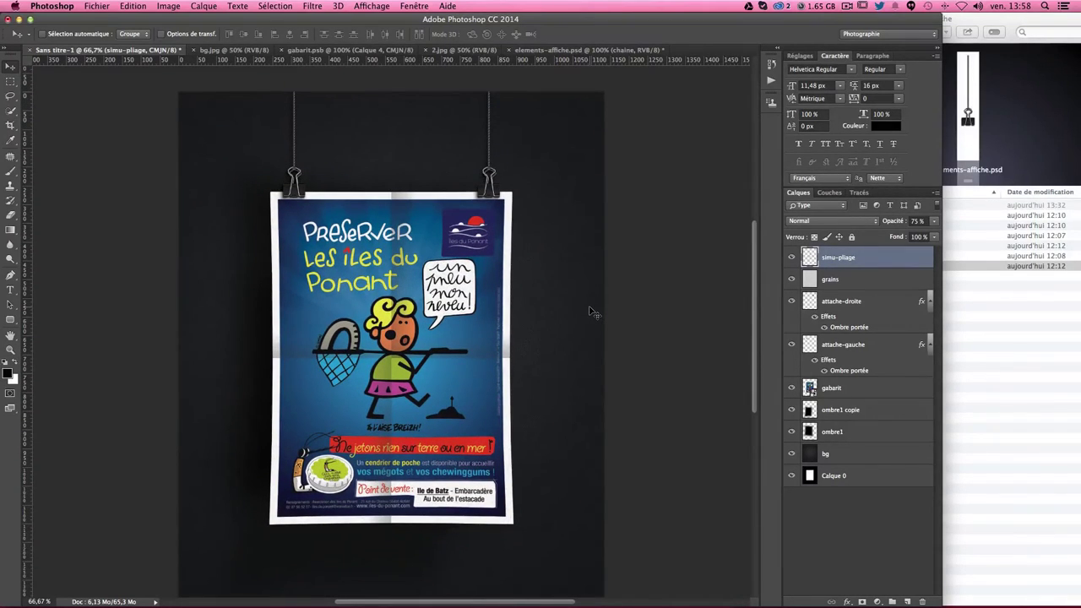